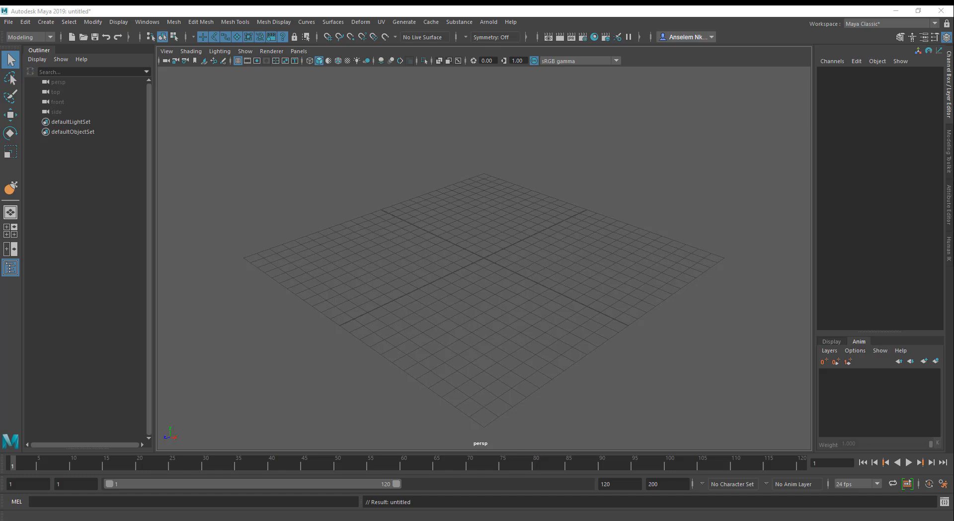
Import the Acina_Void_Pirate character into the empty scene and display it shaded with texture maps
left_click_drag(0, 164, 452, 236)
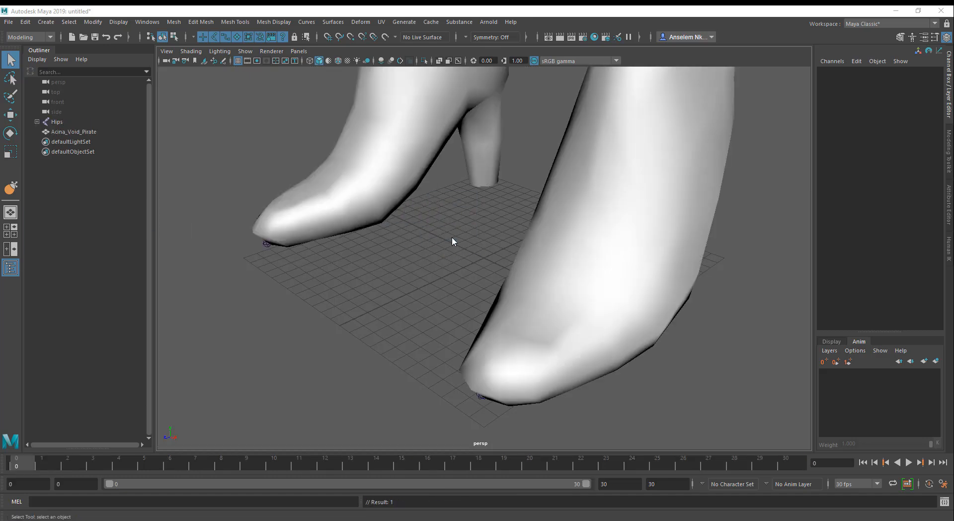
scroll(451, 236, "down", 10)
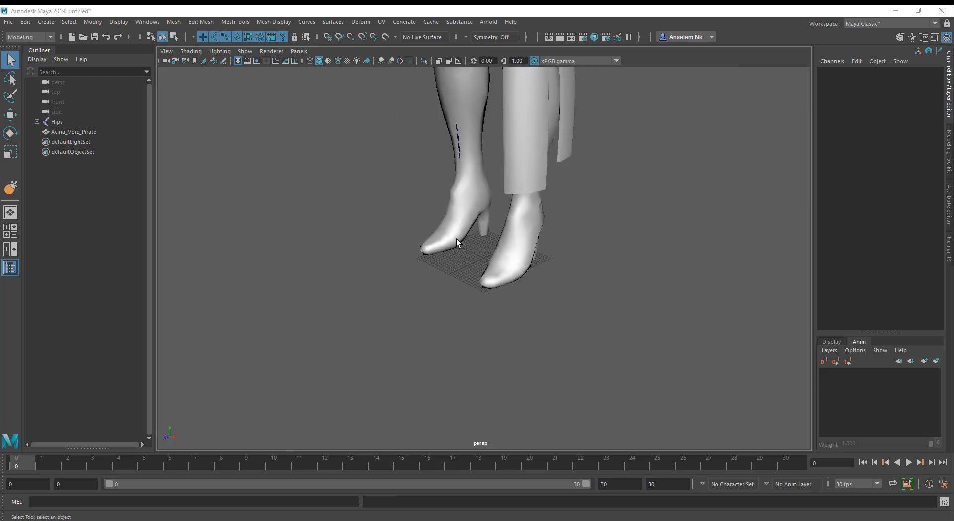
middle_click_drag(457, 240, 473, 437, "alt")
left_click_drag(472, 437, 621, 315, "alt")
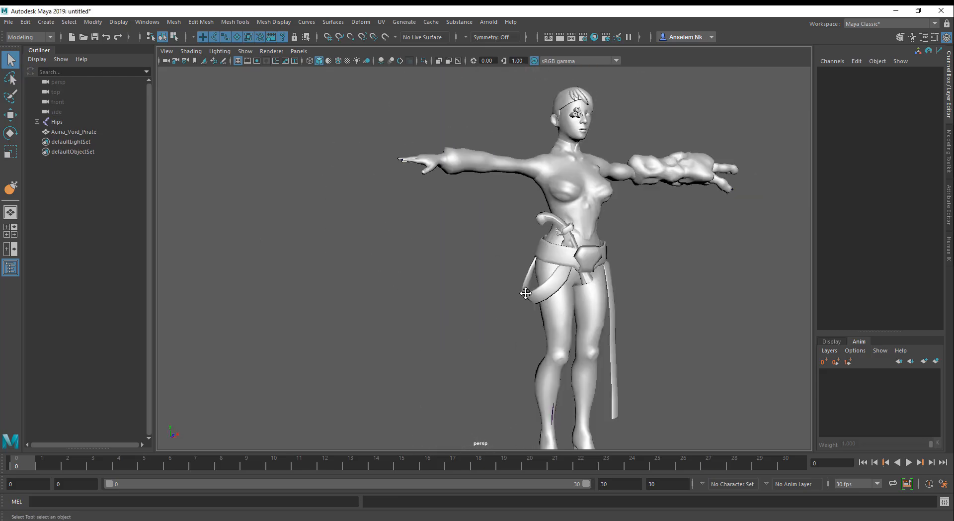
middle_click_drag(621, 315, 493, 340, "alt")
scroll(494, 339, "up", 6)
middle_click_drag(462, 297, 531, 400, "alt")
scroll(526, 392, "down", 5)
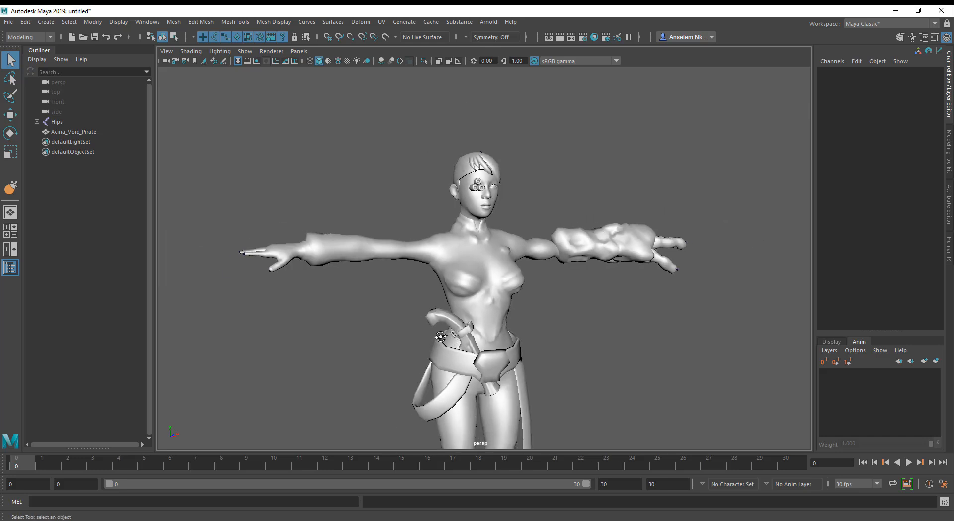
left_click_drag(470, 338, 426, 337, "alt")
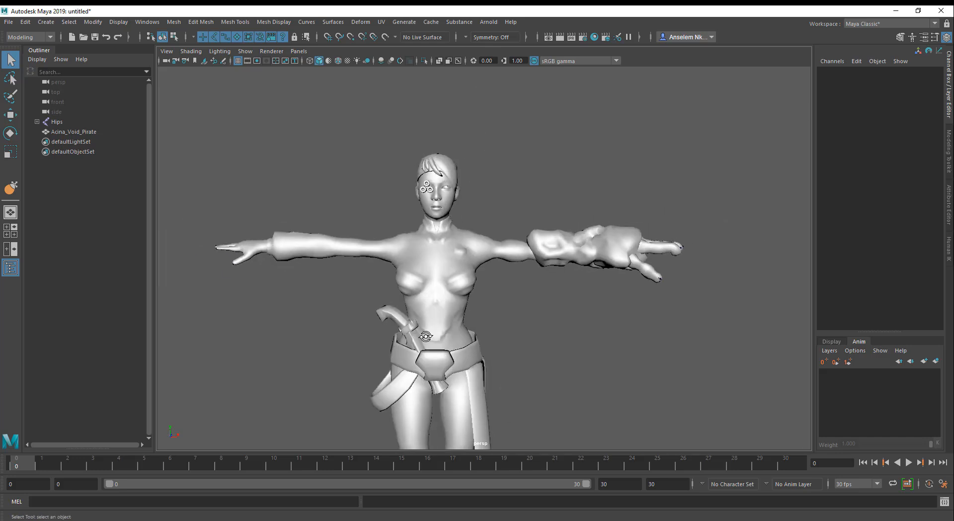
key("6")
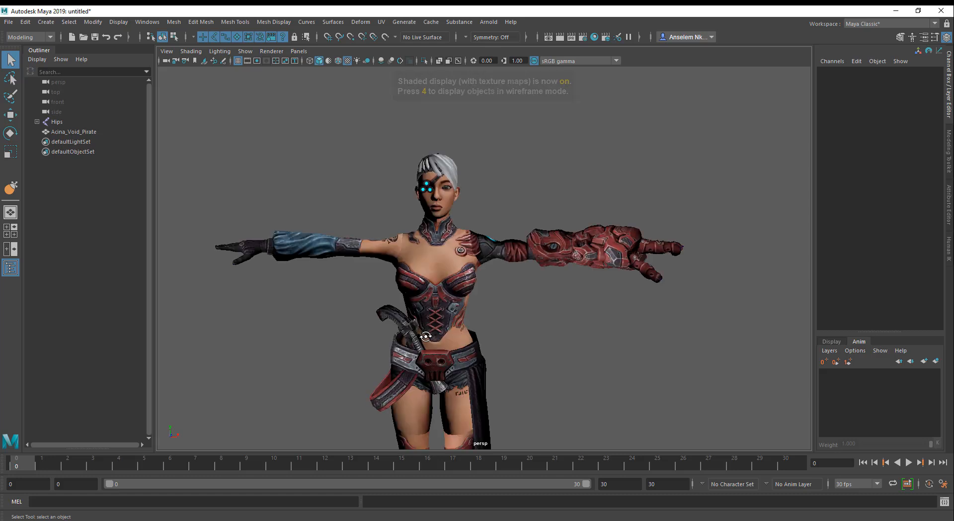
Examine the textured character's face, torso, belt and legs up close from the front
left_click_drag(420, 348, 447, 348, "alt")
right_click_drag(447, 348, 478, 384, "alt")
middle_click_drag(478, 383, 550, 397, "alt")
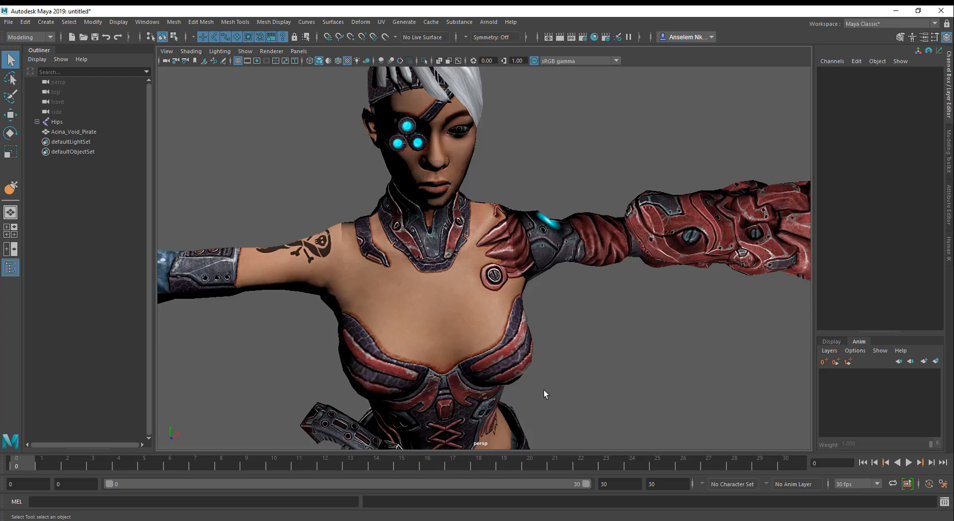
middle_click_drag(534, 385, 529, 199, "alt")
right_click_drag(529, 199, 434, 283, "alt")
left_click_drag(435, 283, 446, 300, "alt")
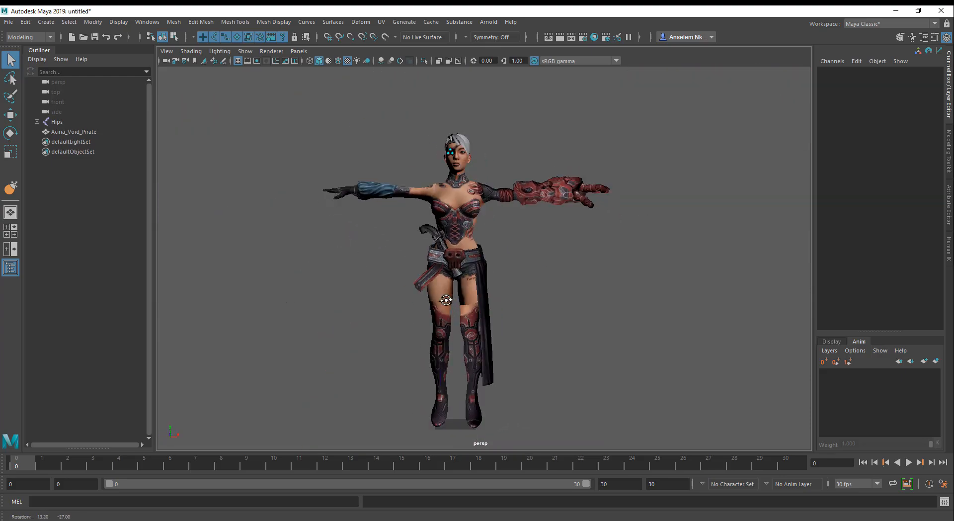
right_click_drag(446, 300, 575, 402, "alt")
middle_click_drag(539, 360, 562, 253, "alt")
mouse_move(487, 311)
left_mouse_down("alt")
mouse_move(496, 318)
mouse_move(473, 314)
left_mouse_up("alt")
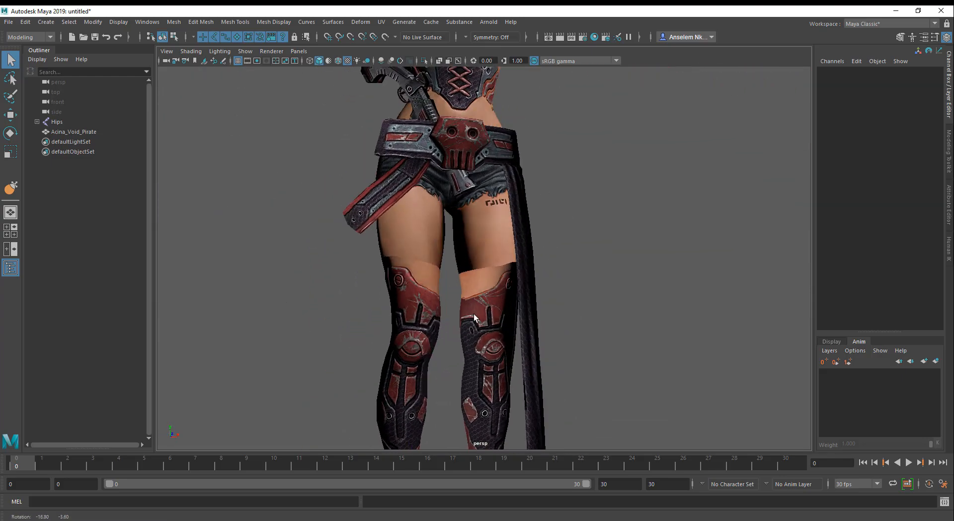
right_click_drag(473, 314, 522, 388, "alt")
Select the Acina_Void_Pirate mesh, inspect its topology from the back, side and front, and deselect it
left_click(317, 317)
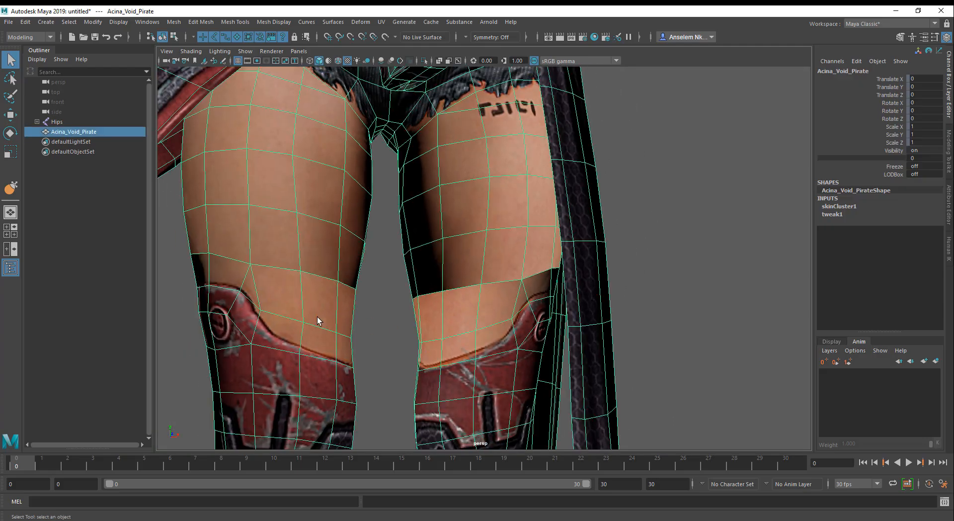
left_click_drag(467, 328, 268, 318, "alt")
right_click_drag(437, 343, 524, 394, "alt")
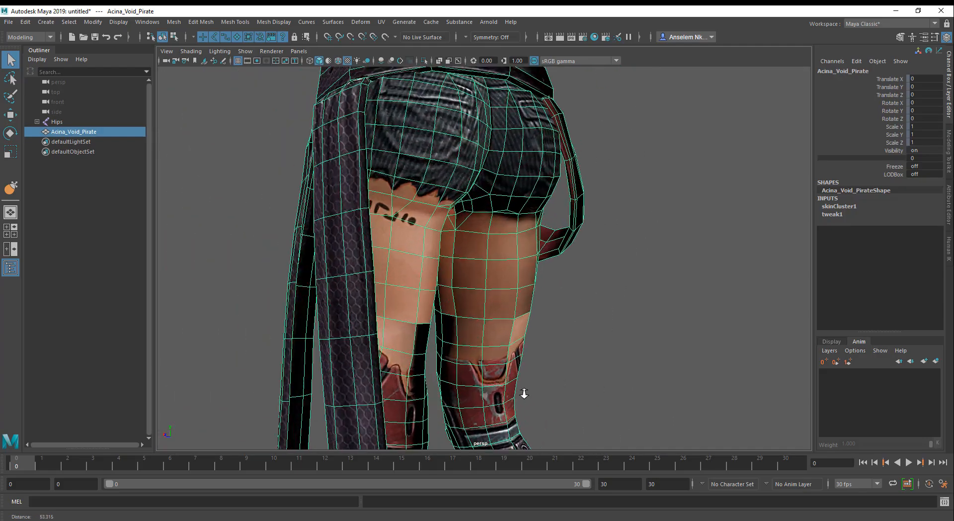
left_click_drag(524, 394, 489, 390, "alt")
middle_click_drag(476, 390, 398, 398, "alt")
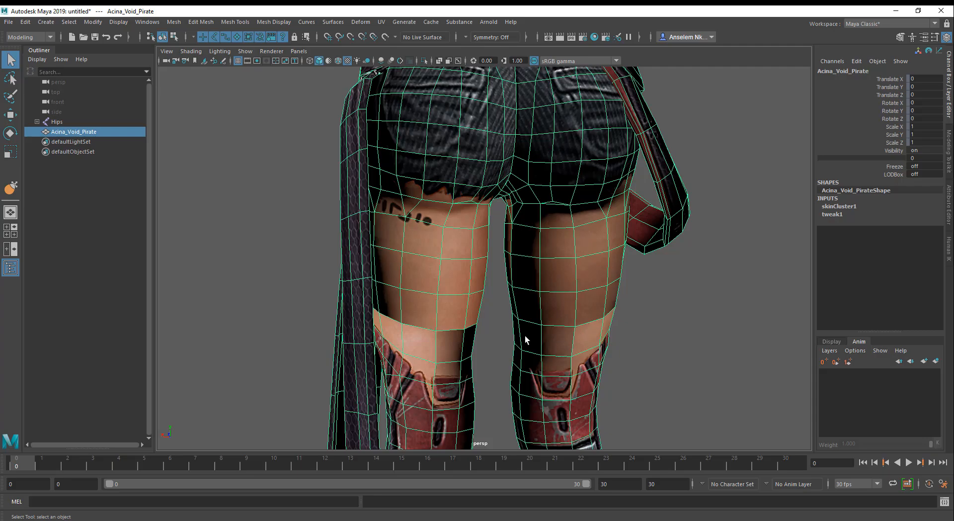
right_click_drag(482, 367, 255, 232, "alt")
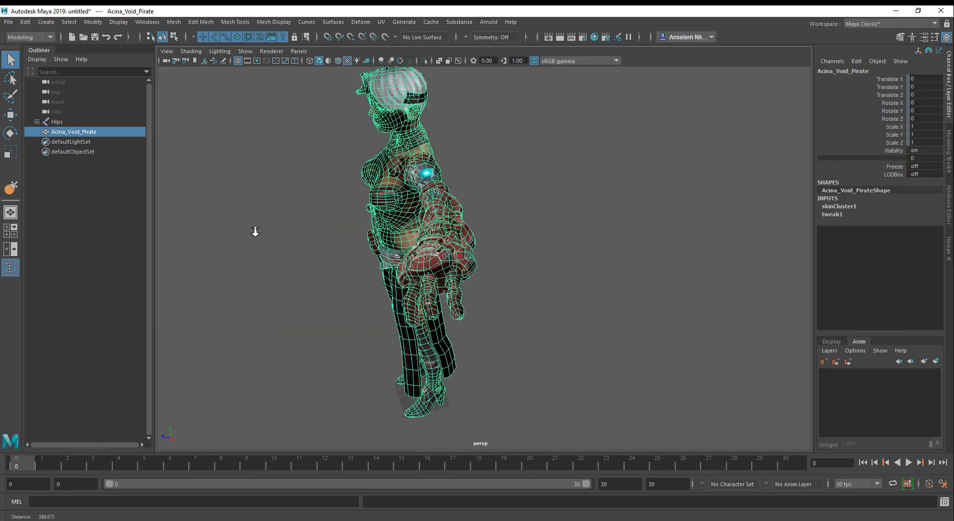
left_click_drag(255, 231, 449, 280, "alt")
middle_click_drag(410, 224, 372, 294, "alt")
right_click_drag(372, 294, 440, 348, "alt")
left_click_drag(440, 348, 456, 351, "alt")
middle_click_drag(453, 358, 419, 328, "alt")
left_click_drag(437, 368, 430, 343, "alt")
middle_click_drag(431, 343, 437, 392, "alt")
right_click_drag(437, 392, 410, 371, "alt")
middle_click_drag(437, 375, 451, 369, "alt")
left_click_drag(547, 309, 600, 361)
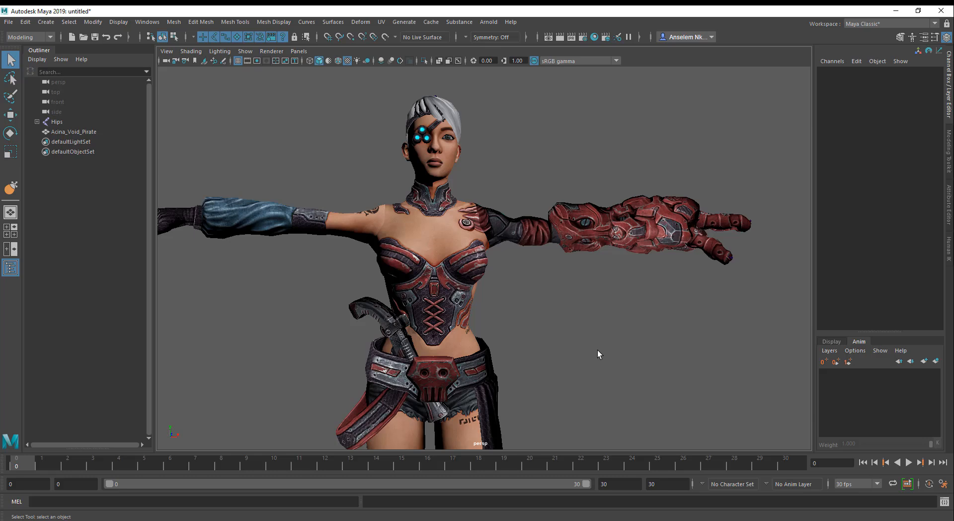
Turn on X-ray joint display so the character's skeleton shows through the mesh
right_click_drag(598, 354, 479, 353, "alt")
left_click_drag(478, 352, 474, 363, "alt")
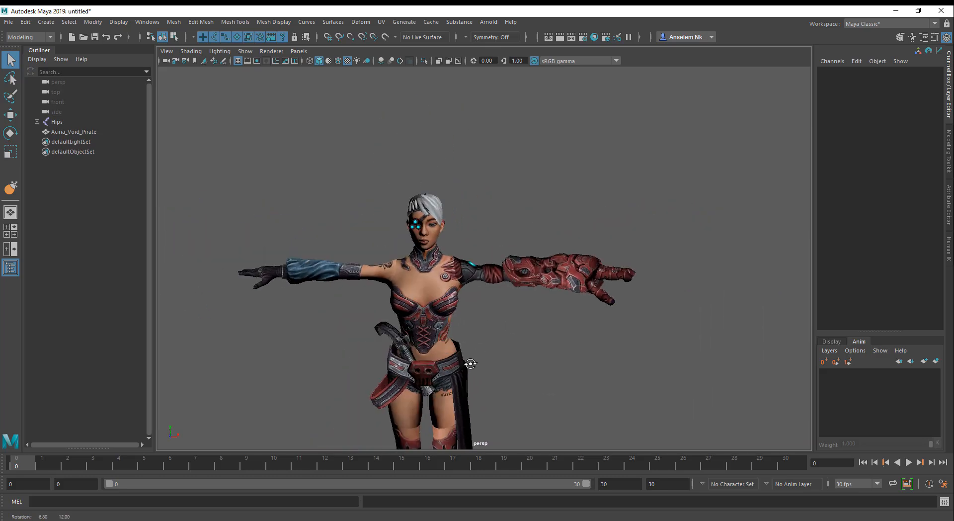
middle_click_drag(474, 363, 481, 307, "alt")
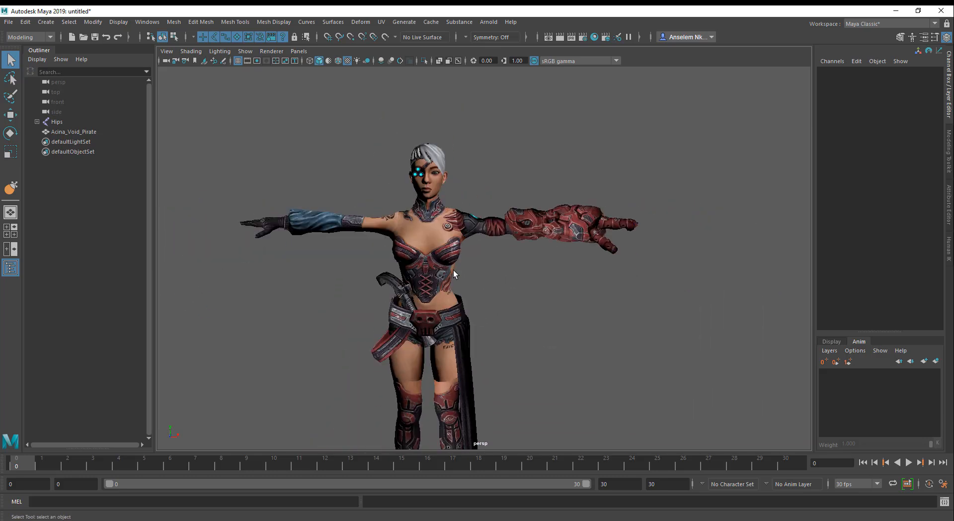
left_click(457, 61)
Examine how the existing skeleton's joints sit inside the character's arms, spine and hips
scroll(423, 222, "up", 5)
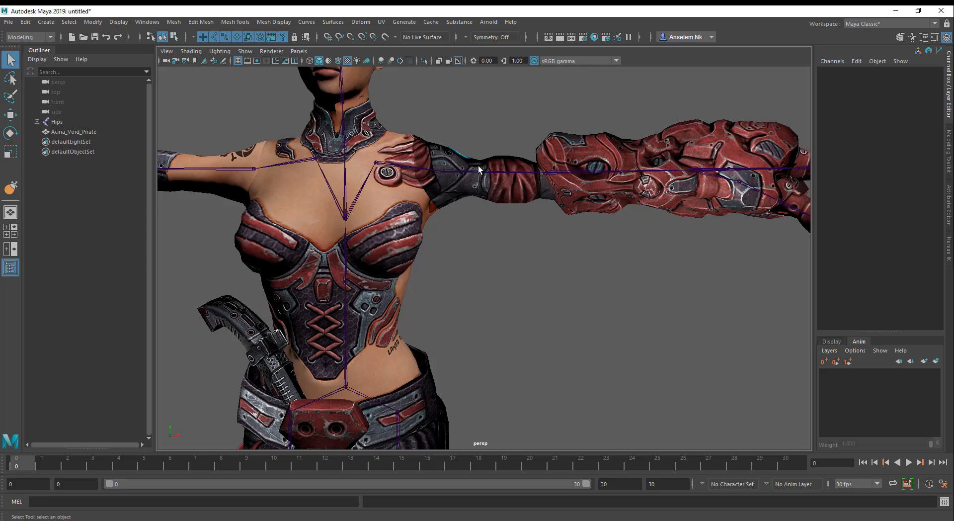
scroll(381, 236, "down", 4)
scroll(380, 236, "down", 3)
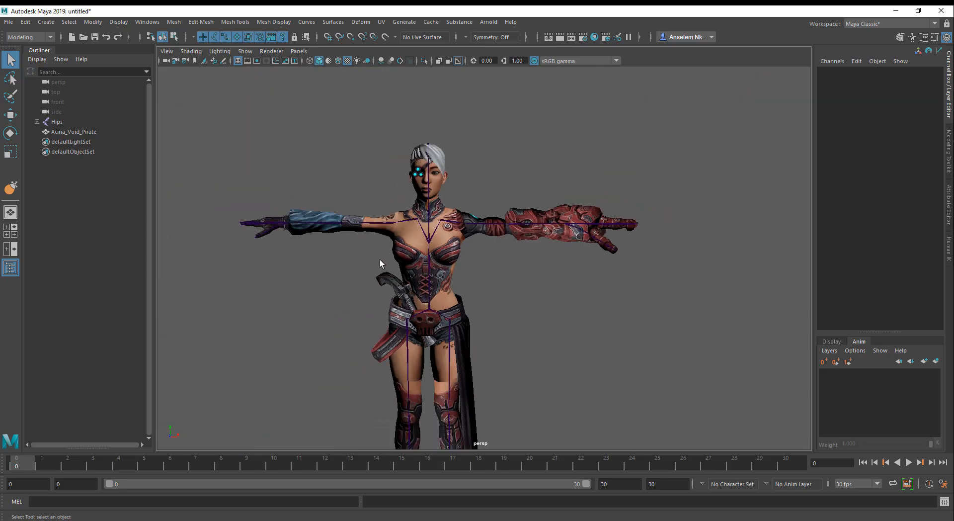
left_click_drag(416, 315, 491, 324, "alt")
middle_click_drag(491, 324, 378, 169, "alt")
left_click_drag(434, 230, 373, 232, "alt")
middle_click_drag(419, 244, 500, 356, "alt")
scroll(417, 204, "up", 5)
scroll(418, 206, "down", 5)
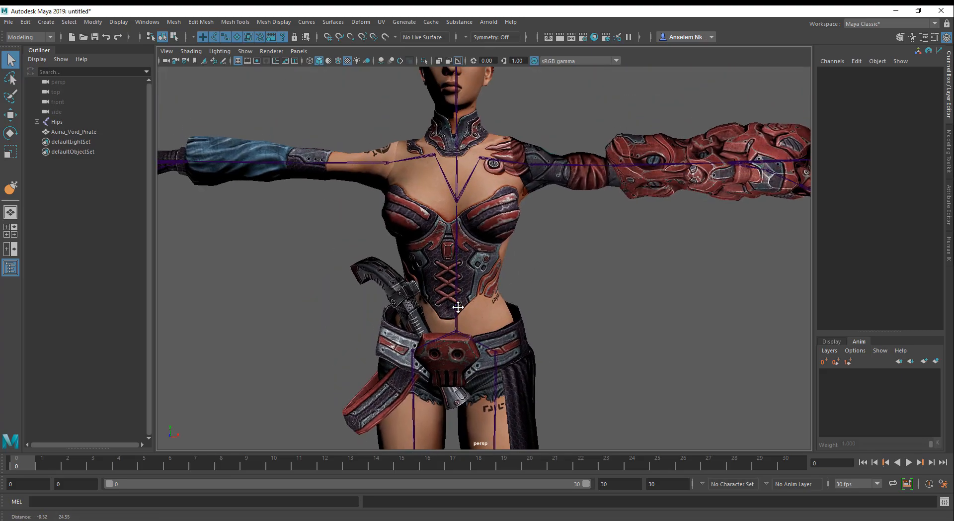
left_click_drag(578, 244, 605, 259, "alt")
scroll(604, 260, "down", 5)
scroll(432, 217, "up", 4)
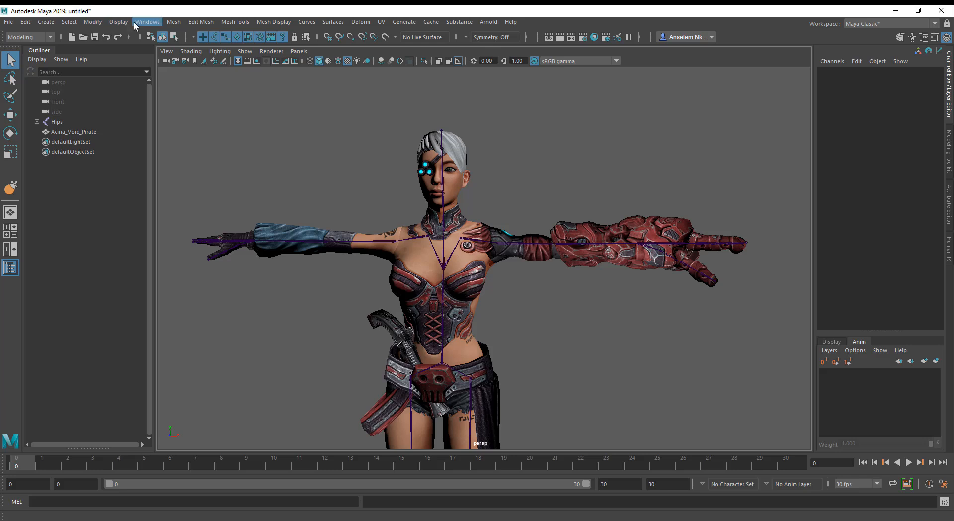
Switch to the Rigging menu set and open the HumanIK character controls
left_click(44, 37)
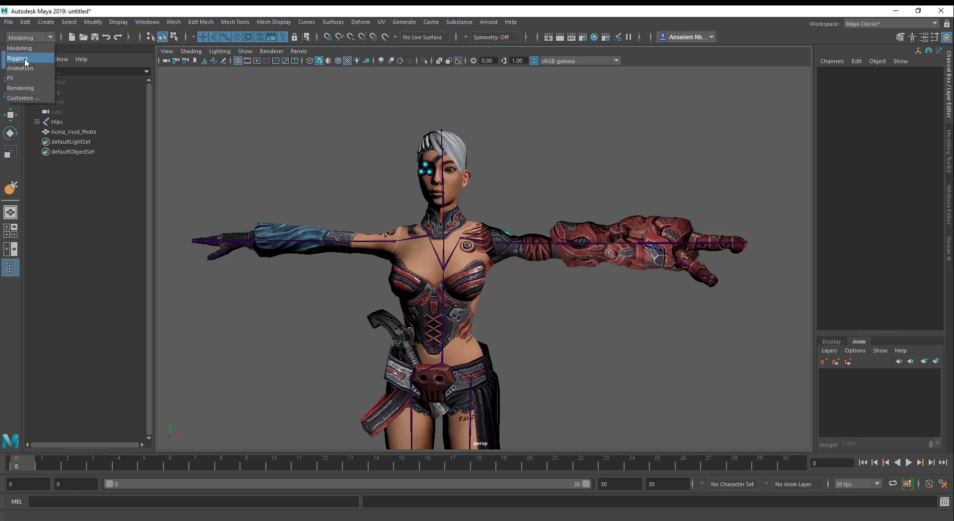
left_click(25, 58)
left_click(177, 23)
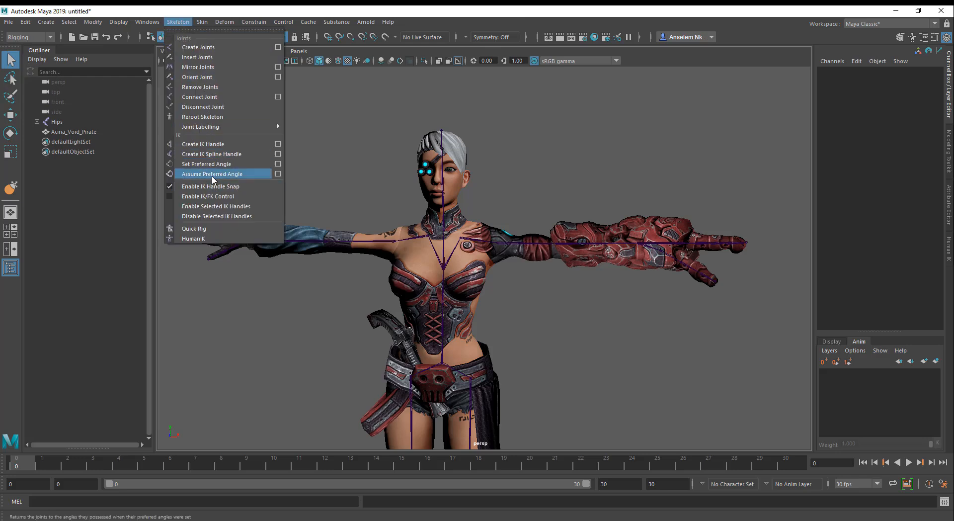
left_click(194, 240)
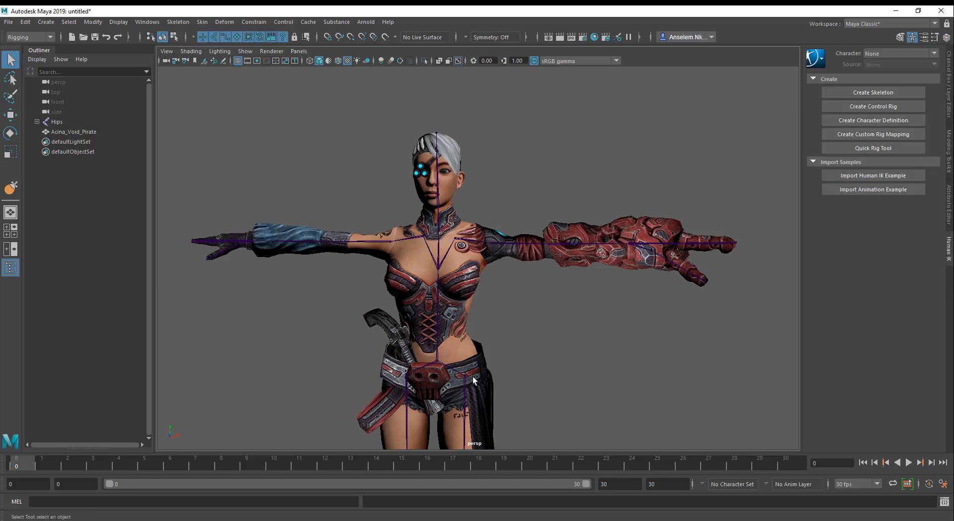
Try to create a HumanIK control rig with a newly created skeleton, and delete the resulting skeleton definition
left_click(438, 359)
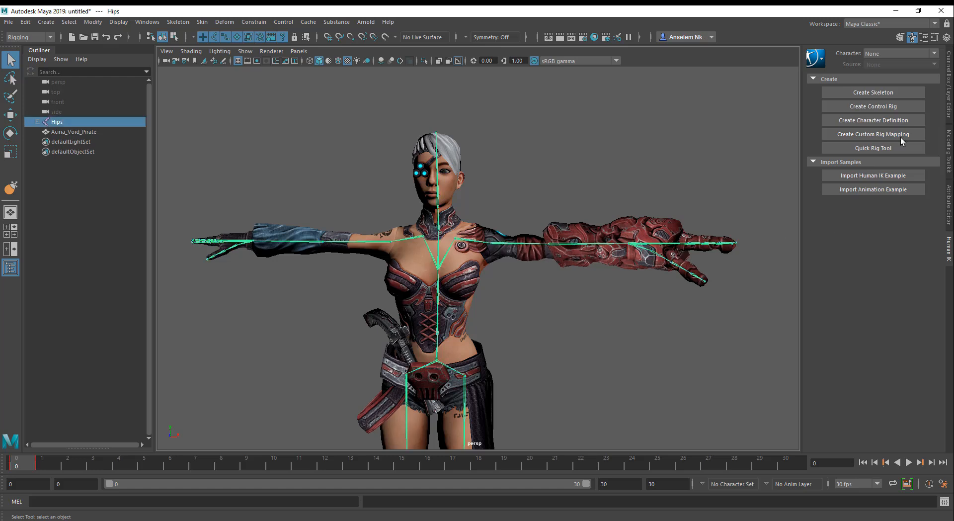
left_click(861, 105)
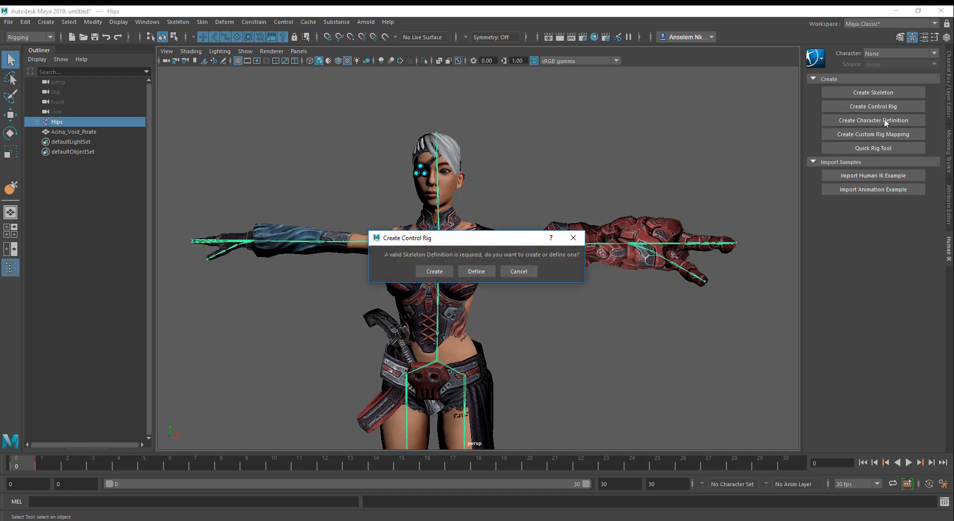
left_click(434, 272)
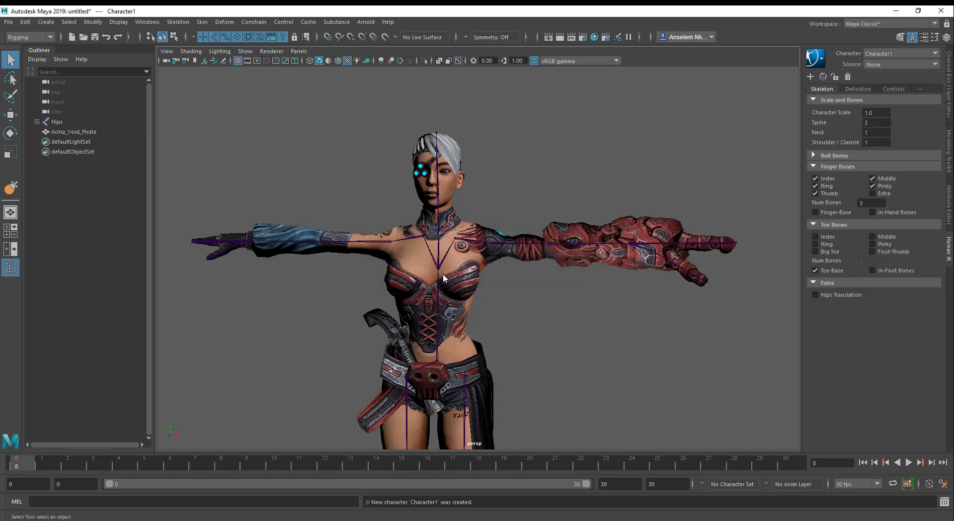
left_click(870, 90)
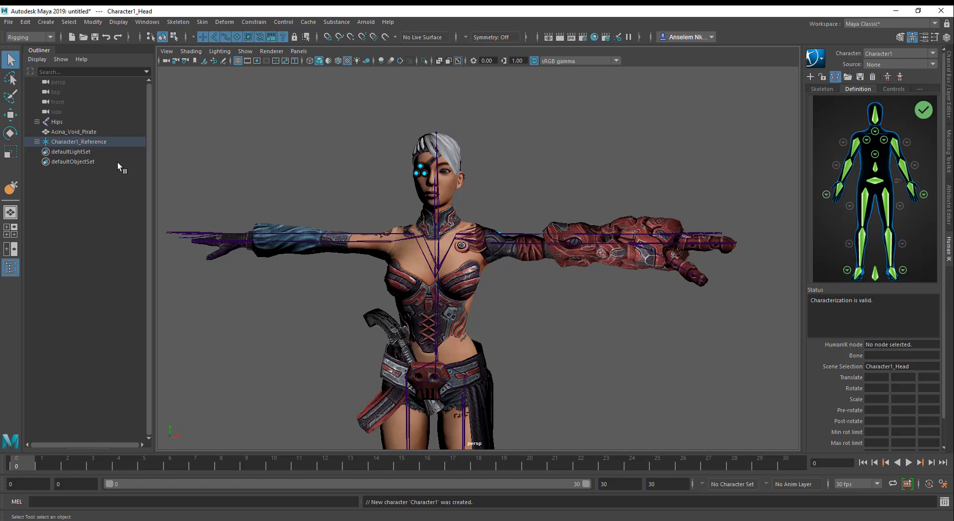
left_click(873, 77)
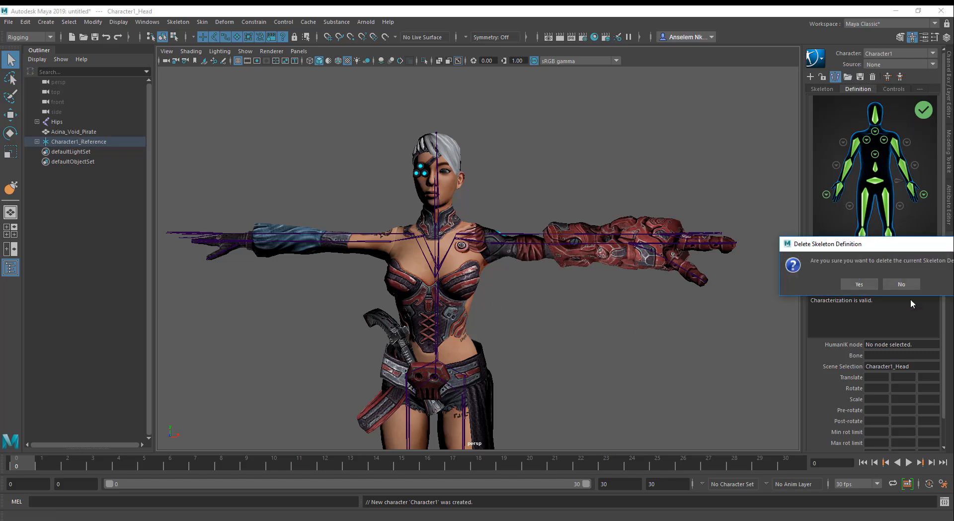
left_click(859, 284)
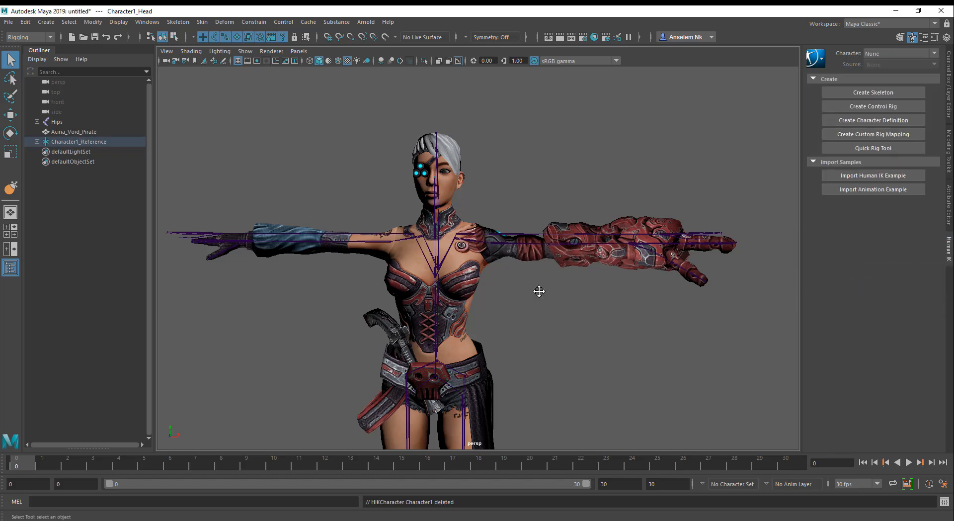
Create a new HumanIK character definition and delete the leftover Character1_Reference skeleton from the scene
middle_click_drag(540, 291, 552, 231, "alt")
left_click(873, 120)
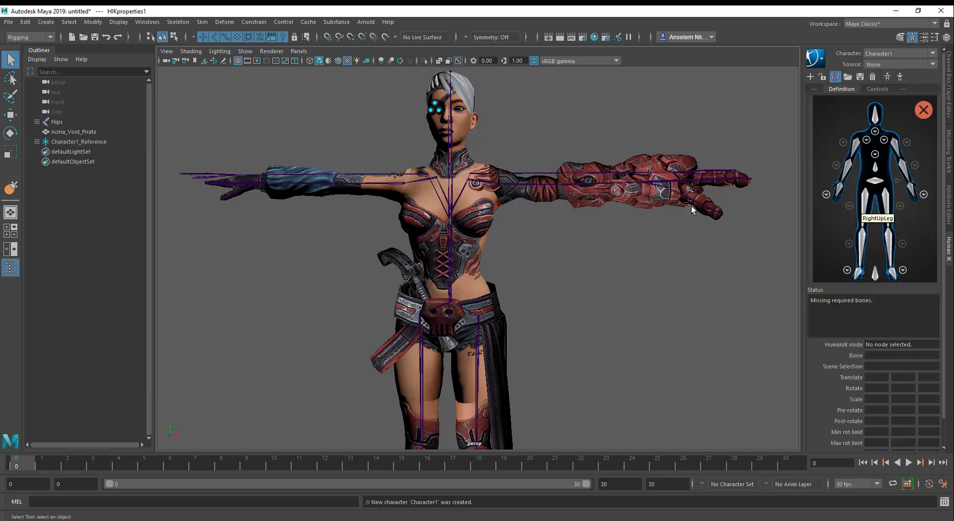
left_click_drag(467, 316, 493, 317, "alt")
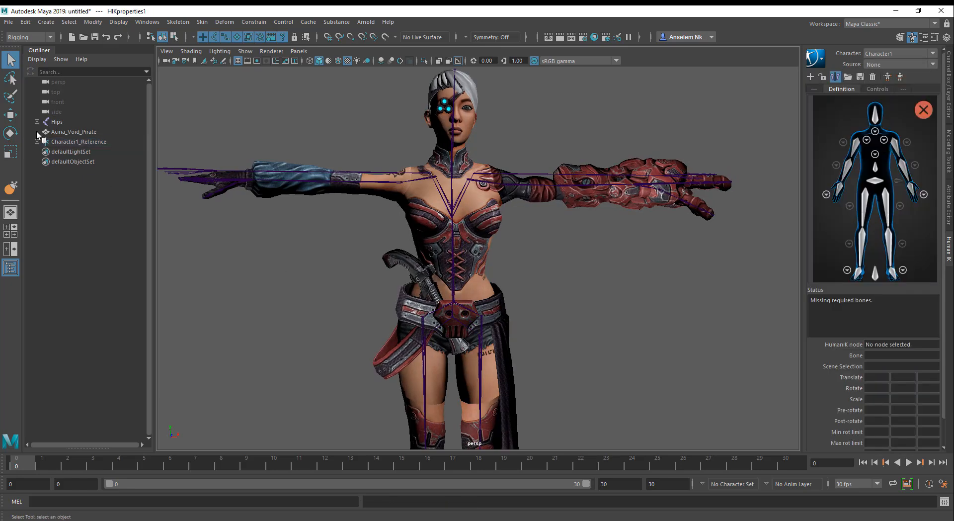
left_click(64, 142)
key("Delete")
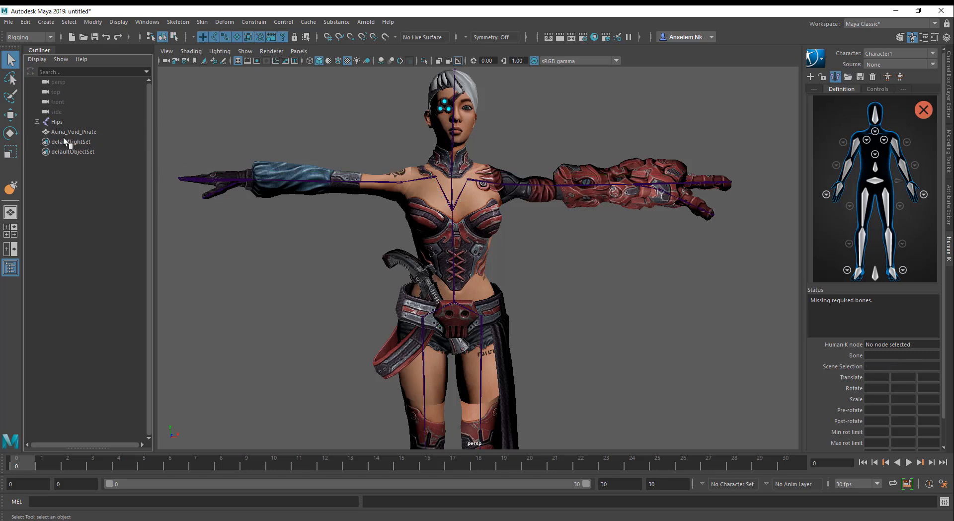
Map the character's right thigh and shin joints to the RightUpLeg and RightLeg nodes of the HumanIK definition
left_click(57, 121)
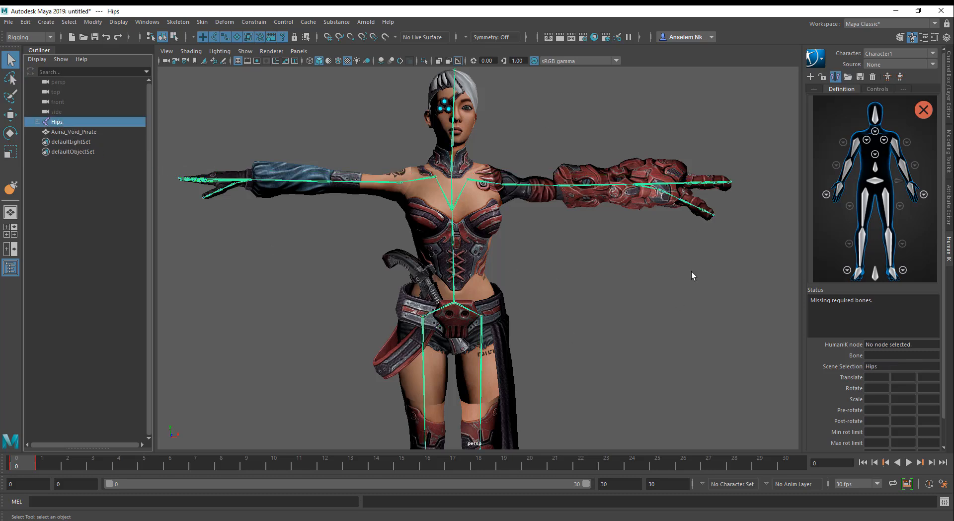
scroll(495, 292, "up", 3)
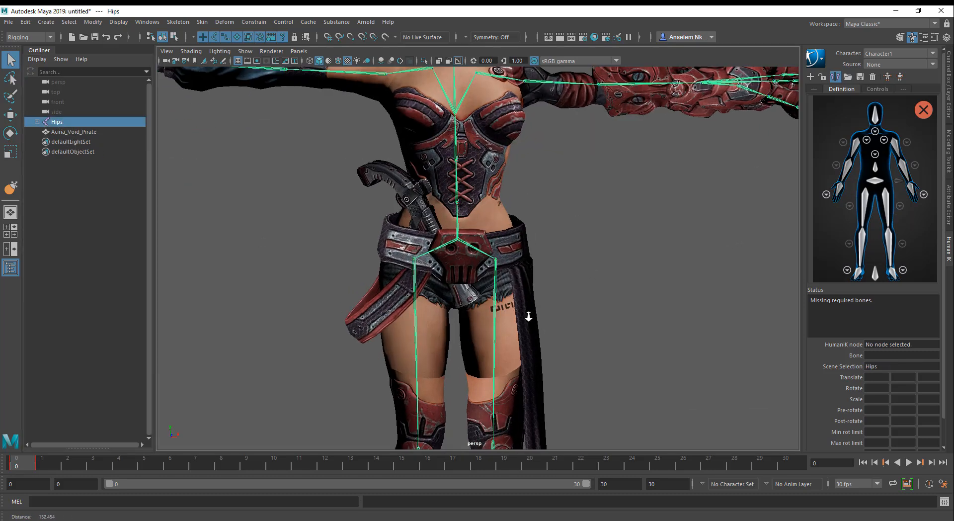
left_click(867, 204)
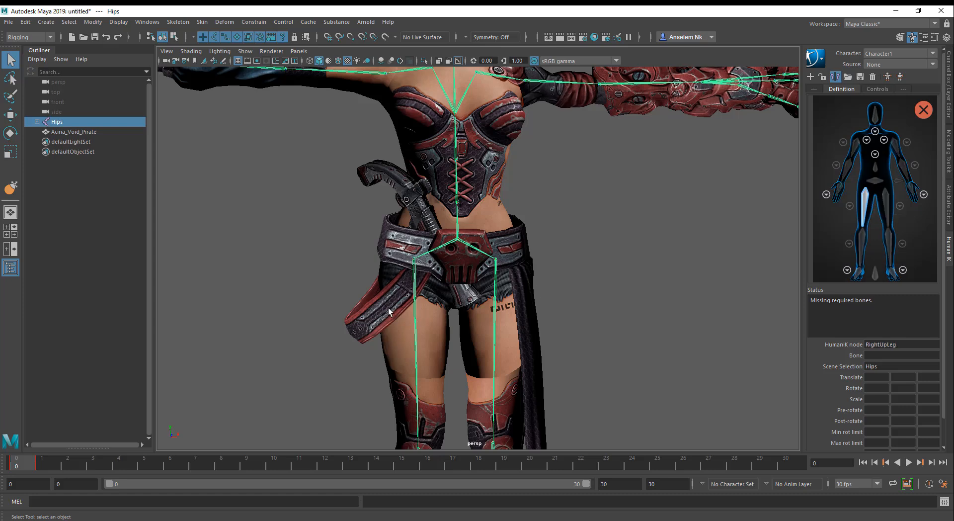
left_click(414, 298)
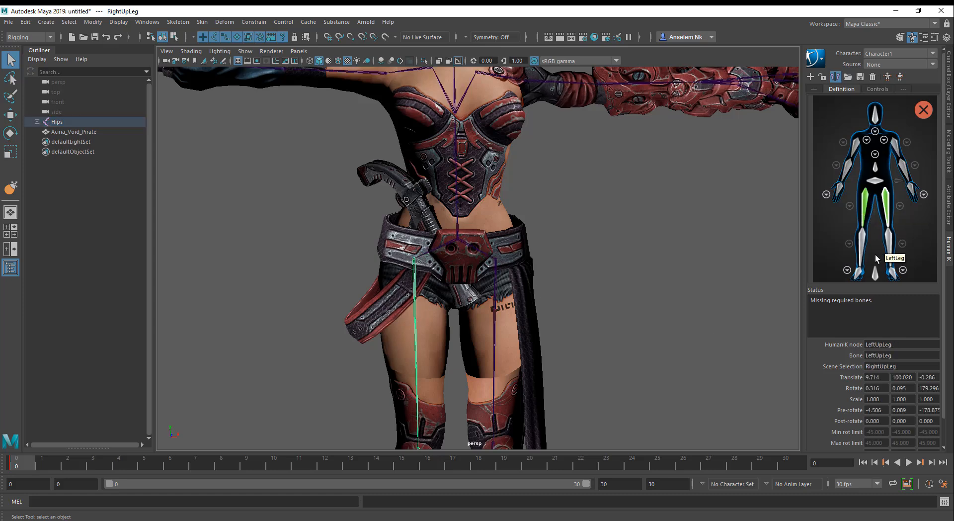
left_click(861, 235)
middle_click_drag(452, 332, 466, 232, "alt")
left_click(435, 318)
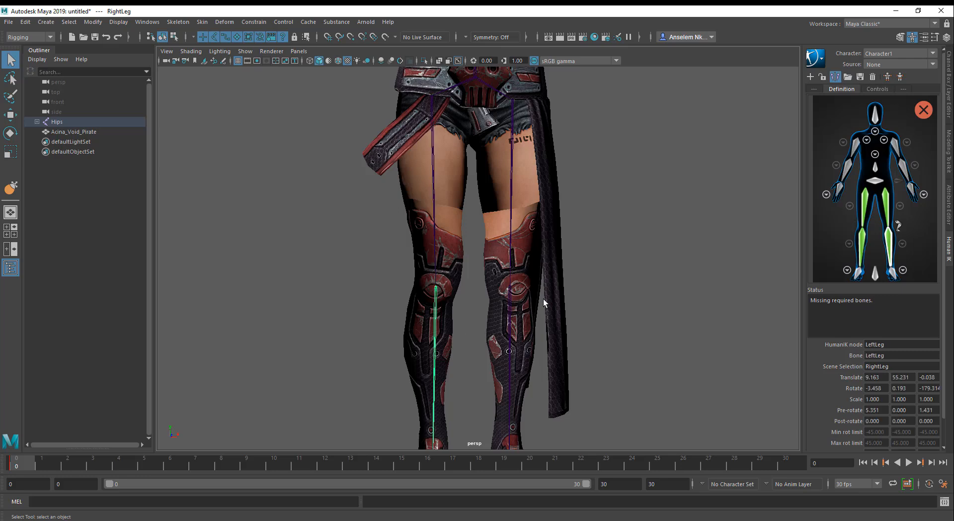
Load the HIK skeleton definition template for Character1, matching all bones in the scene
middle_click_drag(538, 328, 544, 413, "alt")
right_click_drag(544, 413, 505, 391, "alt")
middle_click_drag(505, 392, 503, 439, "alt")
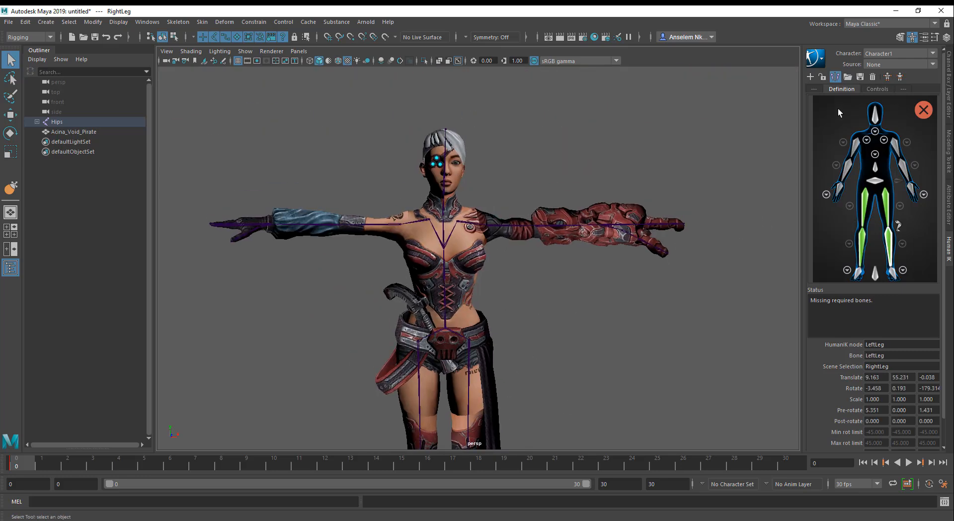
left_click(846, 76)
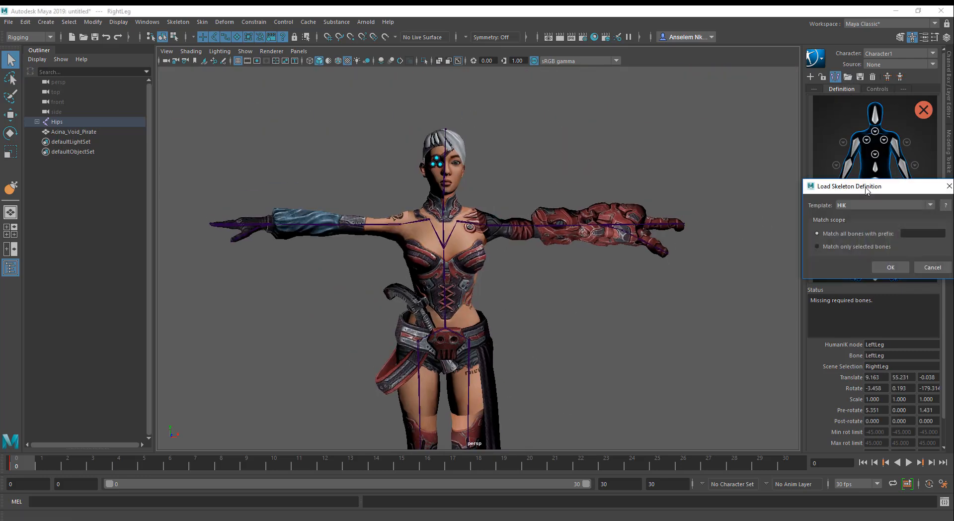
left_click(897, 268)
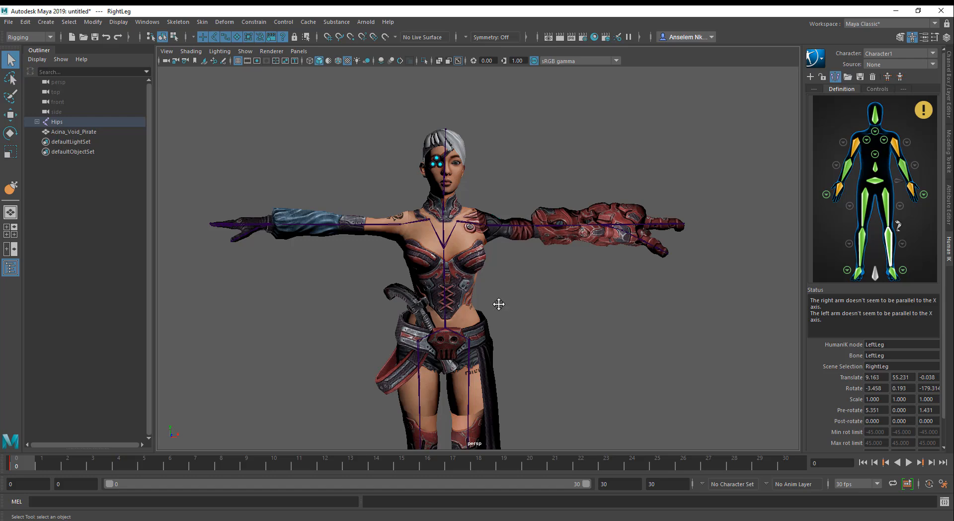
Examine the skeleton from the hips down to the feet and the ground area between the feet
middle_click_drag(498, 304, 470, 197, "alt")
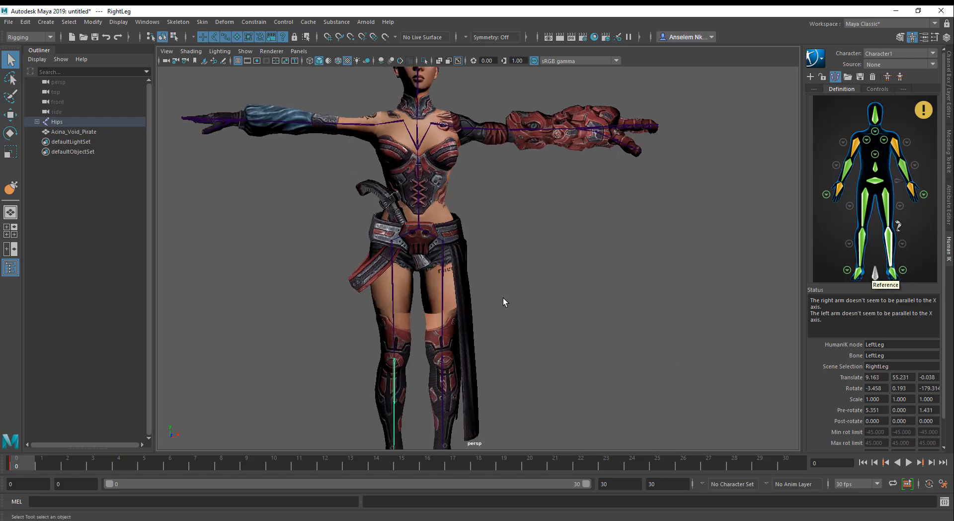
middle_click_drag(503, 297, 497, 189, "alt")
mouse_move(498, 298)
left_mouse_down("alt")
mouse_move(520, 291)
mouse_move(506, 314)
left_mouse_up("alt")
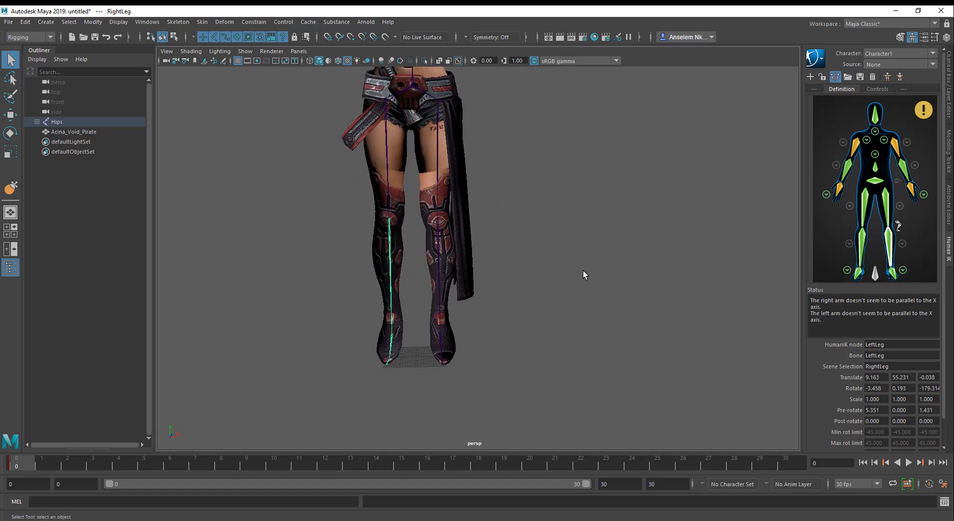
left_click(485, 345)
middle_click_drag(416, 328, 474, 300, "alt")
scroll(474, 300, "up", 4)
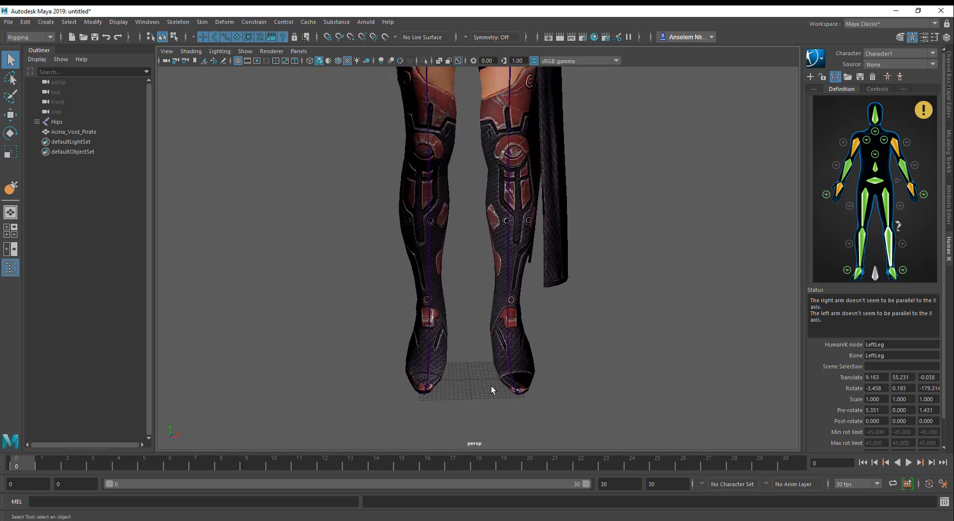
left_click(57, 122)
key("f")
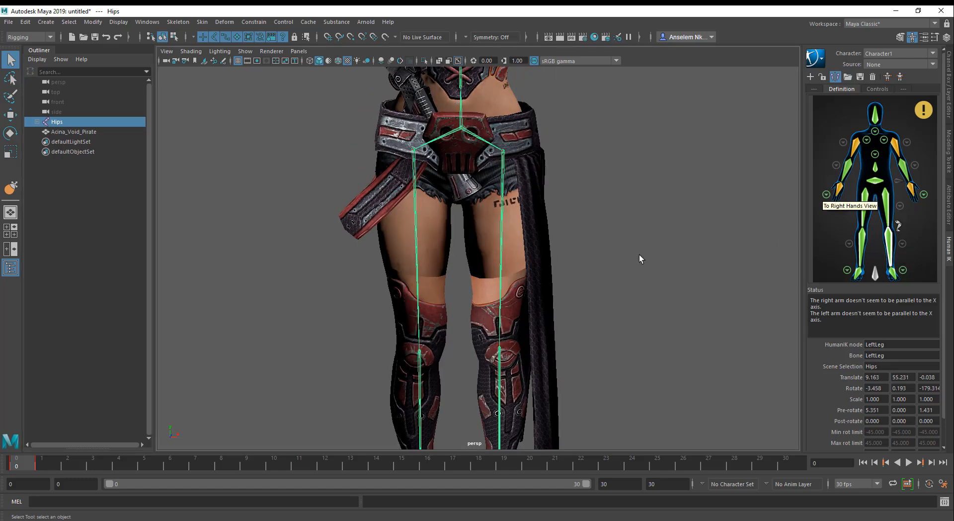
middle_click_drag(539, 369, 521, 235, "alt")
right_click_drag(594, 236, 552, 228, "alt")
middle_click_drag(614, 329, 595, 287, "alt")
left_click(595, 287)
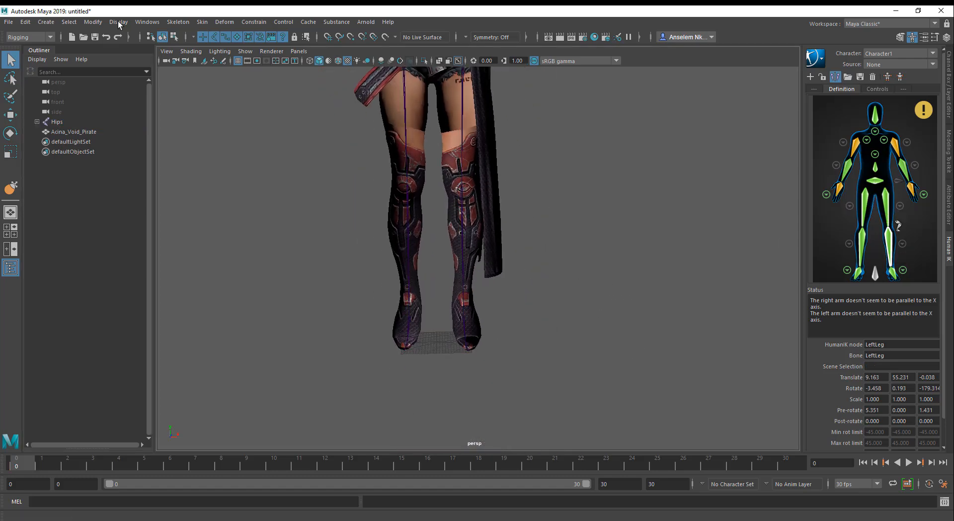
Create a locator at the origin between the character's feet and scale it up uniformly to about 21.7
left_click(50, 22)
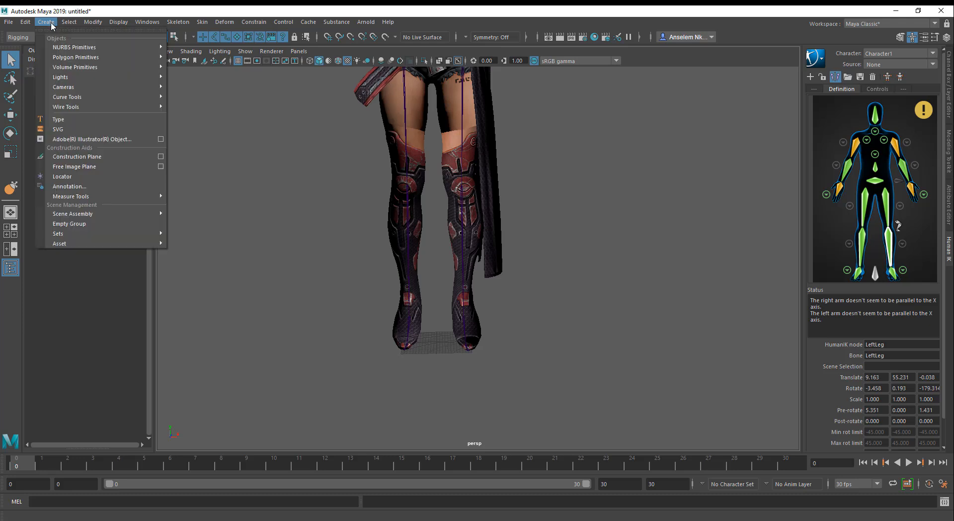
left_click(62, 177)
key("r")
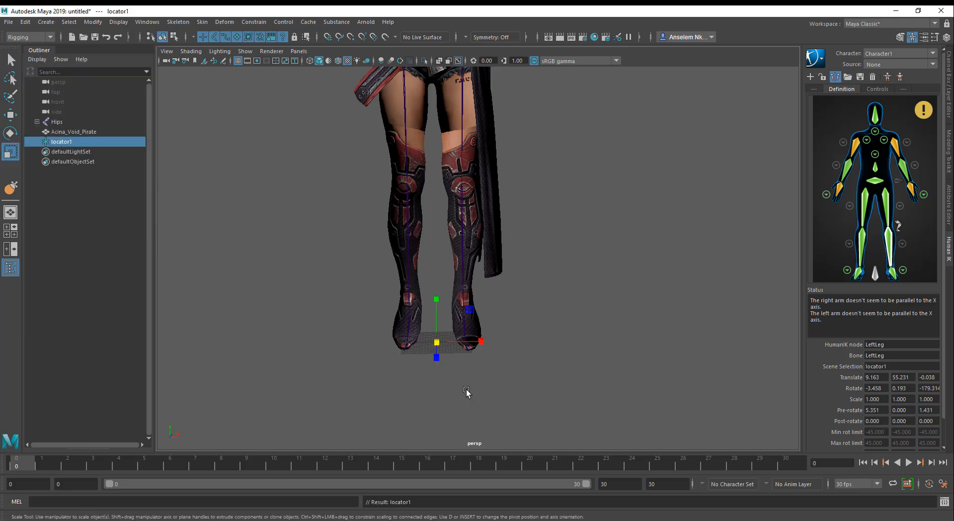
left_click_drag(436, 342, 427, 370)
scroll(504, 353, "up", 3)
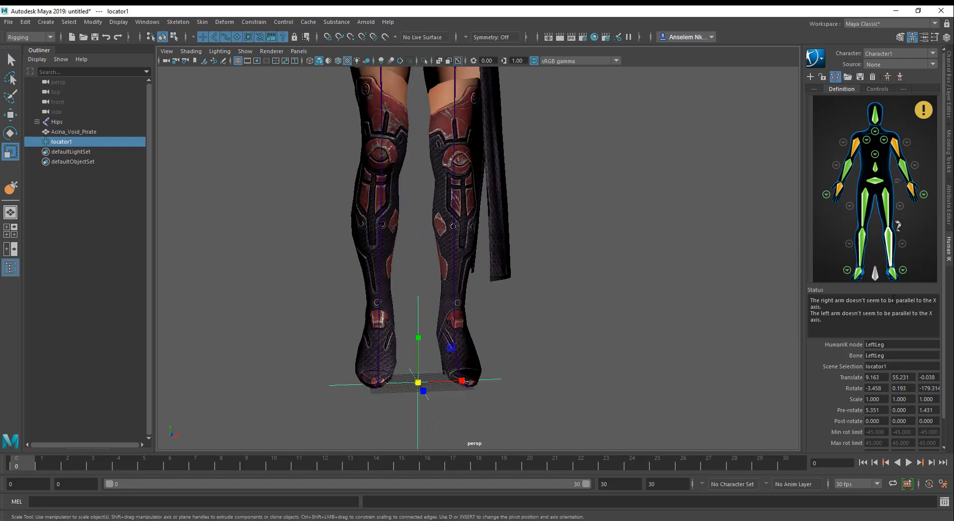
Parent the Hips skeleton under locator1
left_click(44, 123)
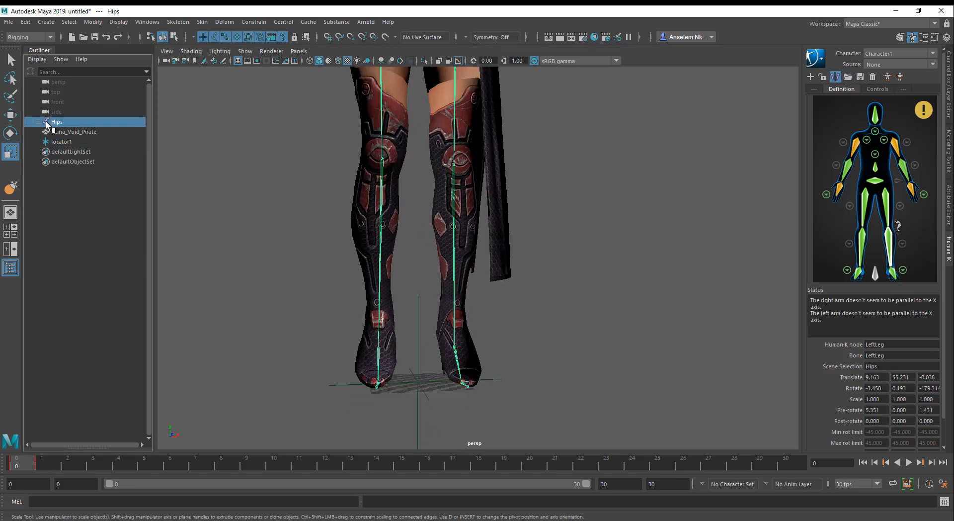
left_click_drag(52, 125, 61, 143)
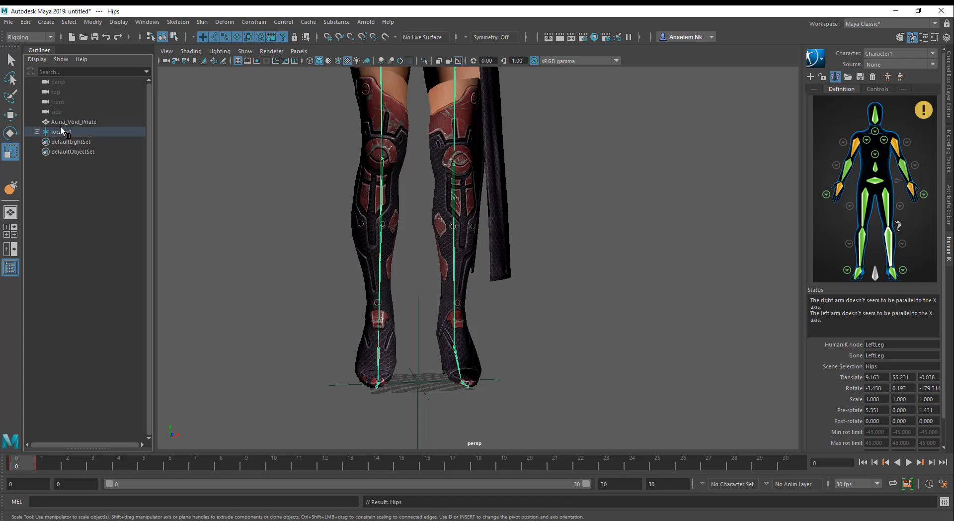
left_click(62, 131)
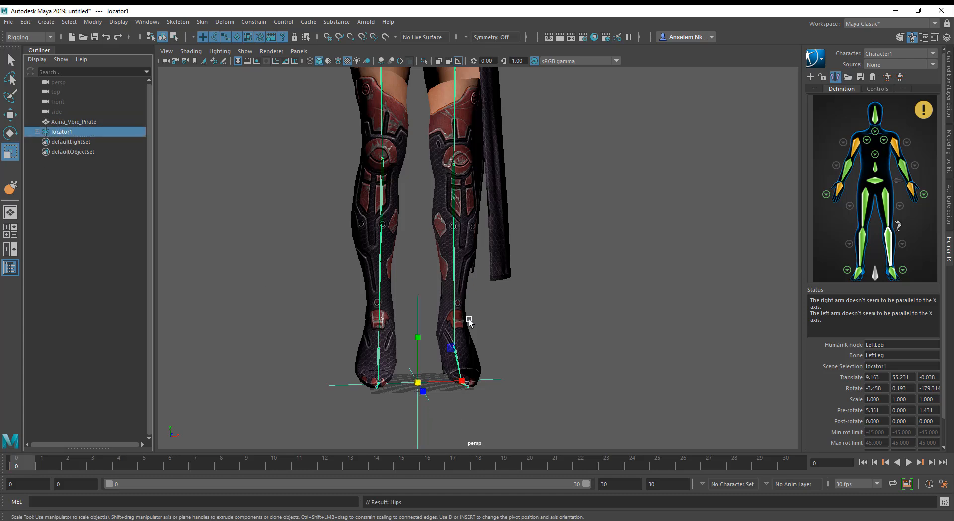
Assign locator1 to the Reference node of the Character1 HumanIK definition
left_click(538, 385)
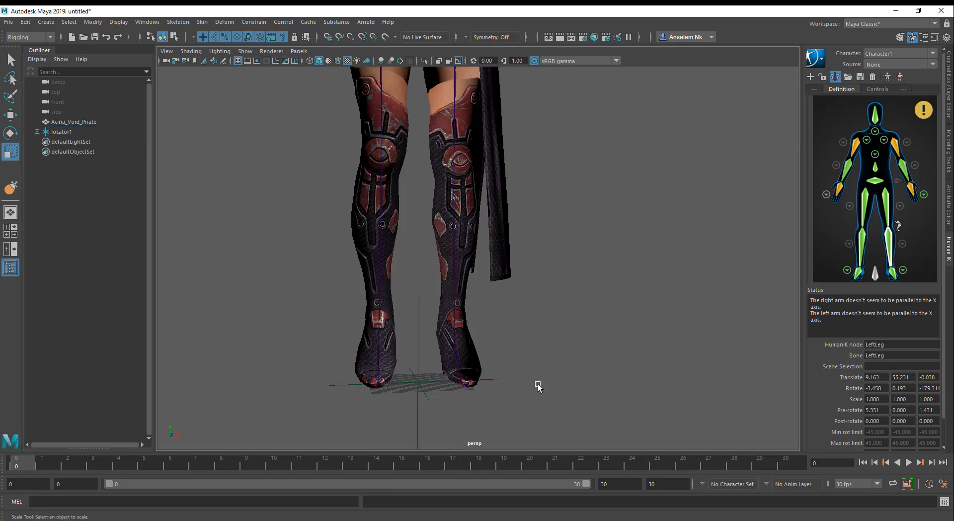
left_click(418, 423)
left_click(590, 385)
left_click_drag(471, 408, 502, 415, "alt")
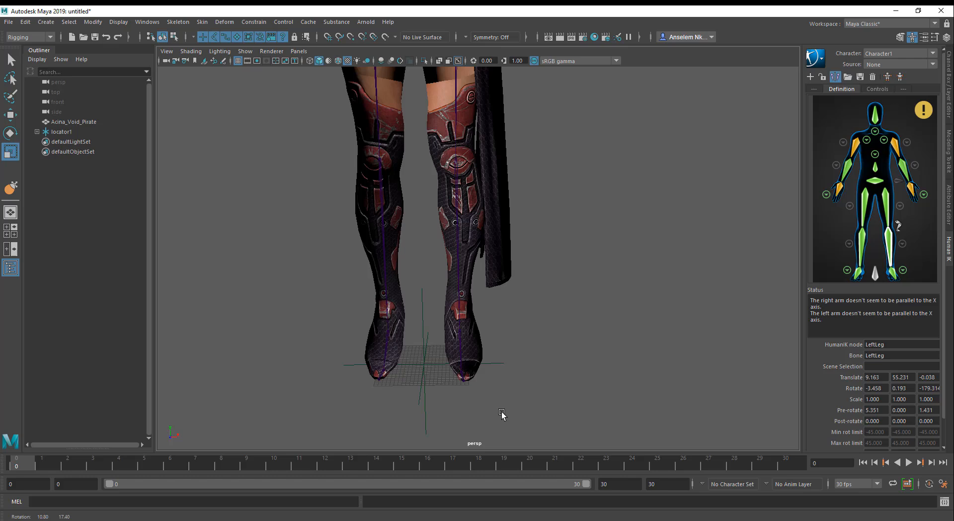
left_click(875, 273)
left_click(418, 413)
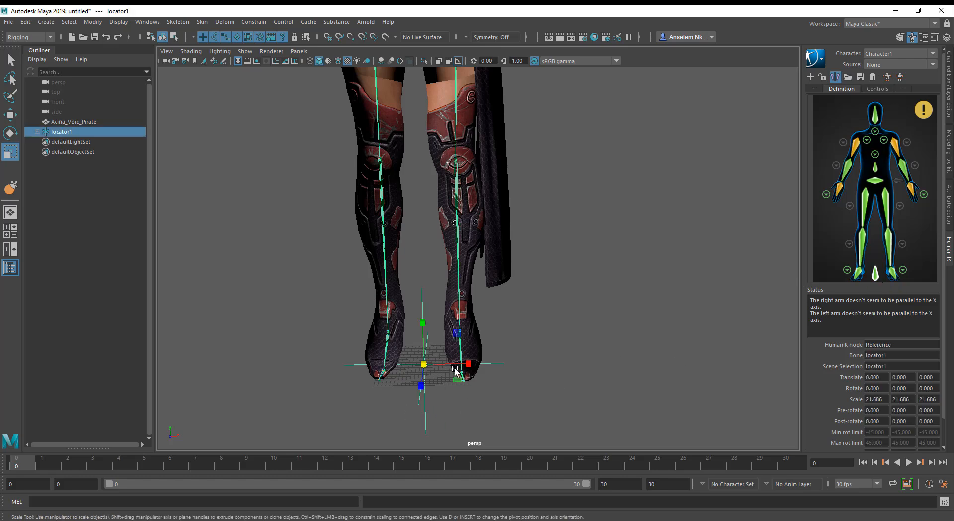
Generate the HumanIK control rig for Character1 by setting its source to Control Rig
left_click_drag(457, 372, 513, 316, "alt")
middle_click_drag(513, 298, 479, 369, "alt")
left_click_drag(479, 368, 473, 324, "alt")
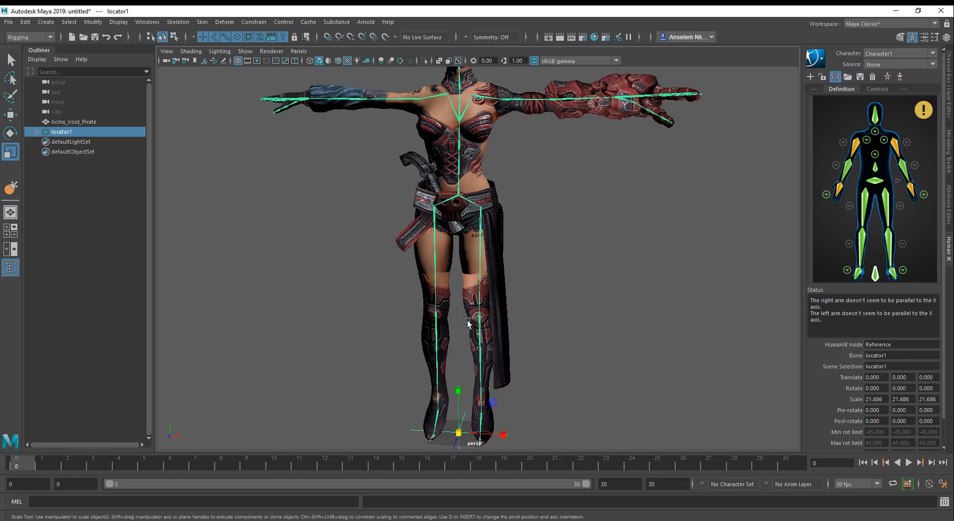
middle_click_drag(464, 214, 449, 336, "alt")
scroll(449, 336, "up", 2)
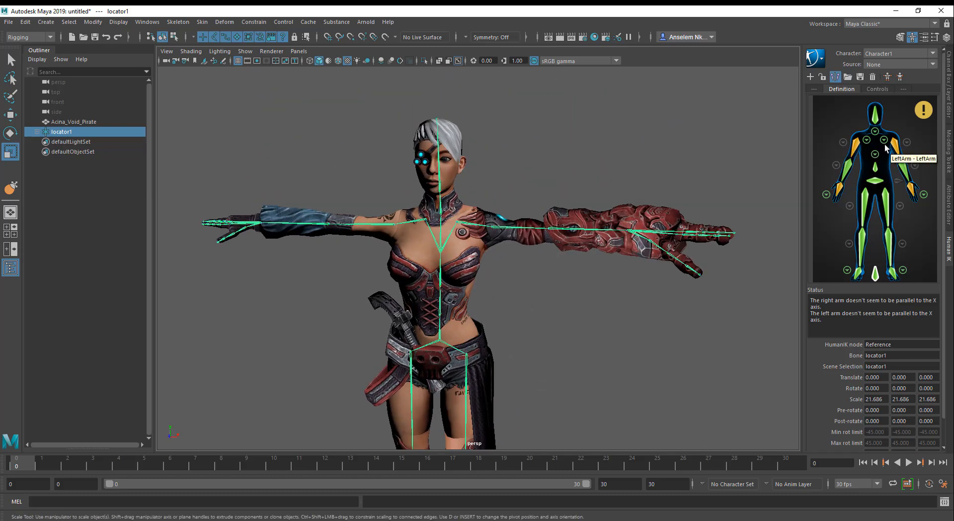
left_click(892, 65)
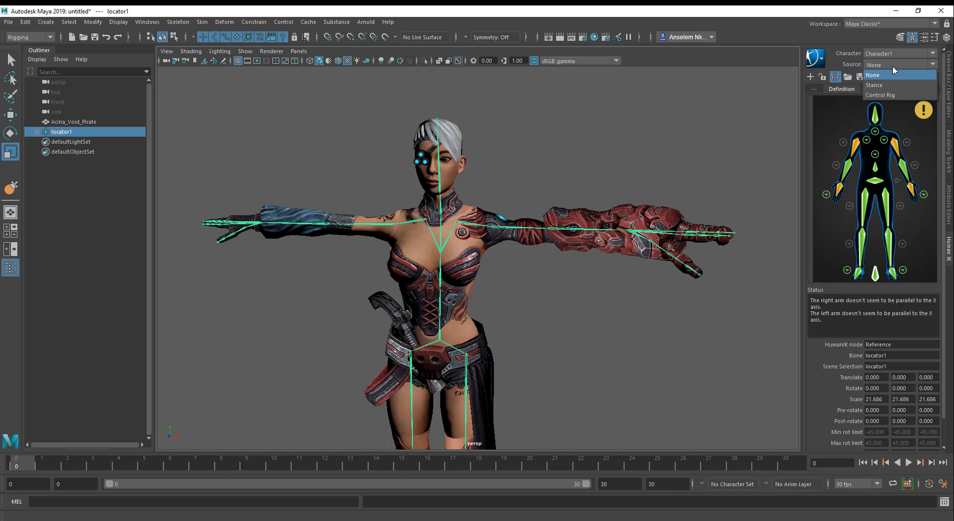
left_click(877, 95)
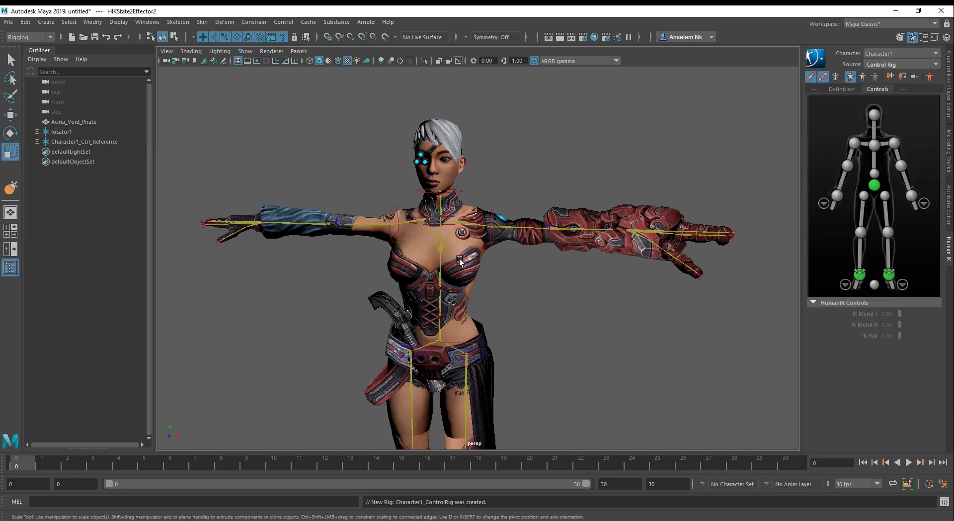
Set the control rig to full-body manipulation and select its hips effector
middle_click_drag(483, 295, 466, 230, "alt")
left_click_drag(468, 263, 520, 279, "alt")
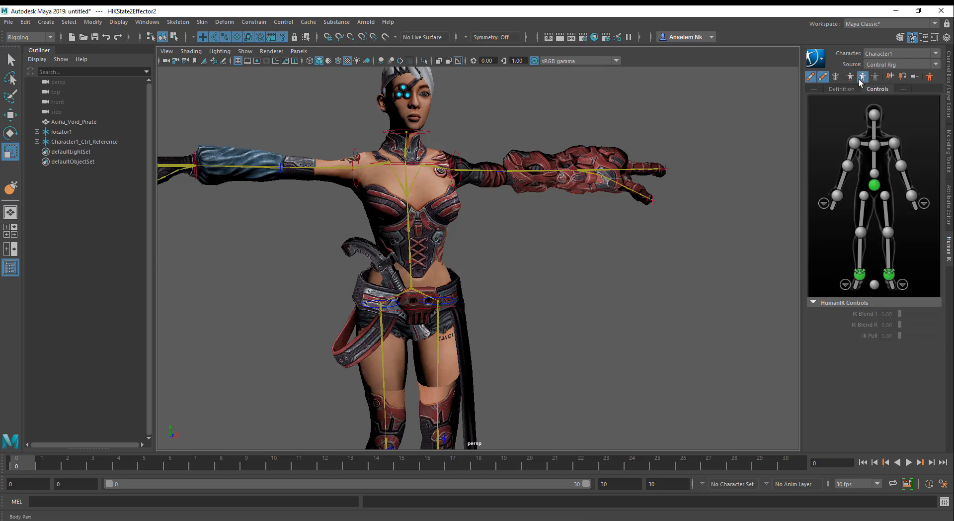
left_click(875, 77)
left_click(851, 77)
left_click(875, 186)
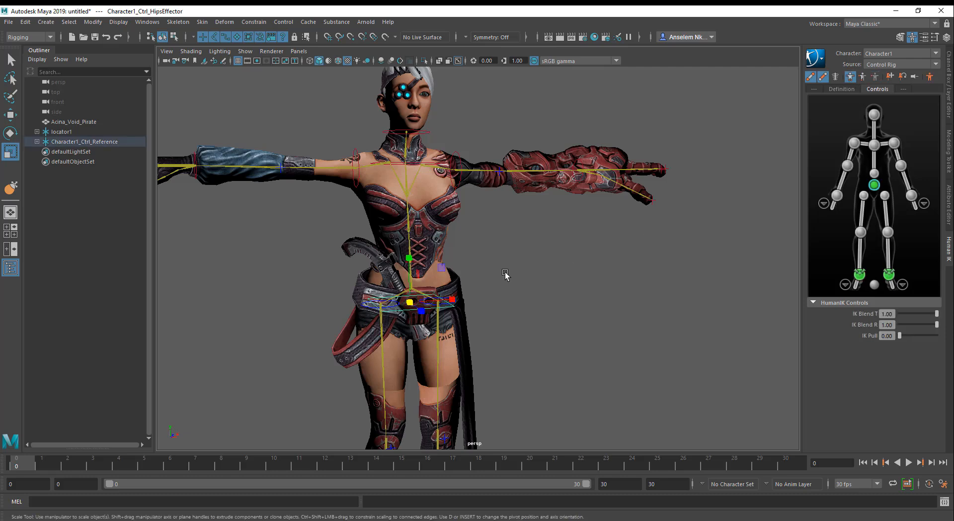
Try moving the hips effector to test the control rig, and undo the move
key("w")
middle_click_drag(520, 294, 607, 286, "alt")
right_click_drag(608, 287, 546, 279, "alt")
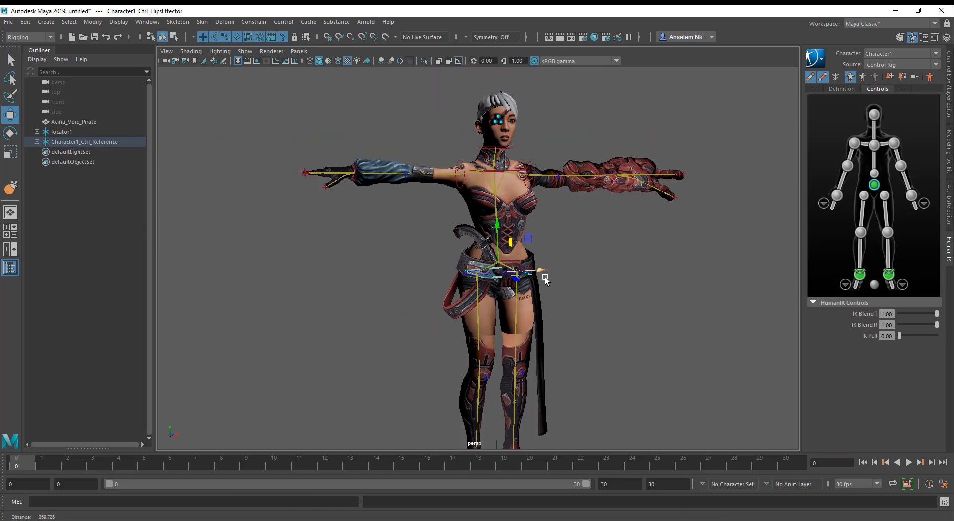
left_click_drag(546, 278, 613, 271, "alt")
left_click(507, 239)
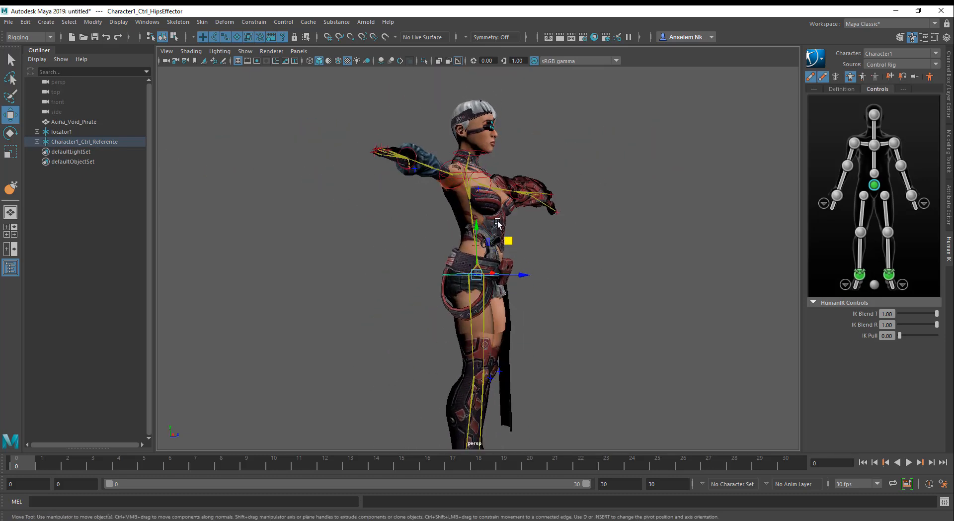
mouse_move(508, 242)
left_mouse_down()
mouse_move(517, 290)
mouse_move(505, 248)
mouse_move(521, 255)
mouse_move(431, 282)
mouse_move(494, 335)
mouse_move(457, 312)
mouse_move(428, 263)
mouse_move(480, 285)
mouse_move(497, 253)
left_mouse_up()
key("ctrl+z")
Try the rig's selection manipulation mode, return to full-body mode, and examine the control rig from the front and side
left_click_drag(603, 326, 541, 323, "alt")
middle_click_drag(539, 318, 468, 373, "alt")
left_click_drag(552, 303, 496, 257, "alt")
right_click_drag(495, 257, 609, 204, "alt")
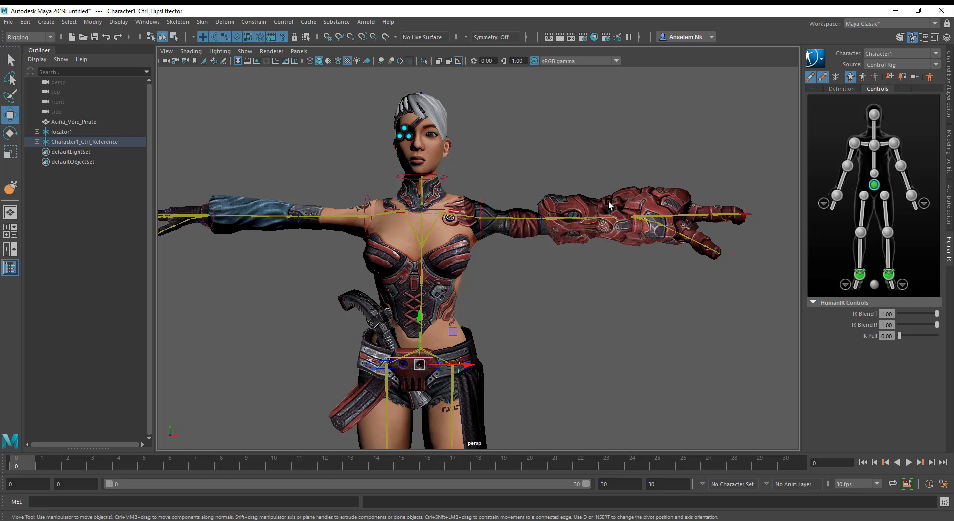
left_click(875, 76)
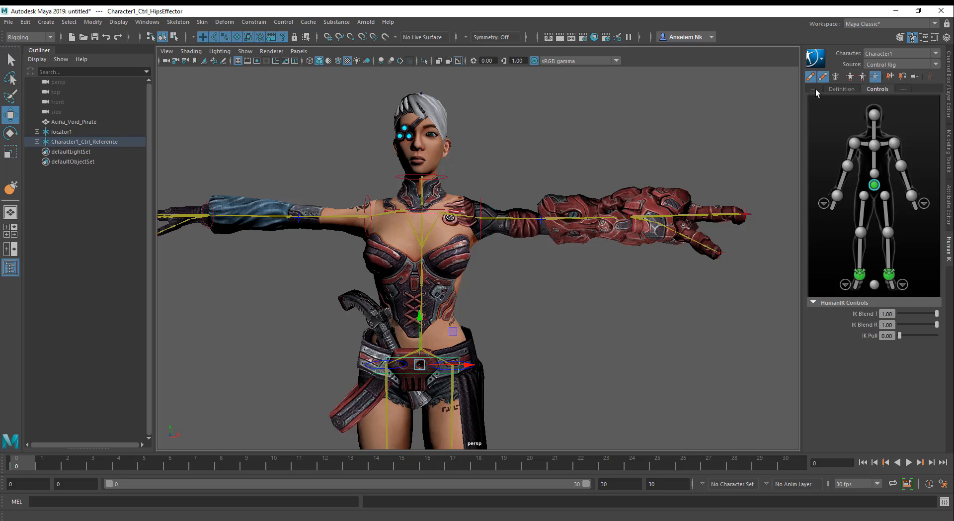
left_click(850, 76)
middle_click_drag(487, 300, 502, 194, "alt")
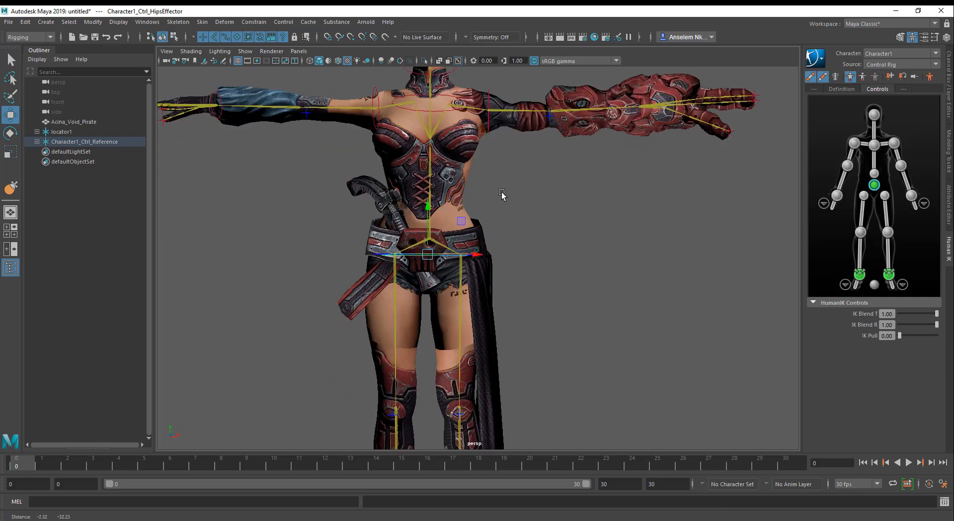
scroll(502, 195, "down", 3)
left_click_drag(471, 299, 644, 306, "alt")
scroll(428, 285, "up", 3)
scroll(433, 307, "down", 2)
scroll(386, 285, "down", 8)
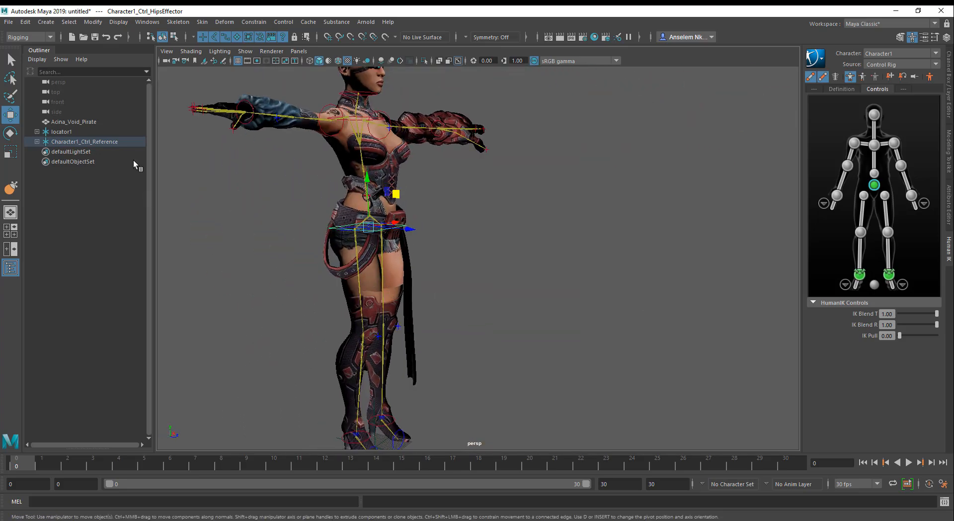
Open the Content Browser on the FBX motion capture examples and move its window clear of the character's upper body
left_click(94, 23)
mouse_move(118, 23)
mouse_move(155, 23)
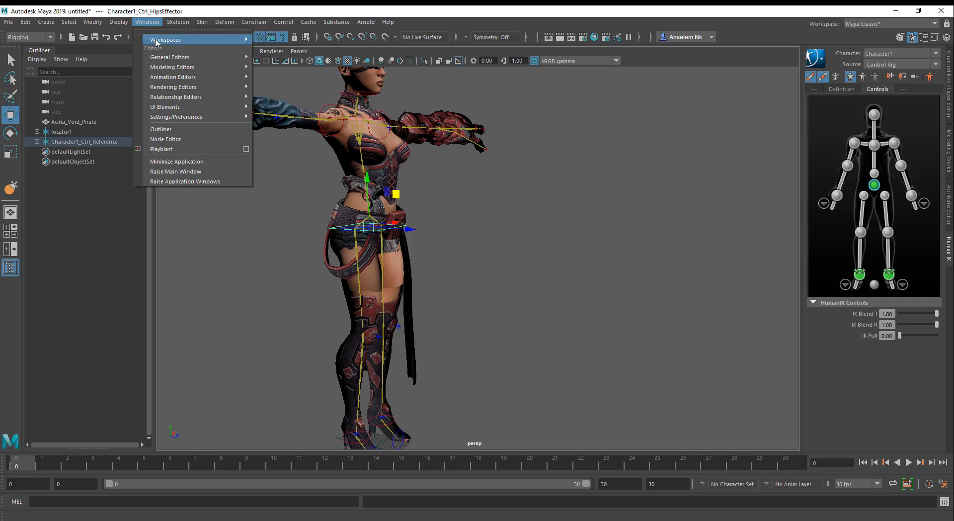
mouse_move(180, 98)
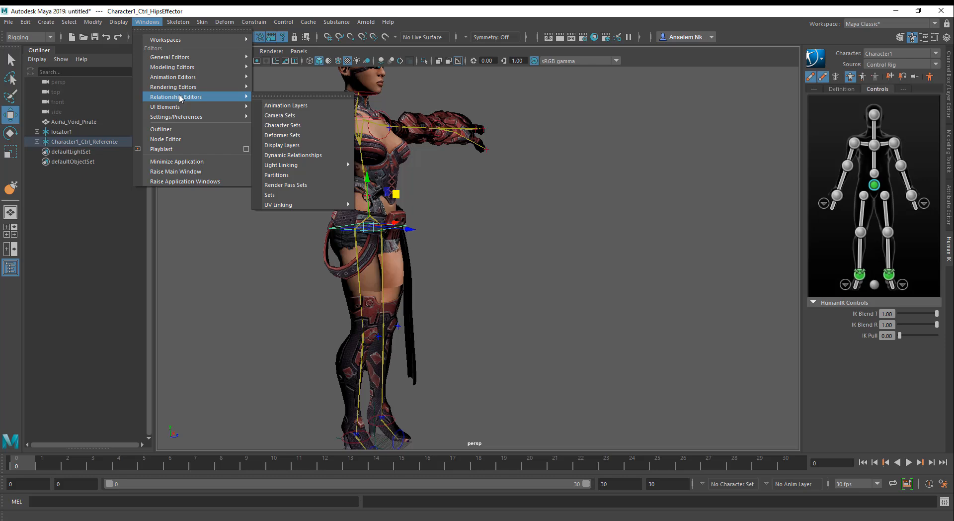
mouse_move(191, 57)
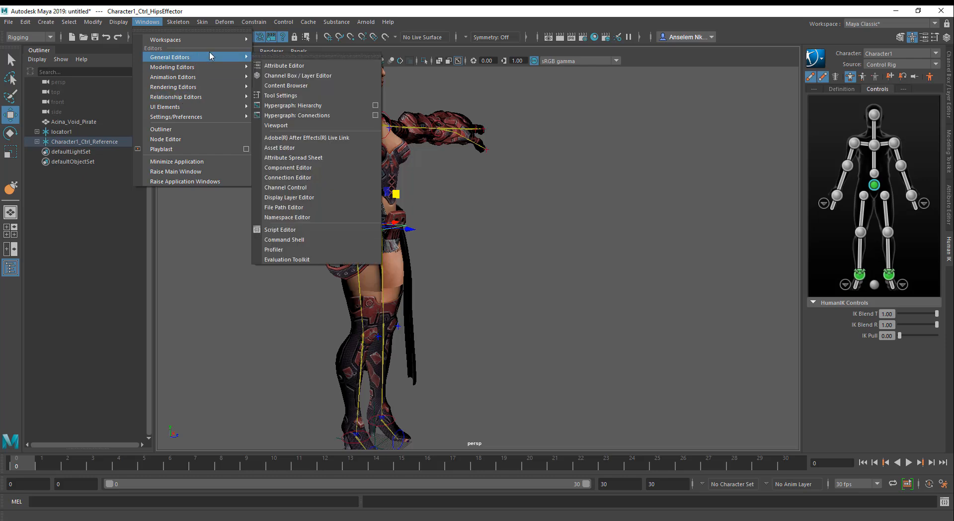
left_click(305, 86)
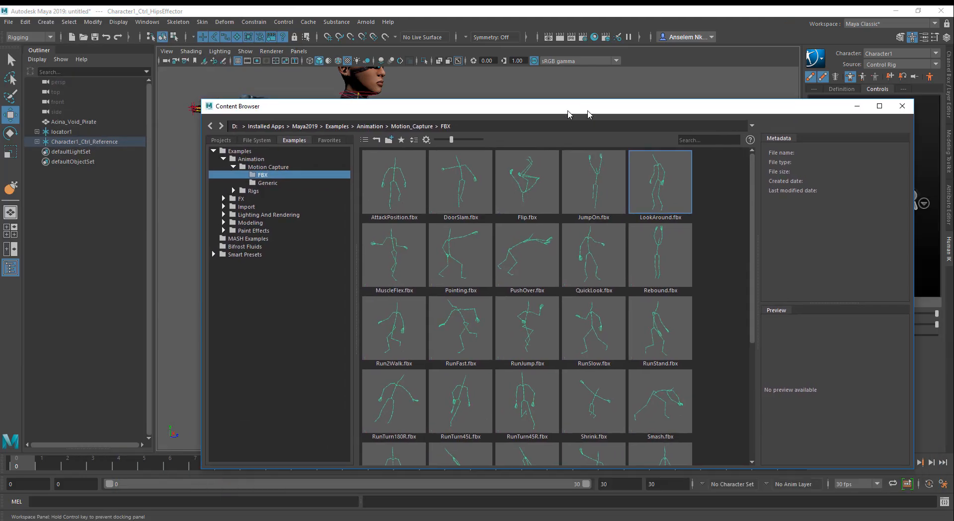
left_click_drag(568, 113, 257, 109)
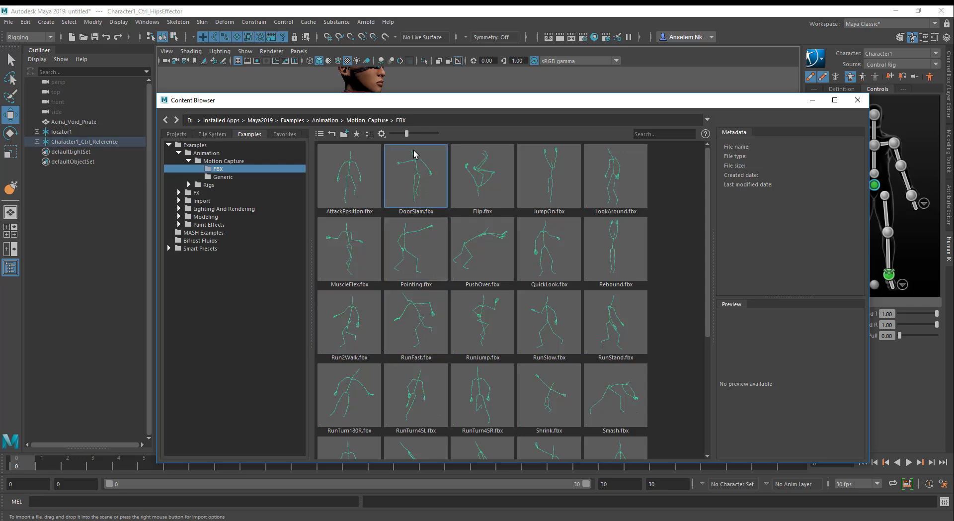
left_click_drag(504, 104, 391, 256)
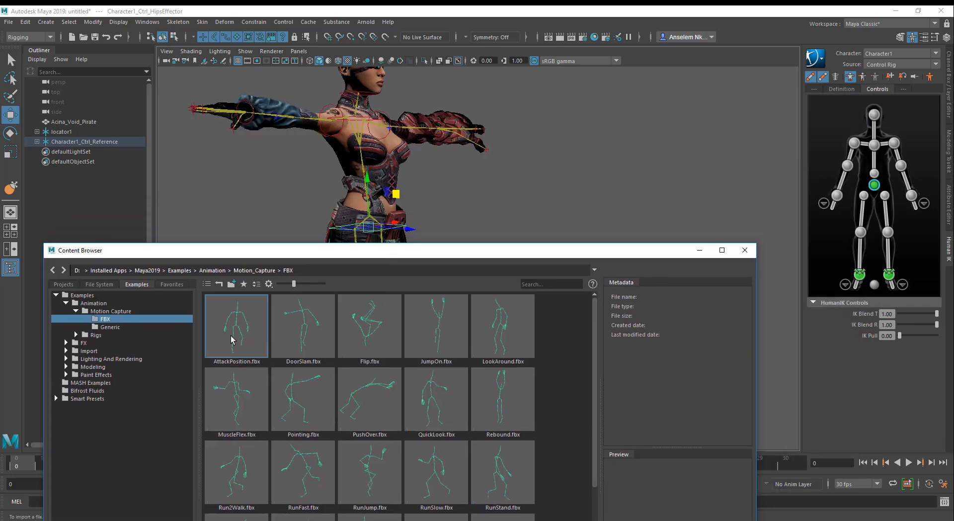
Import the LookAround.fbx motion capture clip into the scene and minimize the Content Browser
mouse_move(231, 340)
left_mouse_down()
mouse_move(641, 194)
mouse_move(191, 318)
mouse_move(238, 343)
left_mouse_up()
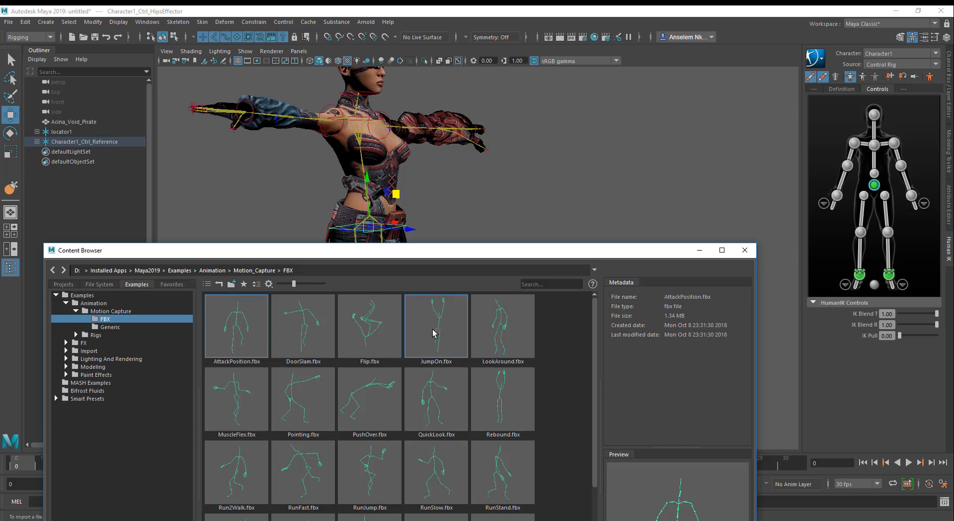
left_click_drag(499, 343, 610, 204)
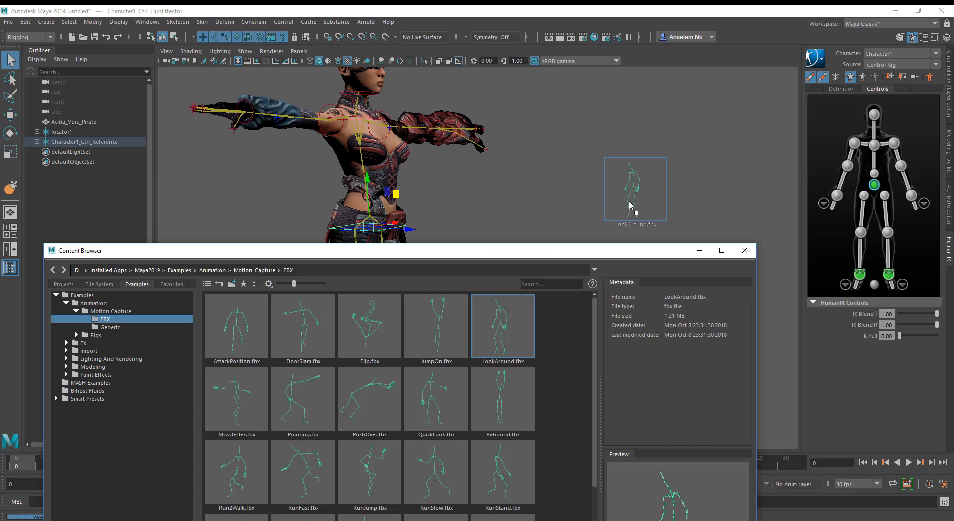
left_click(701, 250)
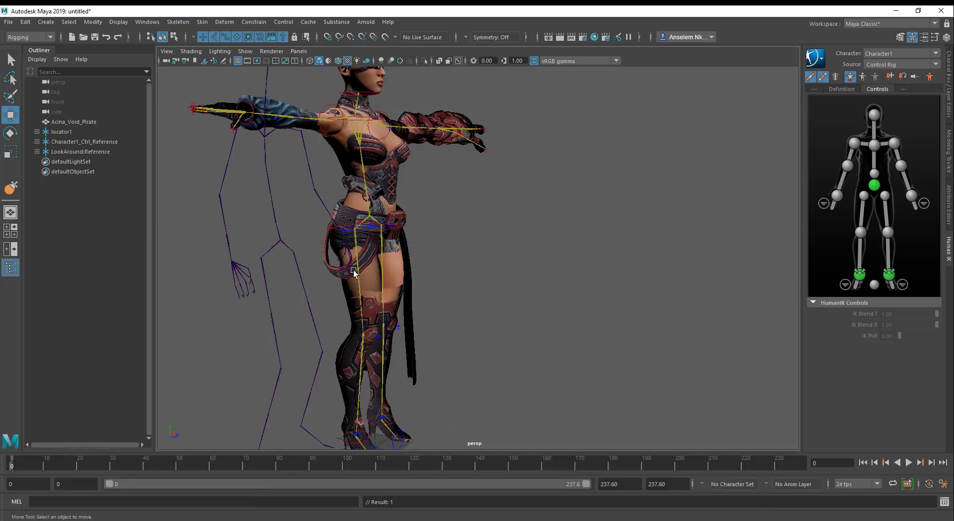
Select the imported LookAround skeleton and examine it beside the character from the front and side
middle_click_drag(354, 272, 498, 330, "alt")
right_click_drag(498, 330, 450, 283, "alt")
left_click_drag(449, 284, 398, 288, "alt")
right_click_drag(427, 303, 534, 371, "alt")
middle_click_drag(482, 329, 521, 373, "alt")
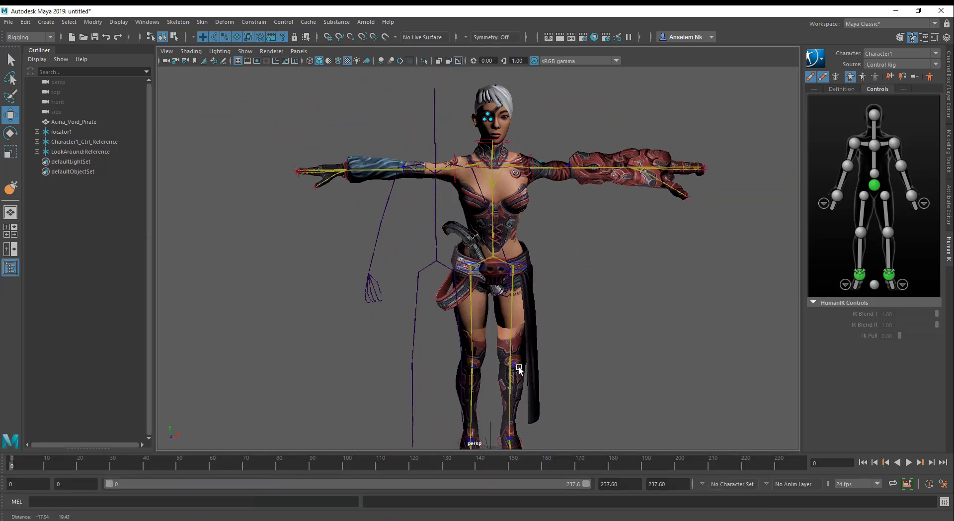
middle_click_drag(401, 294, 371, 255, "alt")
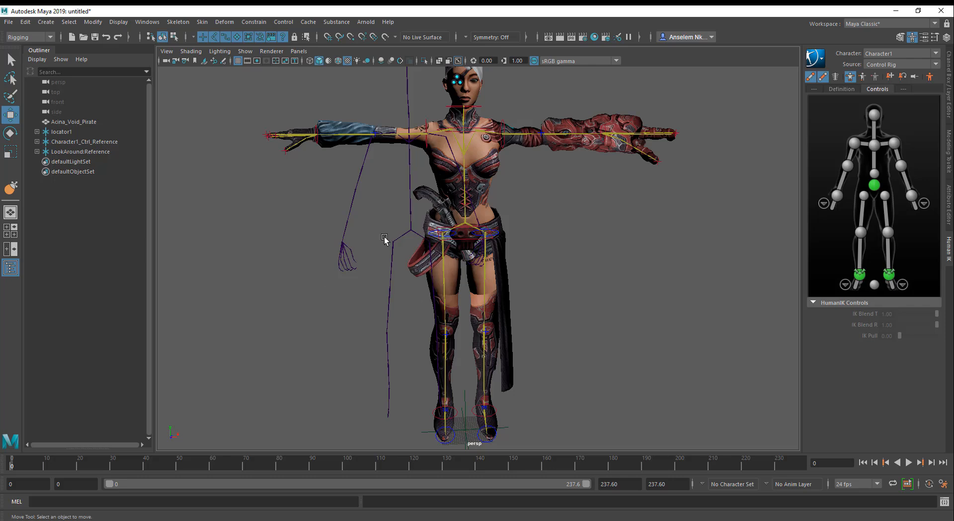
left_click_drag(370, 226, 440, 296)
middle_click_drag(414, 296, 427, 338, "alt")
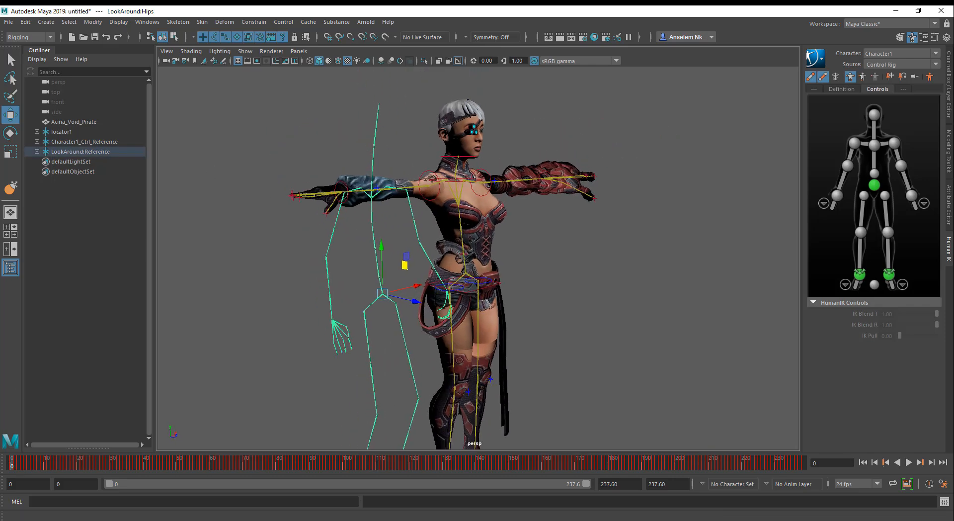
left_click_drag(575, 304, 483, 297, "alt")
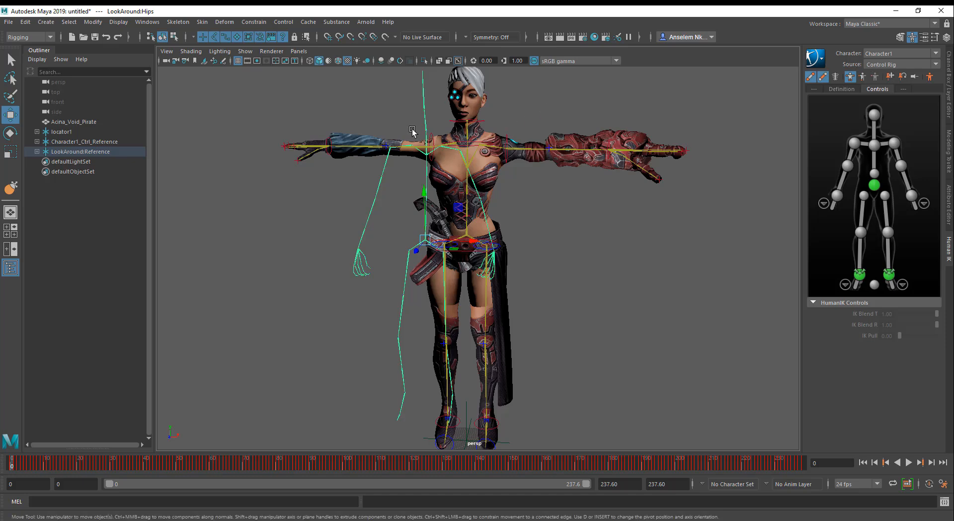
Set Character1's HumanIK source to LookAround1 and select the character's locator1 root
left_click(882, 64)
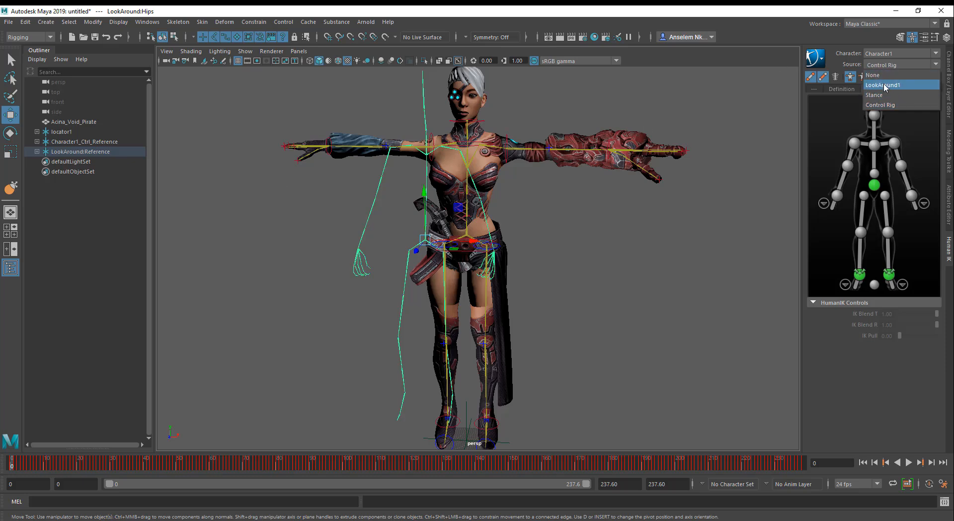
left_click(883, 85)
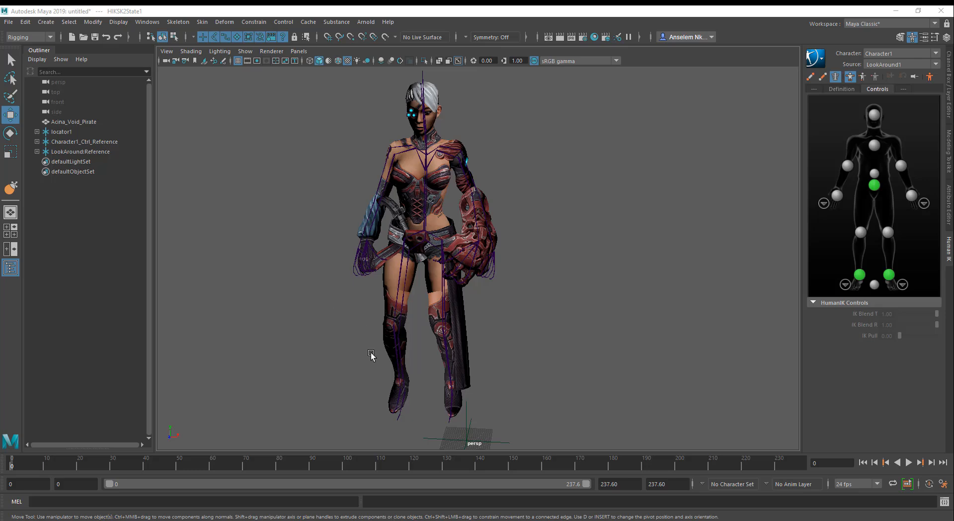
left_click_drag(371, 354, 328, 360, "alt")
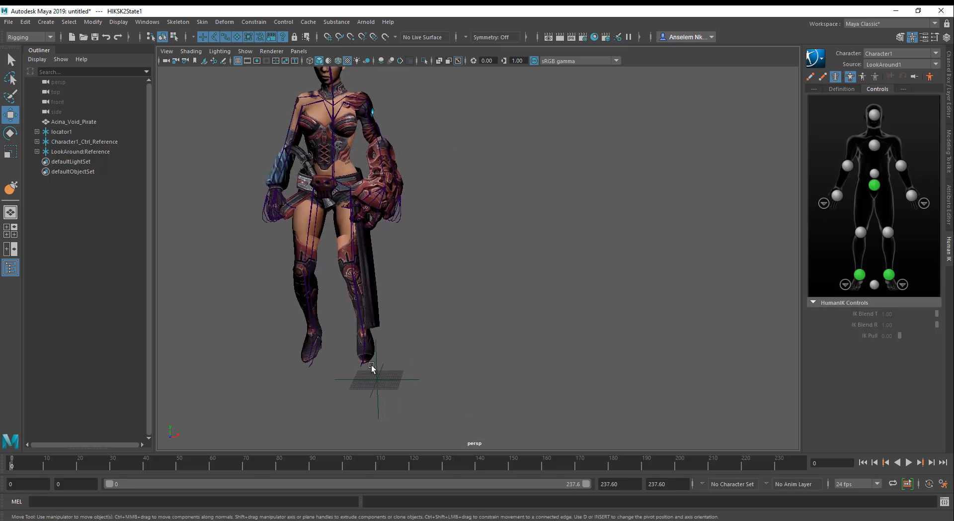
left_click(364, 399)
left_click_drag(454, 381, 365, 355)
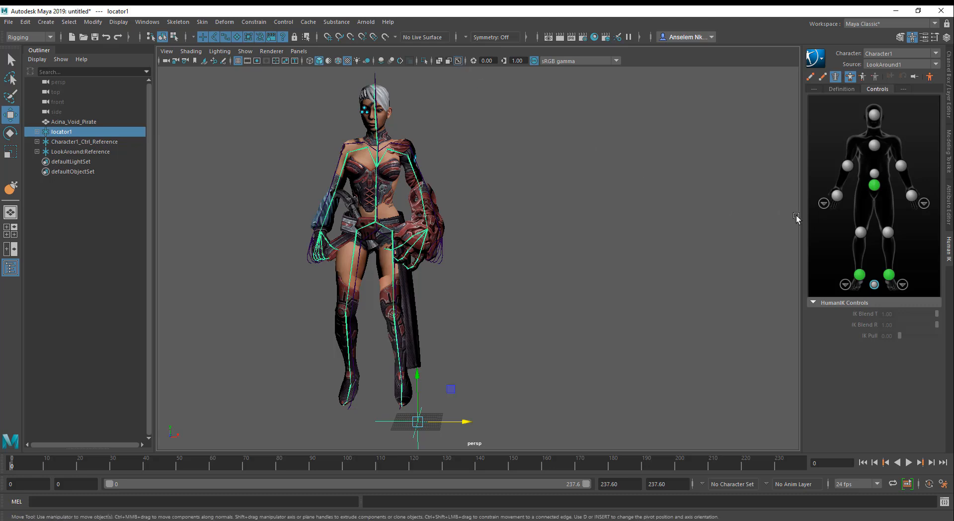
Play the LookAround animation on the character and turn off the X-ray joints display
left_click(907, 488)
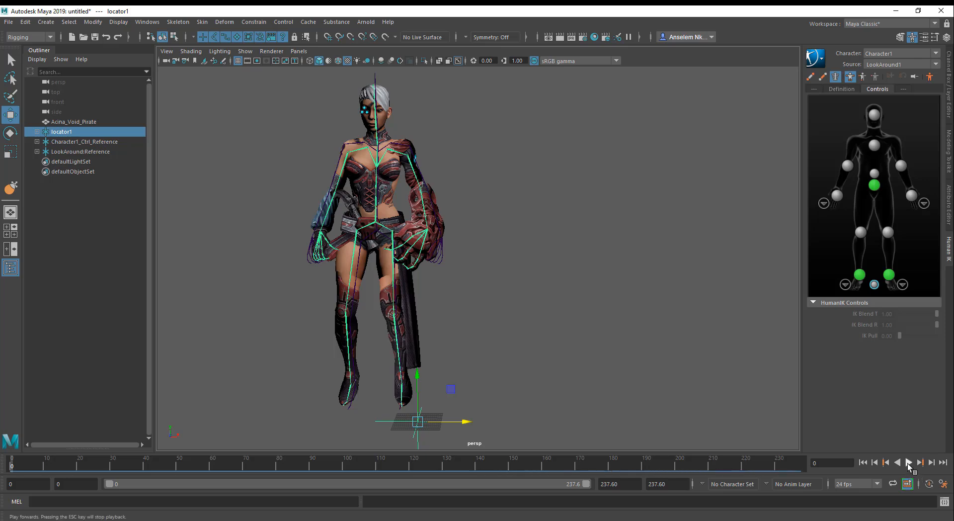
left_click(908, 463)
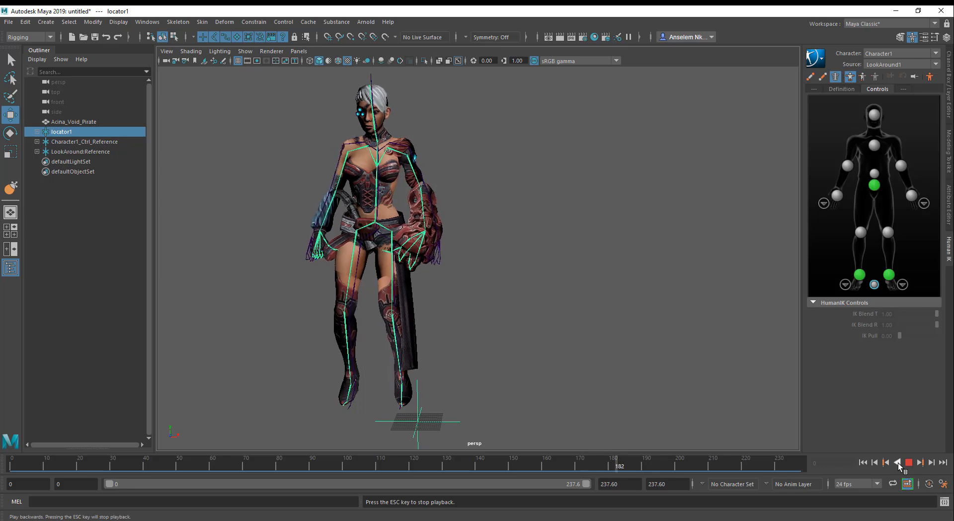
left_click(458, 60)
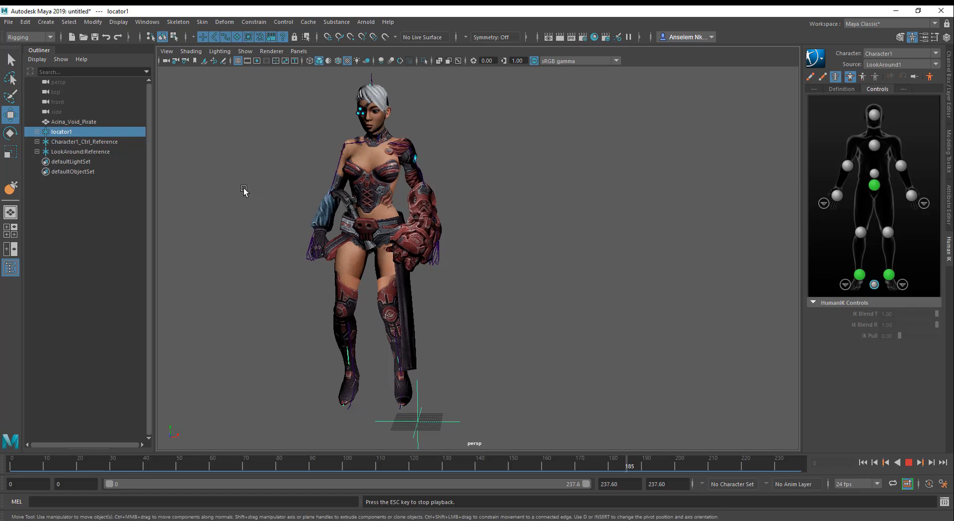
Stop the playback and move locator1 along X to separate the character from the motion capture skeleton
left_click(909, 462)
left_click_drag(495, 425, 665, 425)
Try Control Rig as Character1's source, check the character during playback, and return to the first frame
left_click(896, 63)
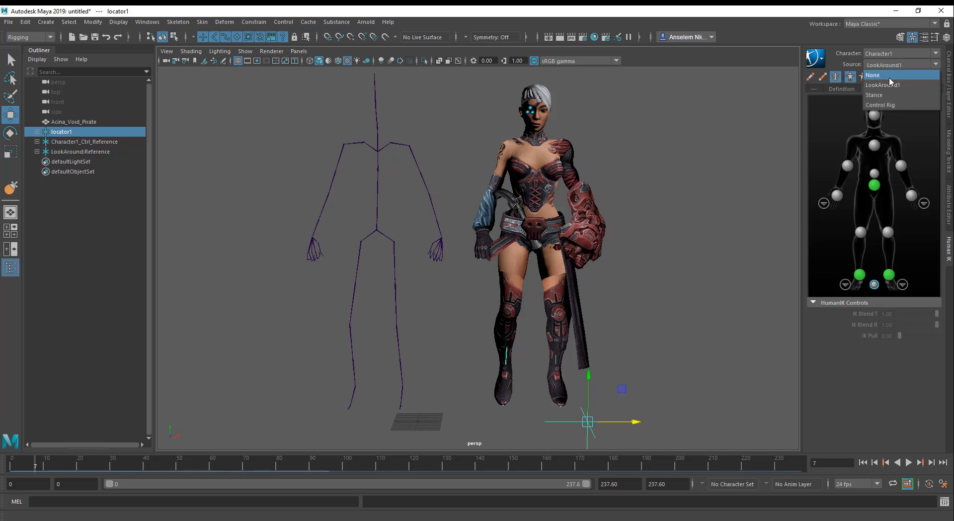
left_click(888, 105)
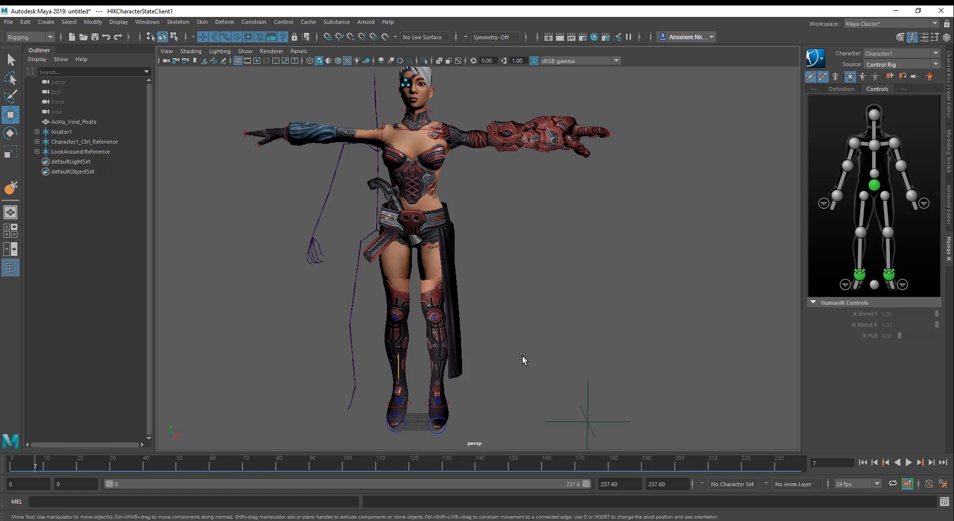
left_click(908, 463)
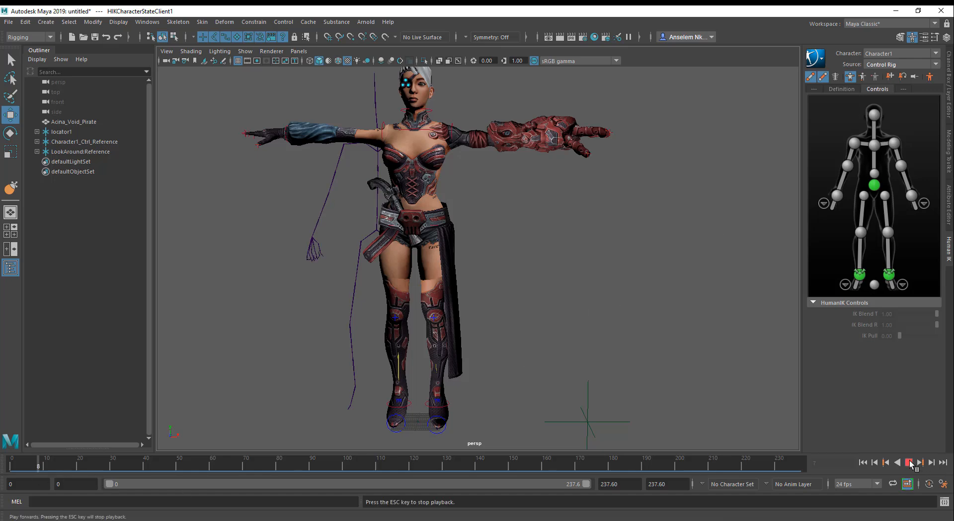
left_click_drag(401, 273, 464, 126, "alt")
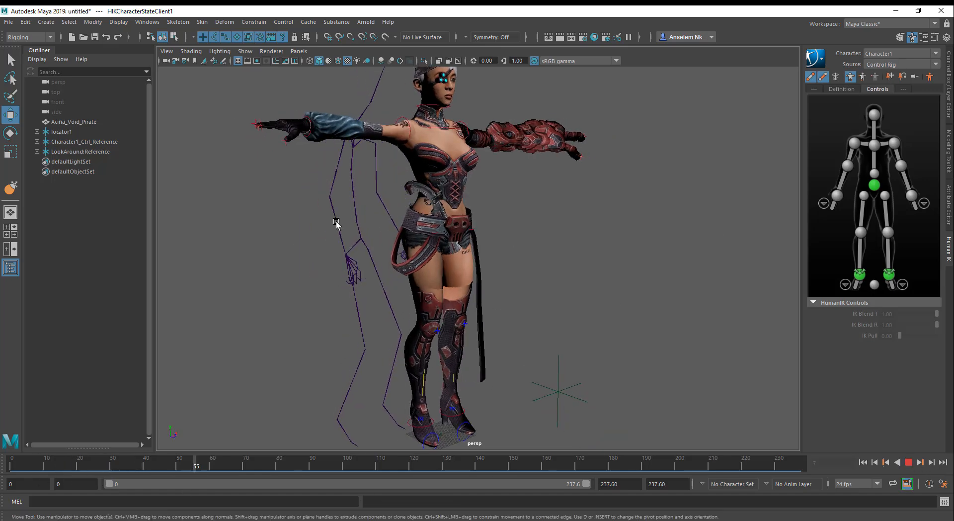
middle_click_drag(426, 324, 487, 347, "alt")
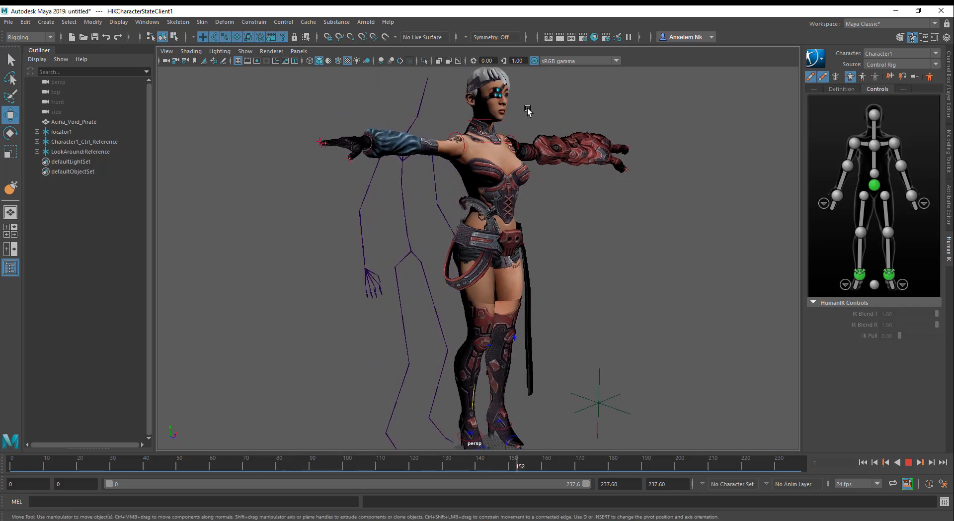
left_click(908, 463)
left_click(863, 462)
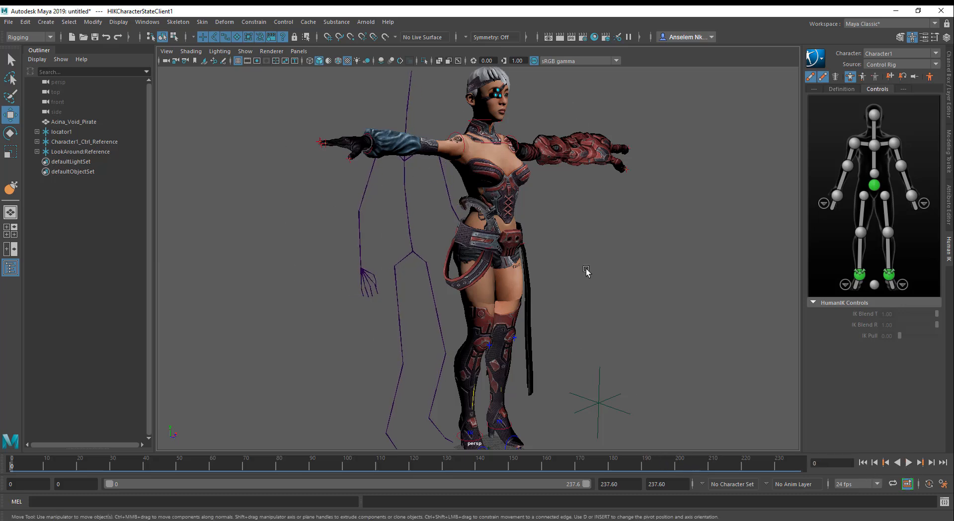
Set Character1's source back to LookAround1 and view the character beside the motion capture skeleton
left_click(895, 68)
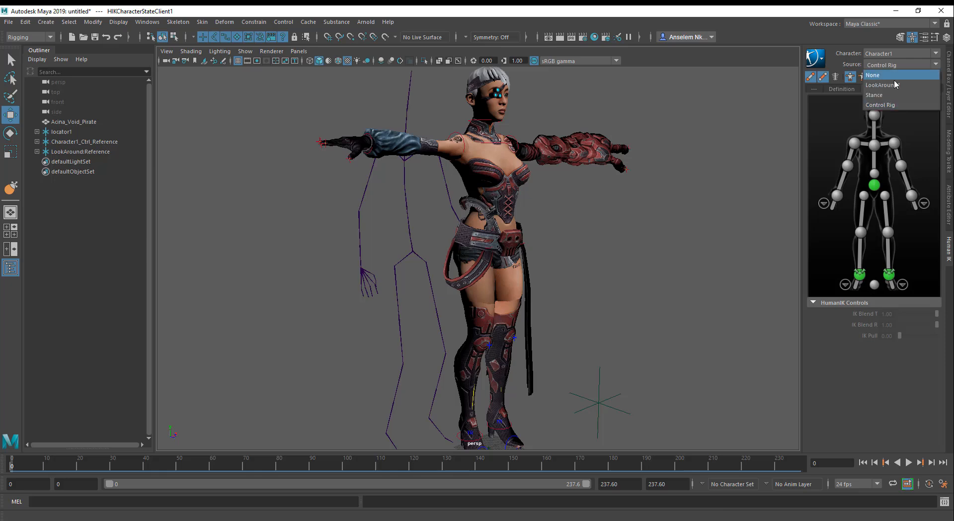
left_click(884, 86)
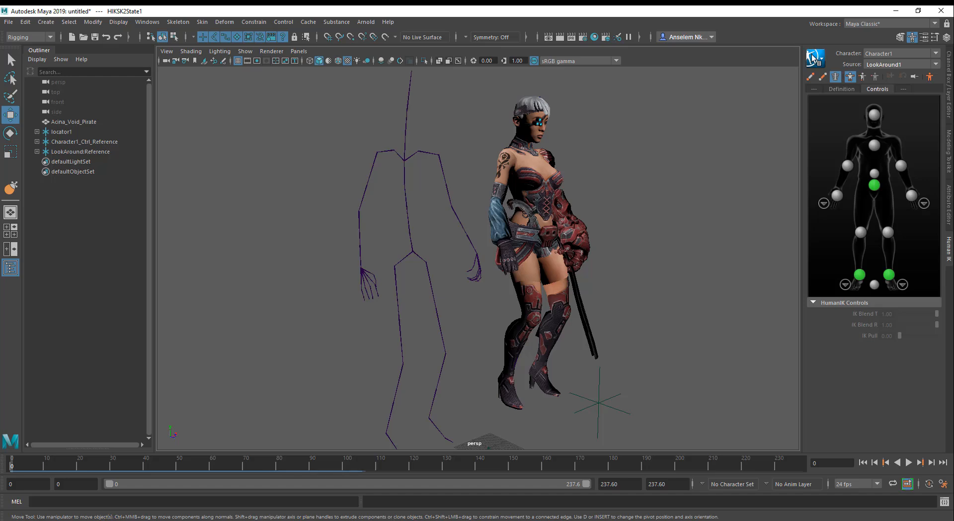
left_click_drag(649, 151, 544, 320, "alt")
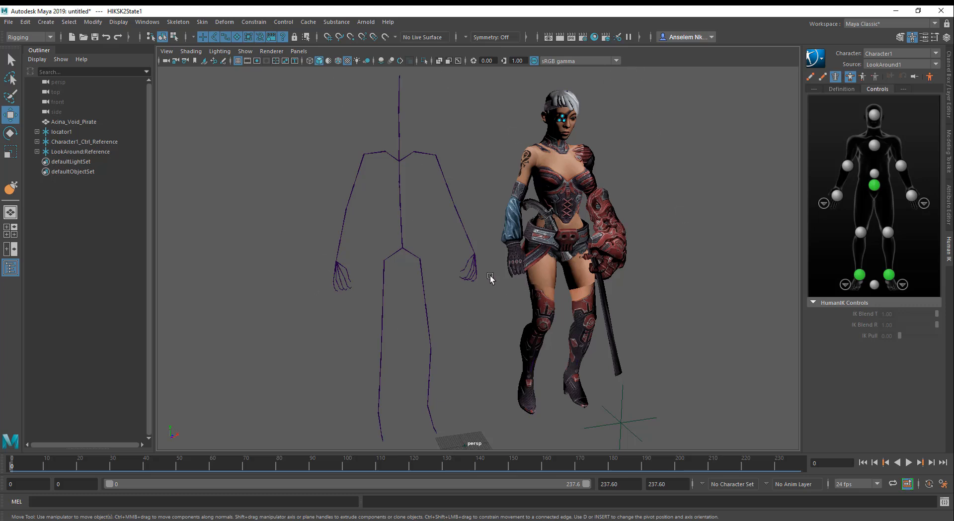
Bake the LookAround animation onto Character1's control rig
left_click(814, 60)
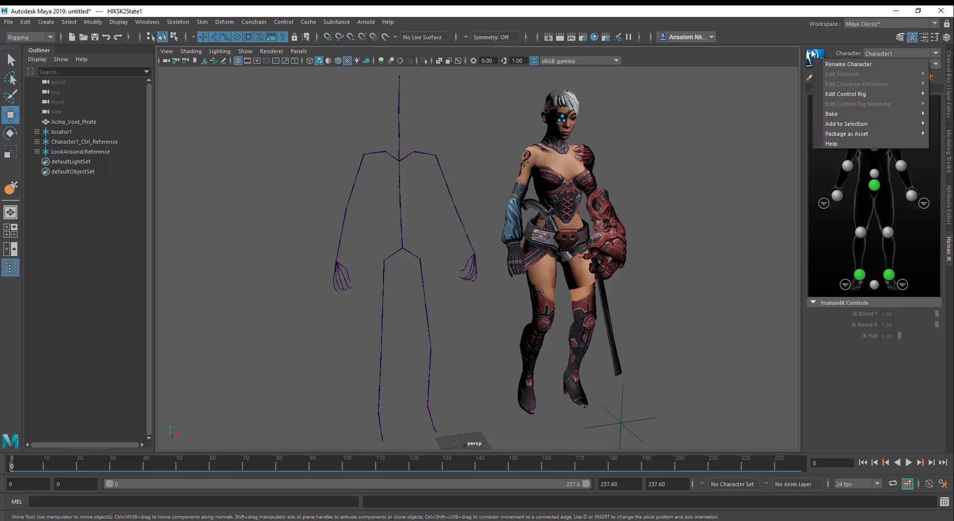
left_click(812, 55)
left_click(811, 34)
left_click(818, 58)
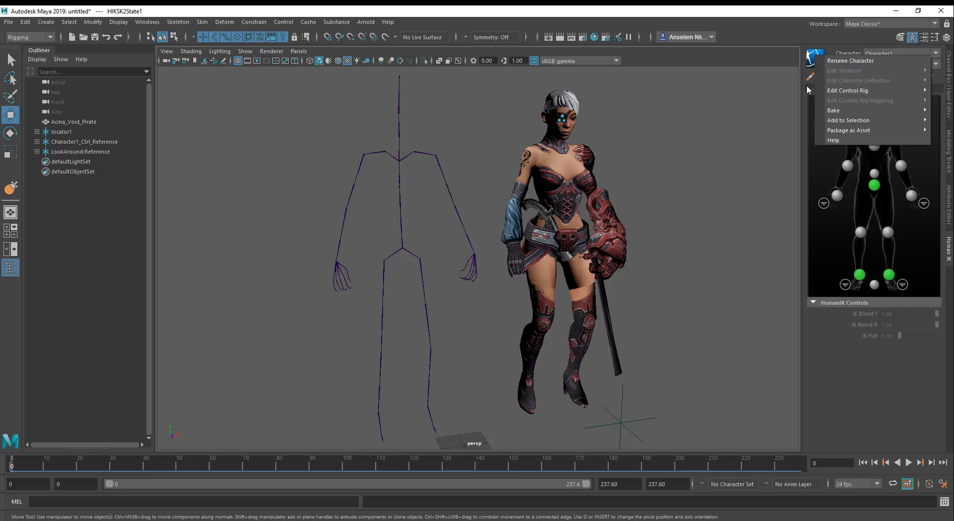
mouse_move(838, 112)
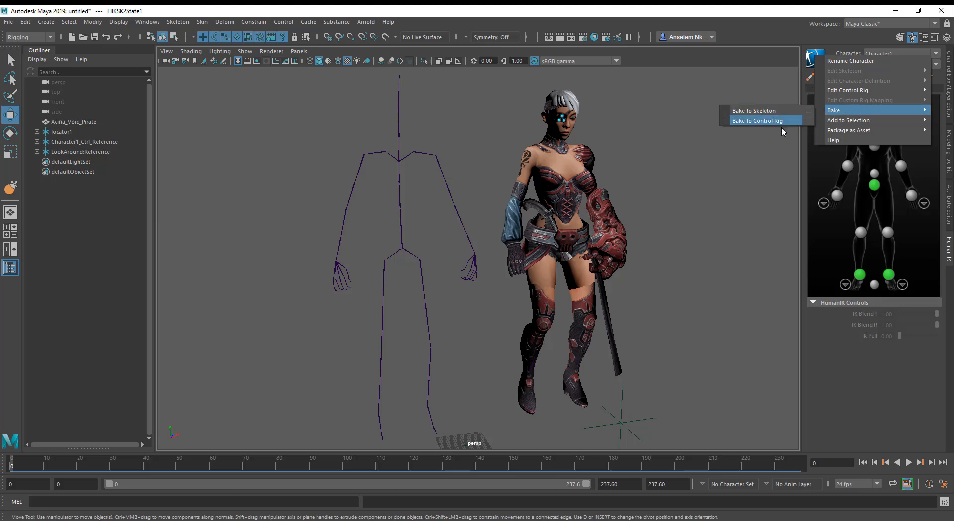
left_click(764, 122)
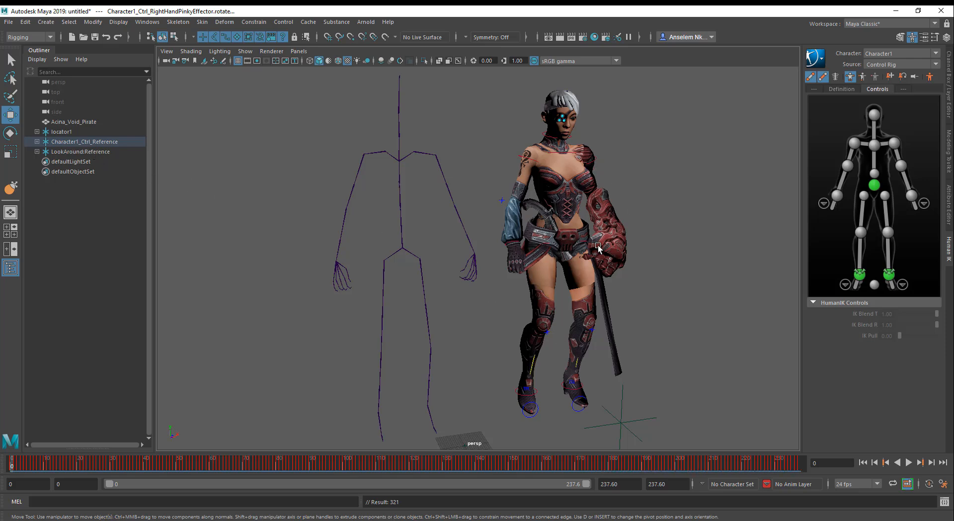
Delete the imported LookAround:Reference skeleton from the scene
left_click_drag(303, 142, 390, 331)
left_click(70, 152)
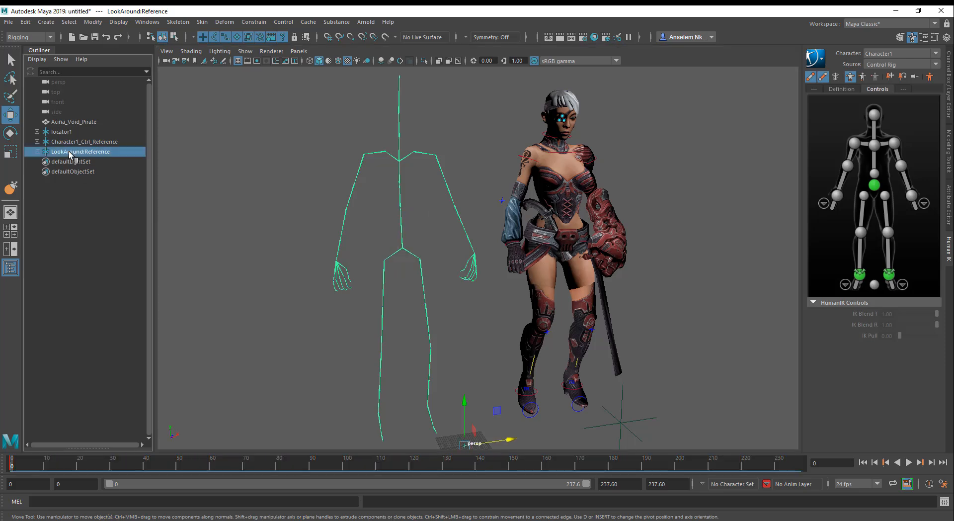
key("Delete")
left_click_drag(362, 283, 499, 341, "alt")
right_click_drag(499, 341, 425, 347, "alt")
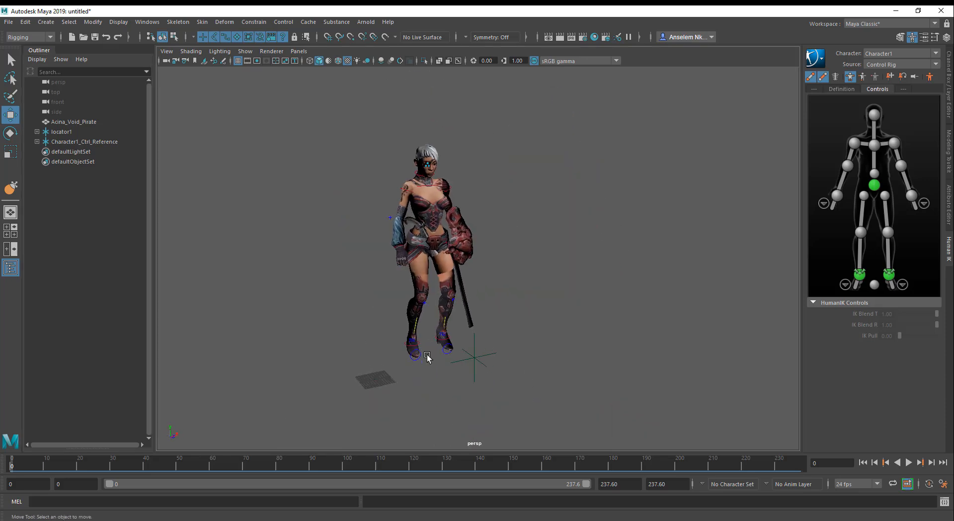
Scrub and play the timeline to check the character's baked animation, and return to the first frame
left_click_drag(27, 464, 305, 463)
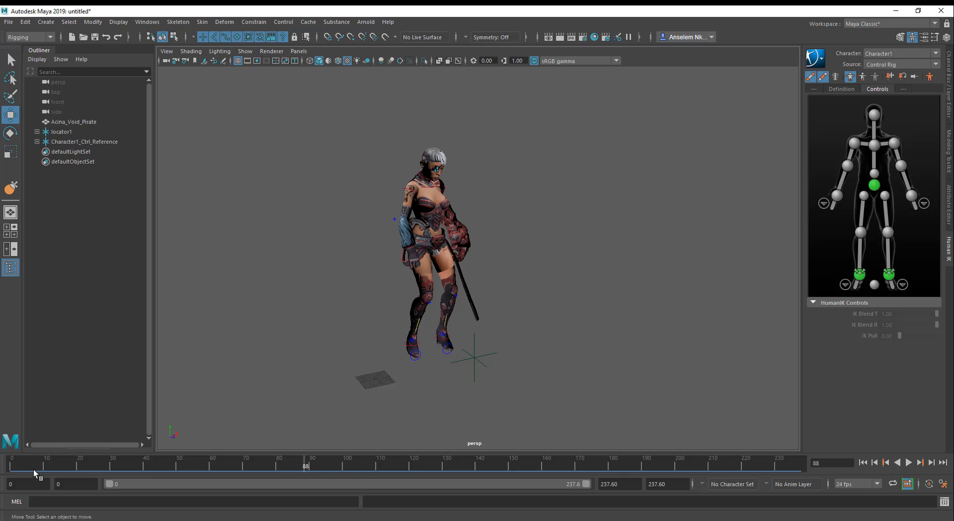
key("alt+v")
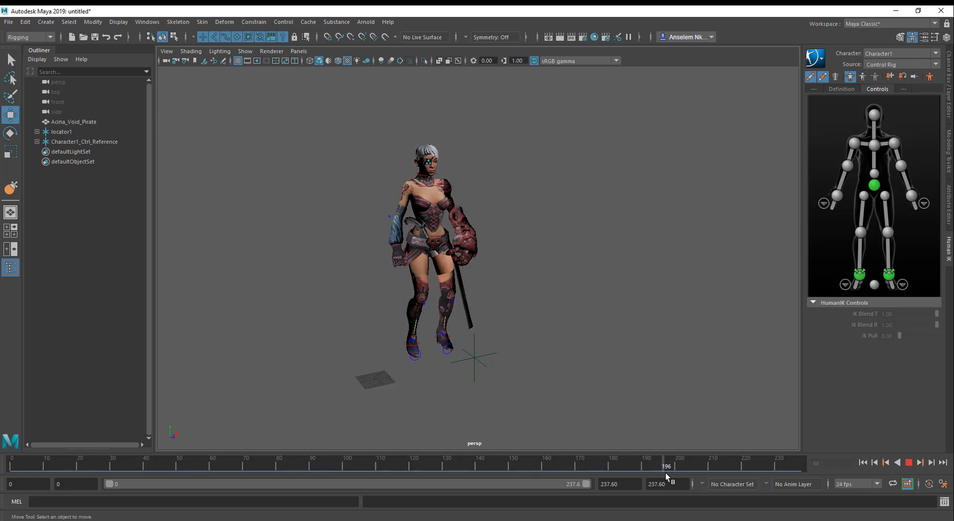
left_click_drag(666, 473, 0, 440)
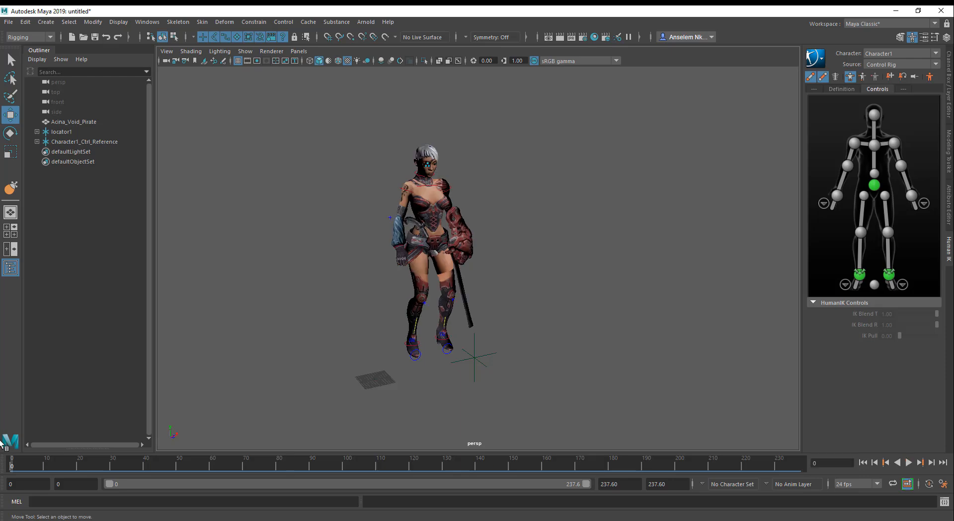
Select the Acina_Void_Pirate mesh with the character's face framed close up
middle_click_drag(417, 272, 384, 332, "alt")
right_click_drag(384, 331, 426, 356, "alt")
left_click_drag(405, 329, 398, 320, "alt")
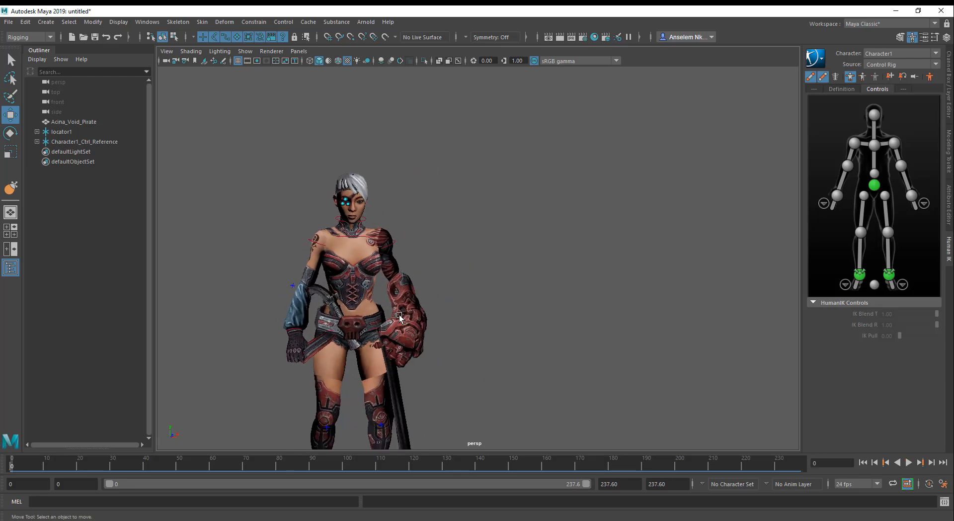
middle_click_drag(397, 318, 460, 363, "alt")
right_click_drag(297, 238, 388, 326, "alt")
middle_click_drag(388, 326, 424, 333, "alt")
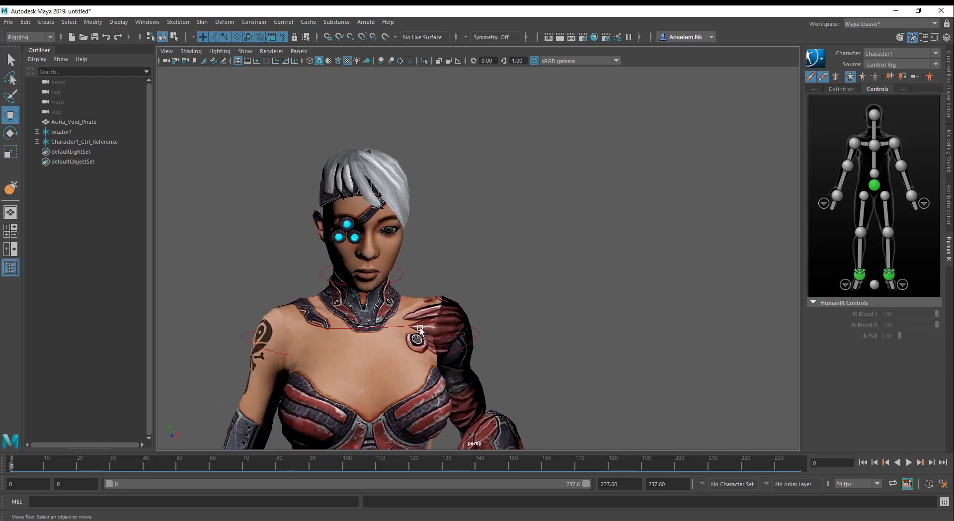
left_click(396, 247)
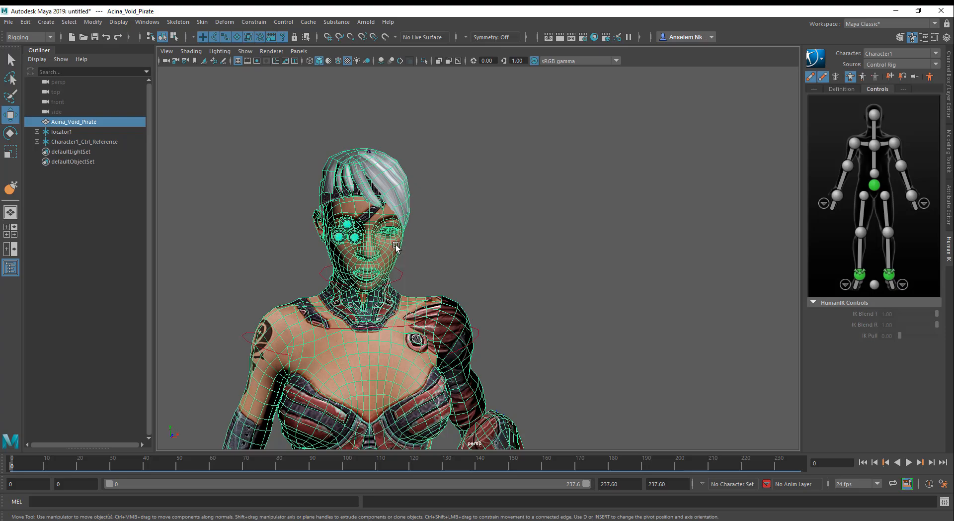
scroll(396, 247, "up", 10)
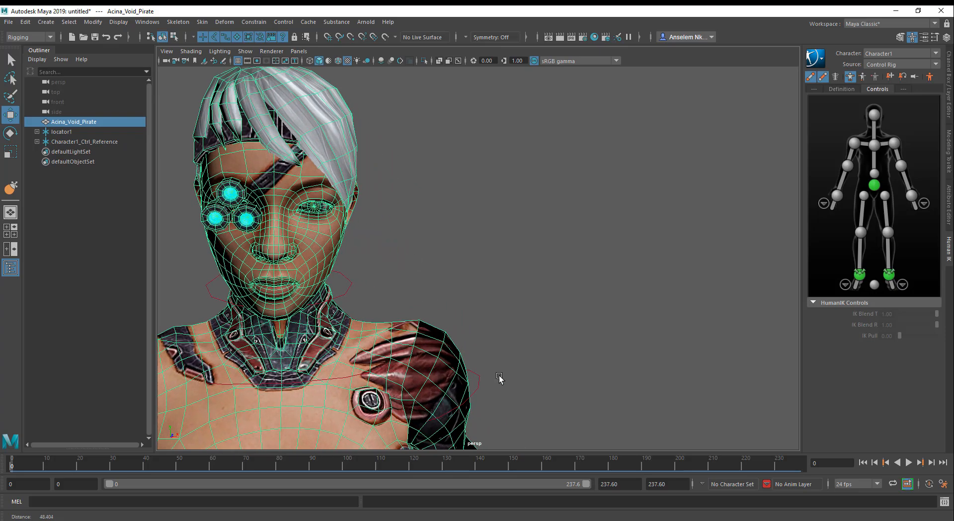
scroll(403, 280, "up", 4)
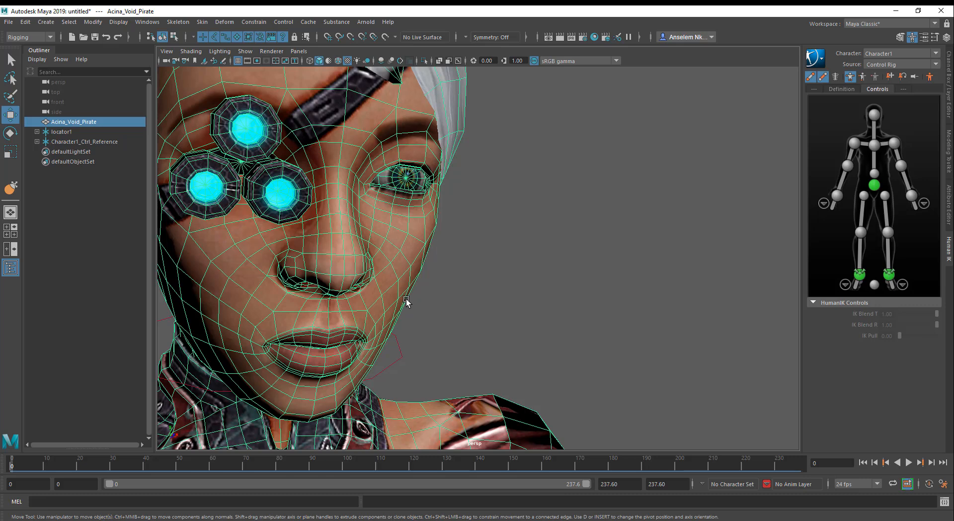
left_click_drag(332, 302, 346, 317, "alt")
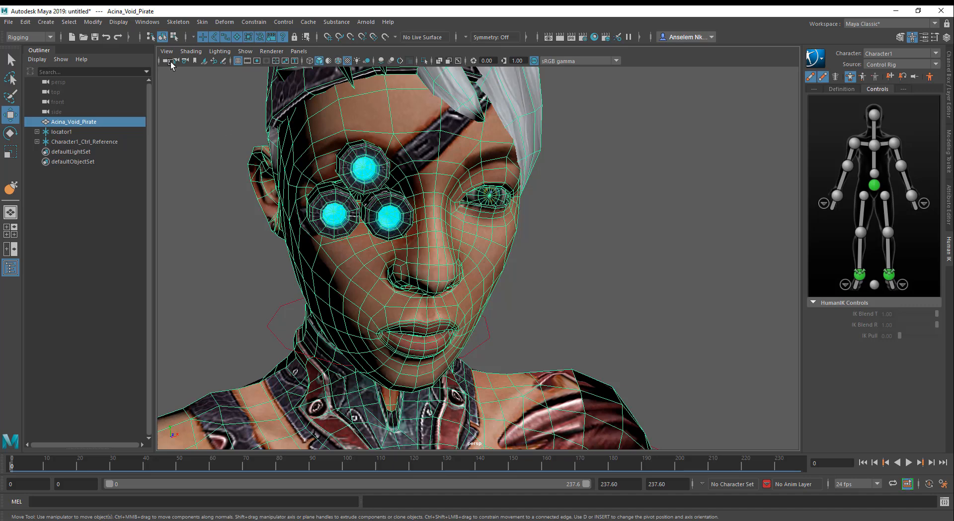
Open the Shape Editor and create a blend shape deformer for the selected Acina_Void_Pirate mesh
left_click(144, 23)
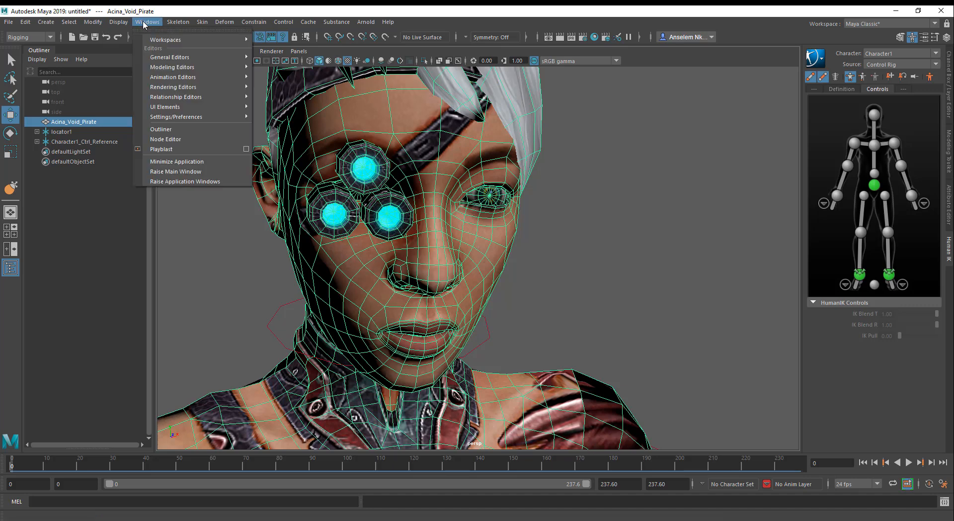
mouse_move(181, 66)
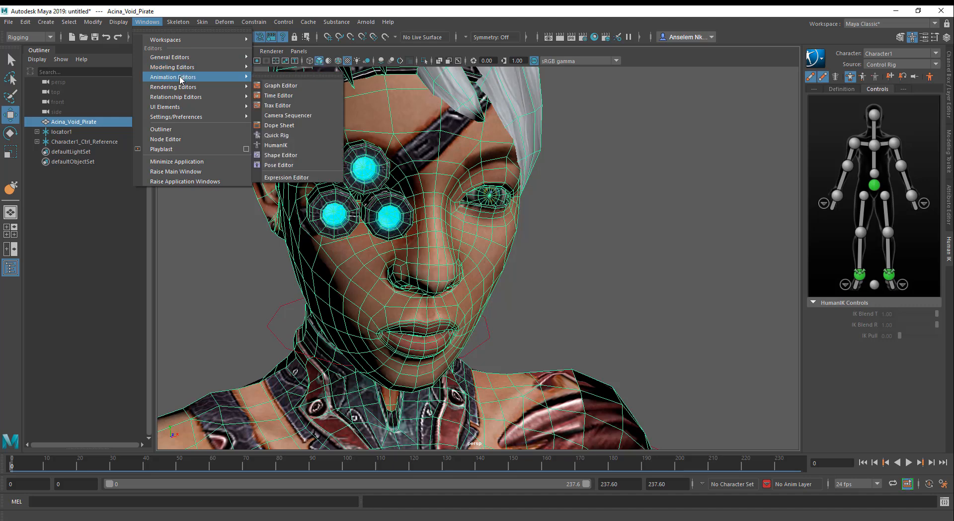
left_click(281, 156)
left_click_drag(445, 260, 401, 271, "alt")
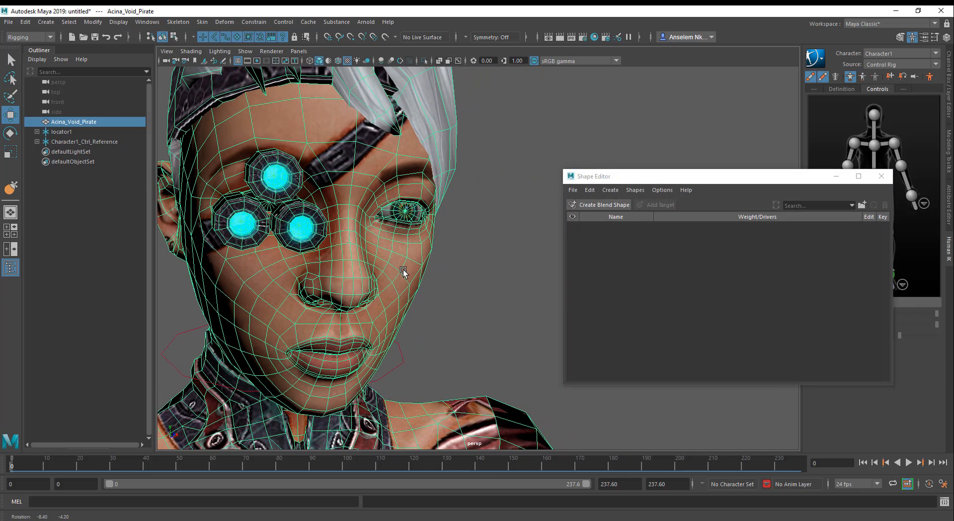
left_click(590, 204)
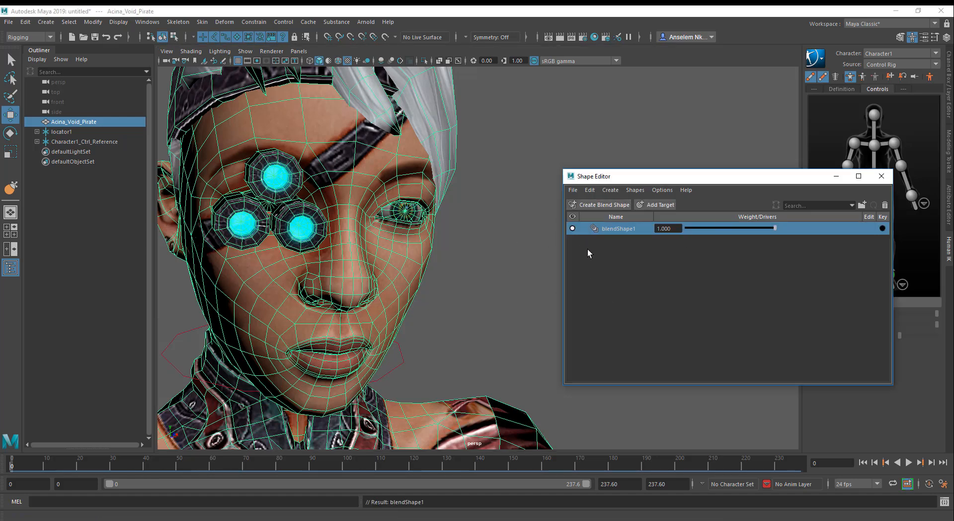
Add an editable target to the blendShape1 deformer
left_click_drag(449, 286, 690, 289, "alt")
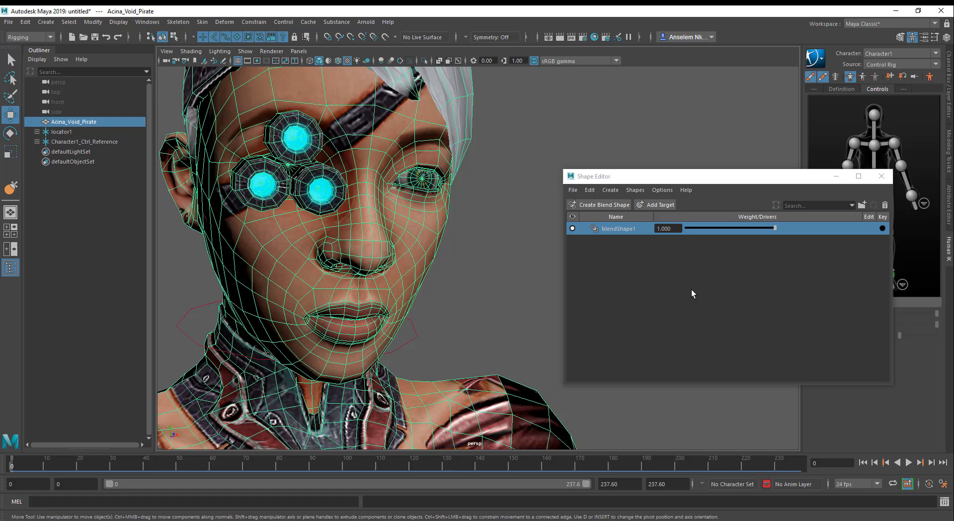
right_click(618, 230)
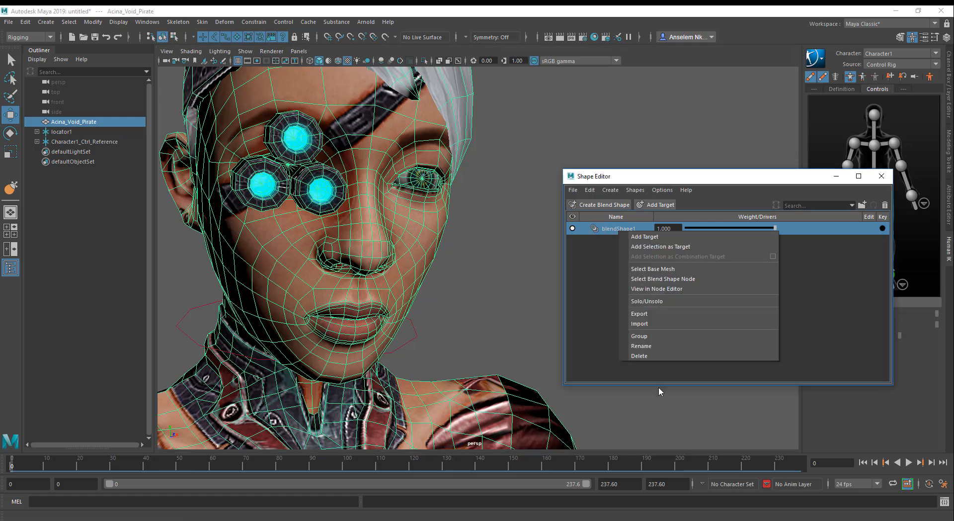
left_click(591, 290)
left_click(624, 227)
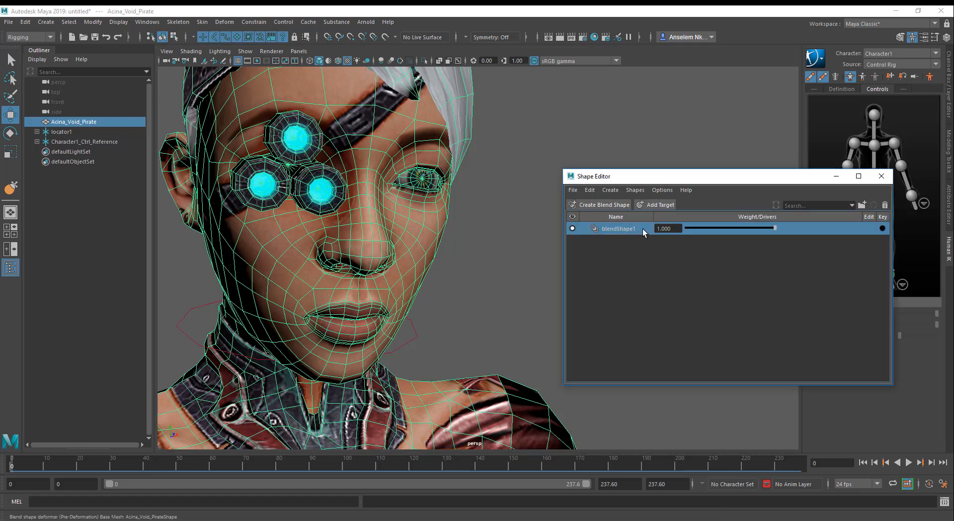
left_click(663, 204)
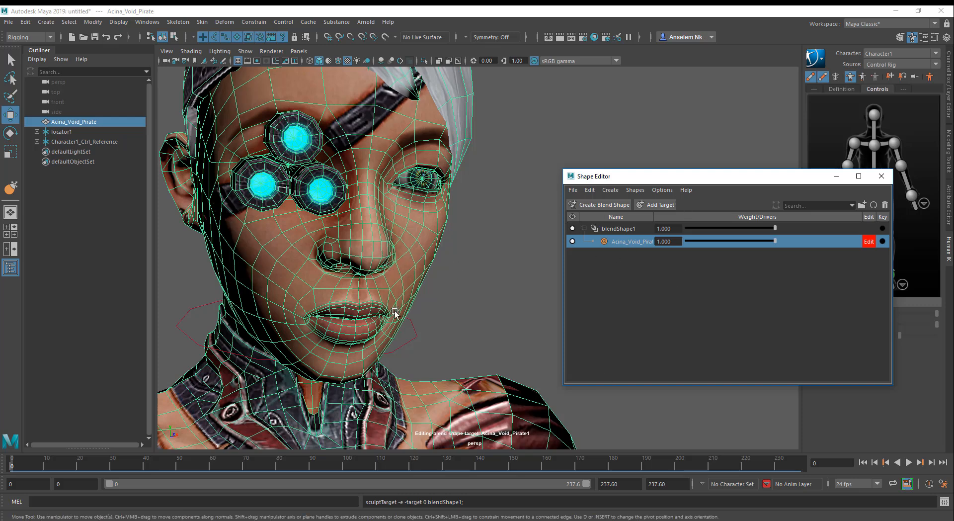
Try Object X symmetry in vertex mode while selecting the vertex at the corner of the mouth
left_click_drag(395, 314, 441, 320, "alt")
middle_click_drag(441, 319, 330, 313, "alt")
right_click_drag(330, 313, 372, 341, "alt")
left_click_drag(373, 341, 518, 289, "alt")
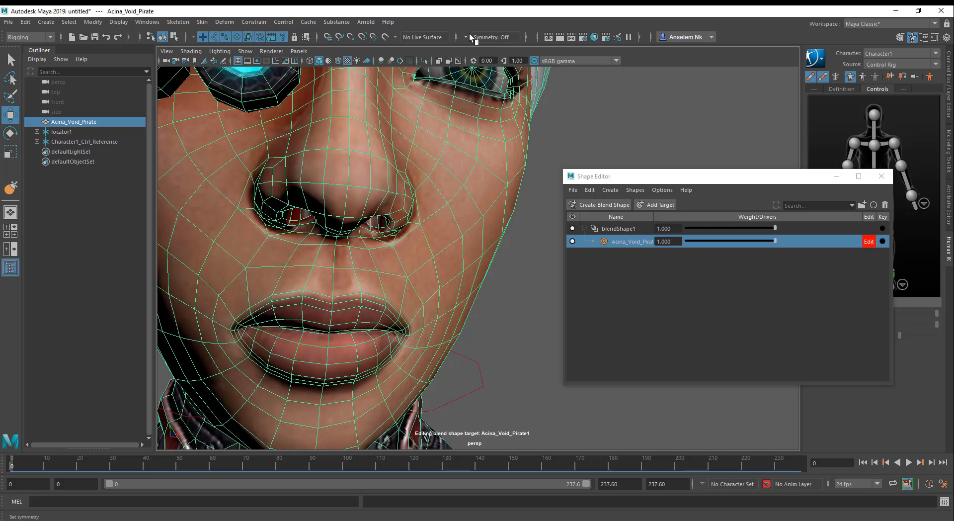
mouse_move(373, 258)
right_mouse_down()
mouse_move(373, 278)
mouse_move(343, 273)
mouse_move(326, 245)
mouse_move(391, 285)
mouse_move(400, 274)
mouse_move(352, 240)
mouse_move(333, 260)
right_mouse_up()
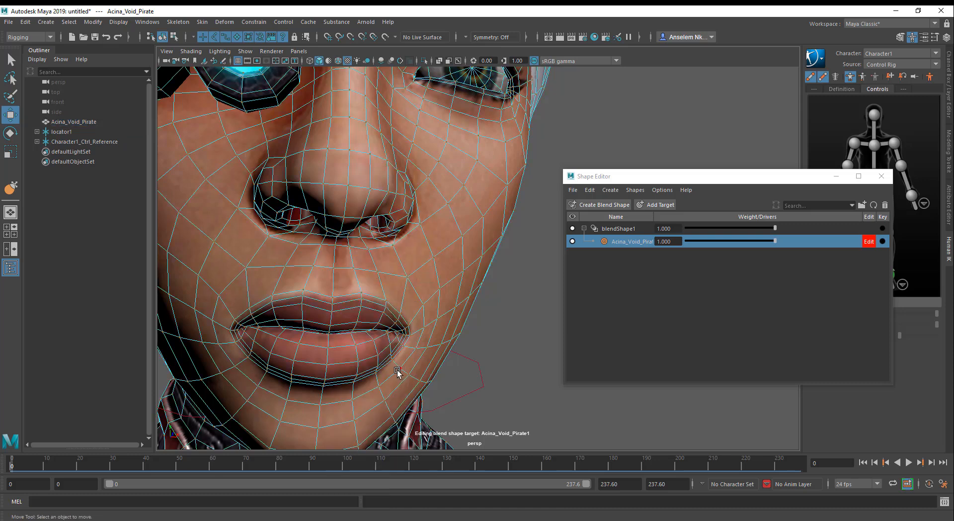
left_click(408, 333)
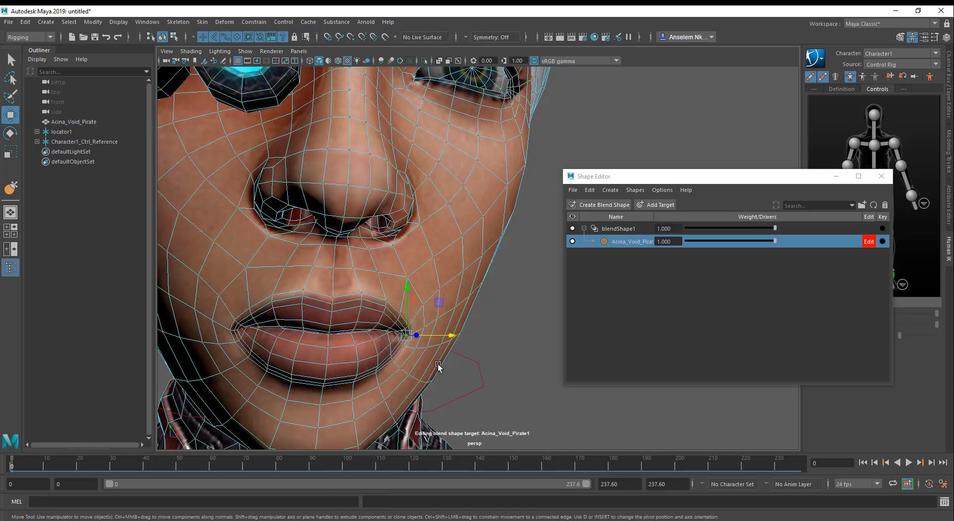
left_click(401, 309)
left_click_drag(402, 310, 384, 249)
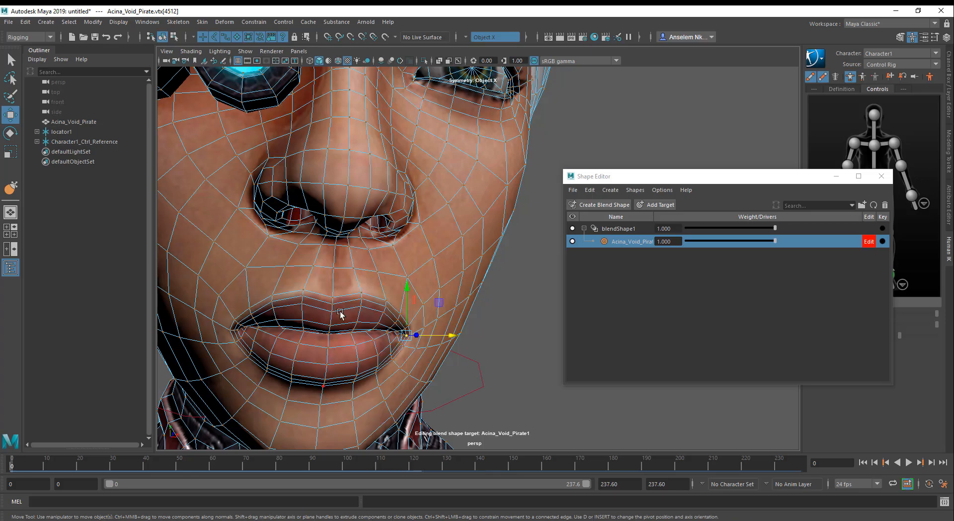
scroll(341, 317, "down", 10)
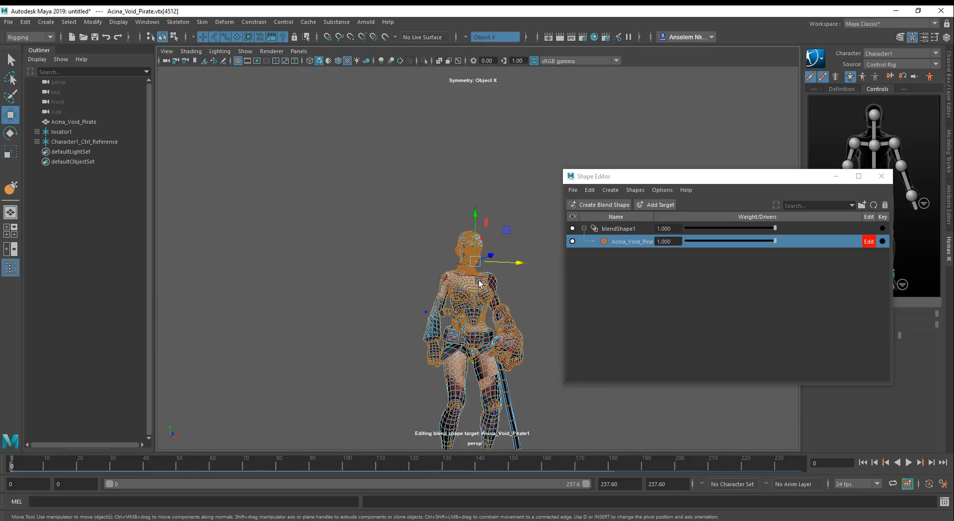
scroll(477, 283, "up", 10)
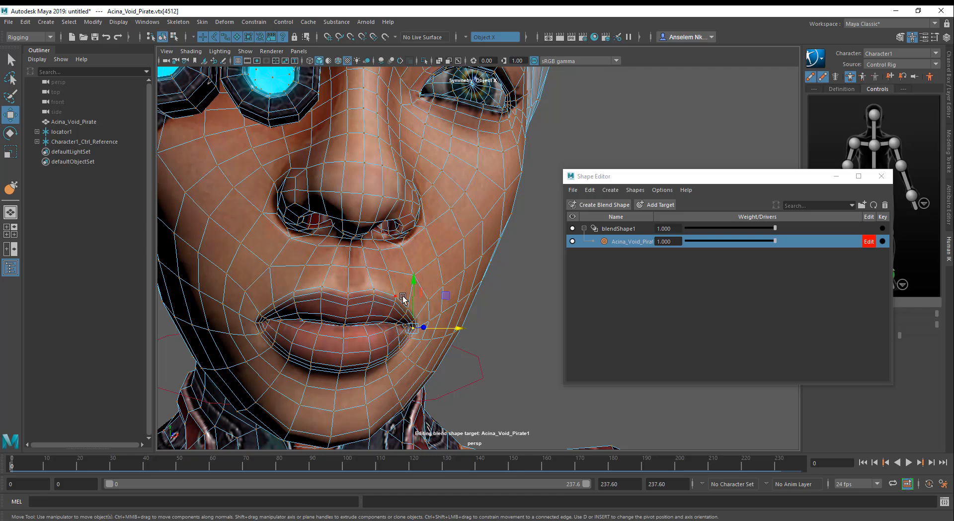
Return to object mode and set topology symmetry on the mesh, using the centre edge between the nose and upper lip
right_click_drag(404, 313, 449, 243)
left_click(424, 289)
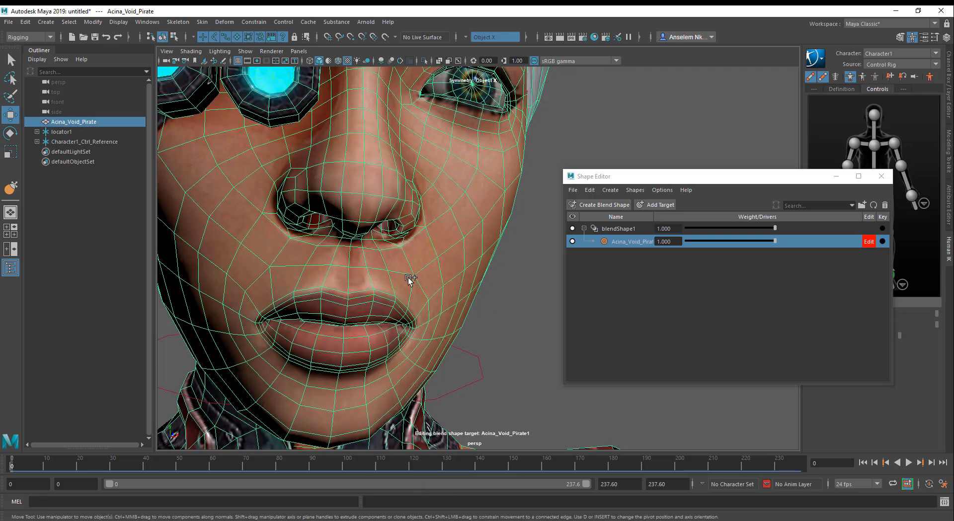
right_click_drag(409, 276, 416, 234, "ctrl+shift")
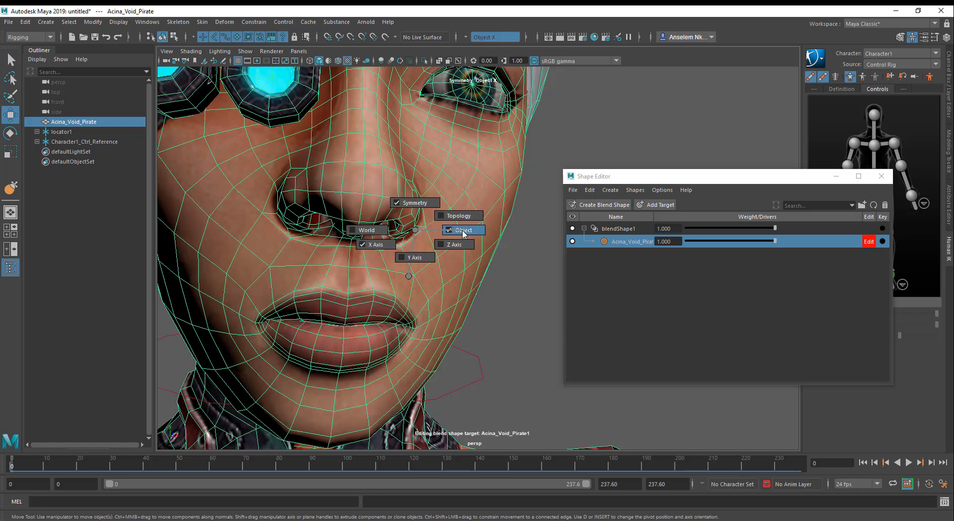
right_click_drag(436, 237, 467, 216, "ctrl+shift")
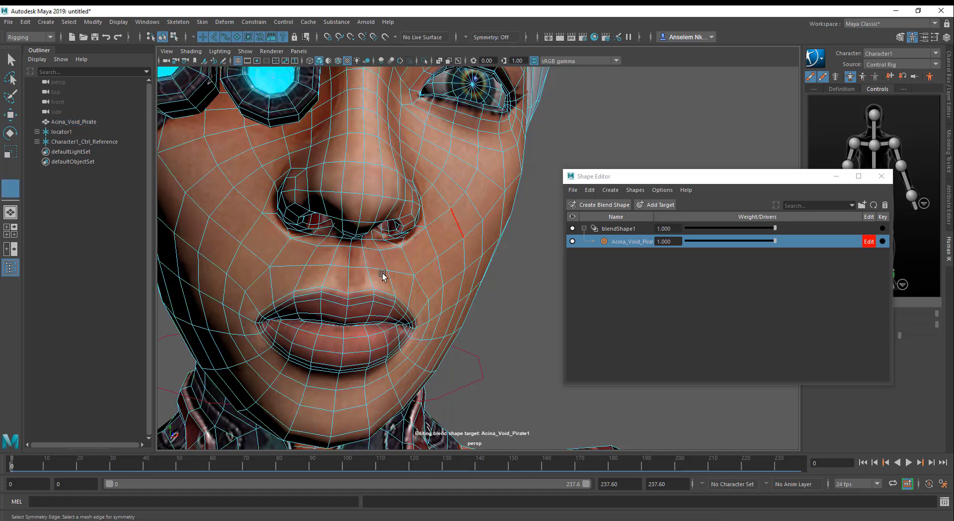
left_click(347, 282)
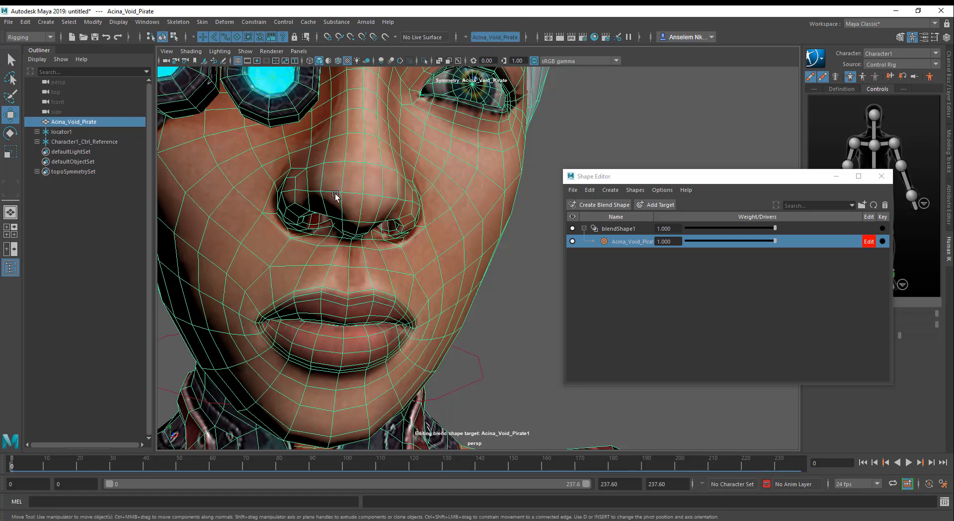
Switch the mesh to vertex mode and select the mirrored pair of vertices at the corners of the mouth
right_click(414, 258)
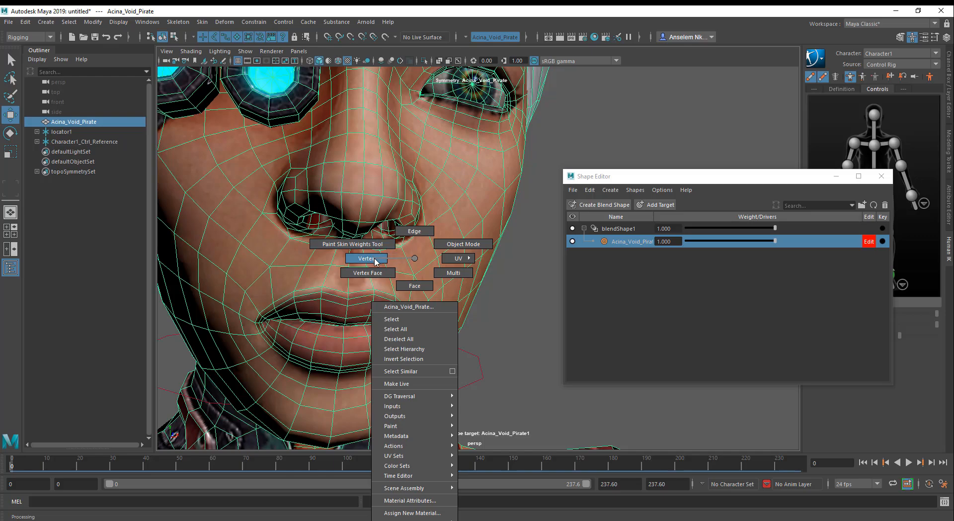
left_click(367, 258)
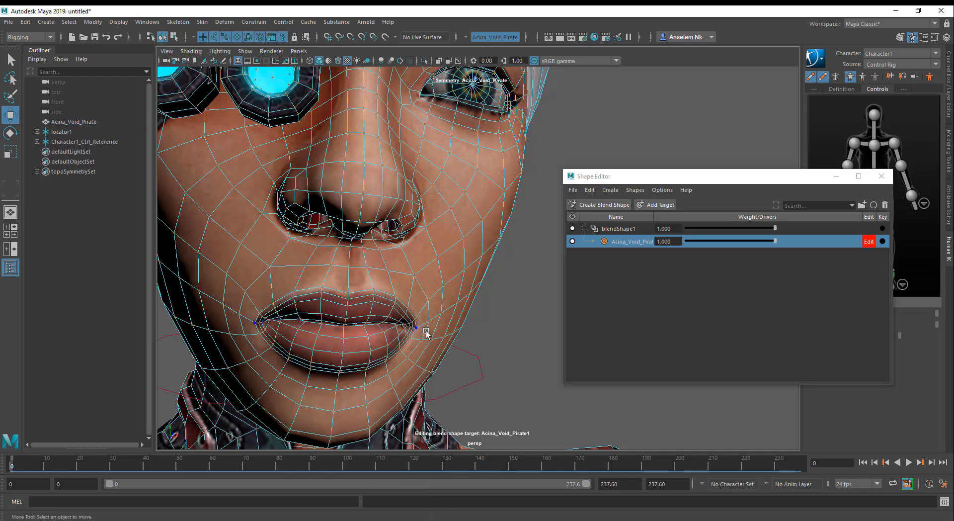
left_click_drag(425, 330, 290, 241, "alt")
right_click_drag(290, 241, 459, 372, "alt")
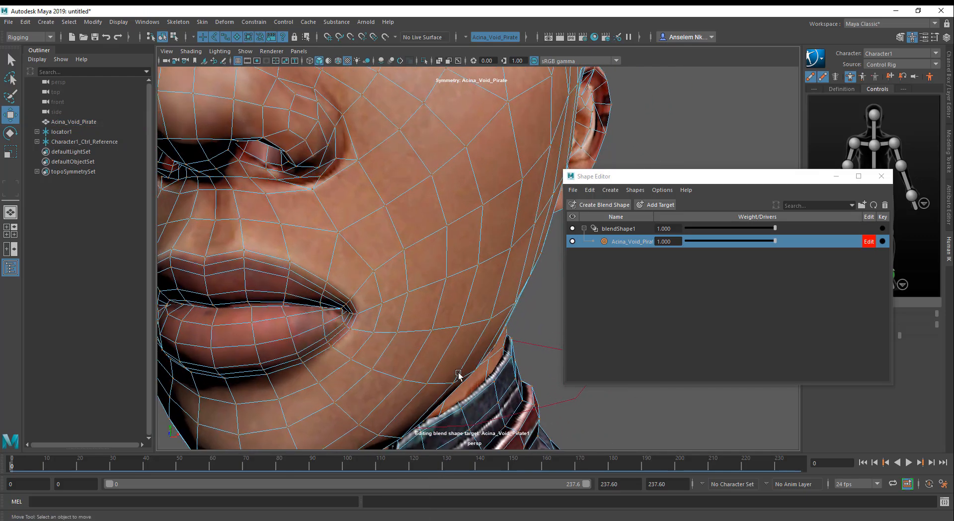
left_click(360, 314)
left_click_drag(302, 313, 351, 330, "alt")
right_click_drag(351, 329, 278, 263, "alt")
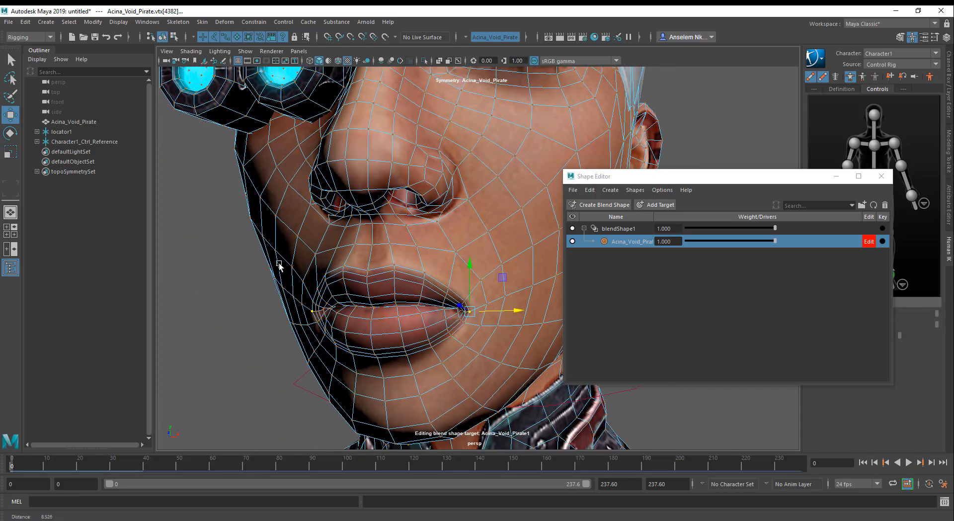
Enable soft selection on the mouth corner vertices and shrink the falloff to the area right around the corners
left_click_drag(279, 264, 294, 315, "alt")
right_click_drag(294, 315, 465, 325, "alt")
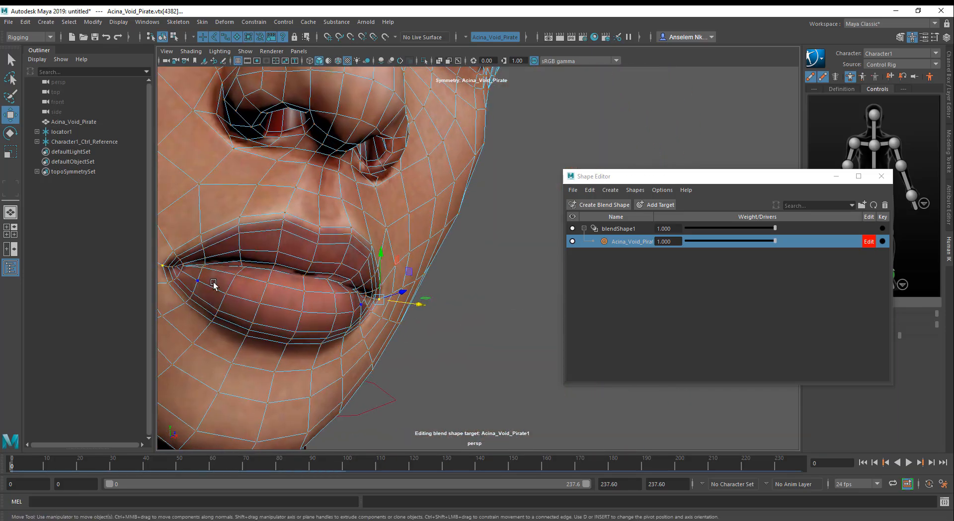
left_click_drag(213, 282, 278, 318, "alt")
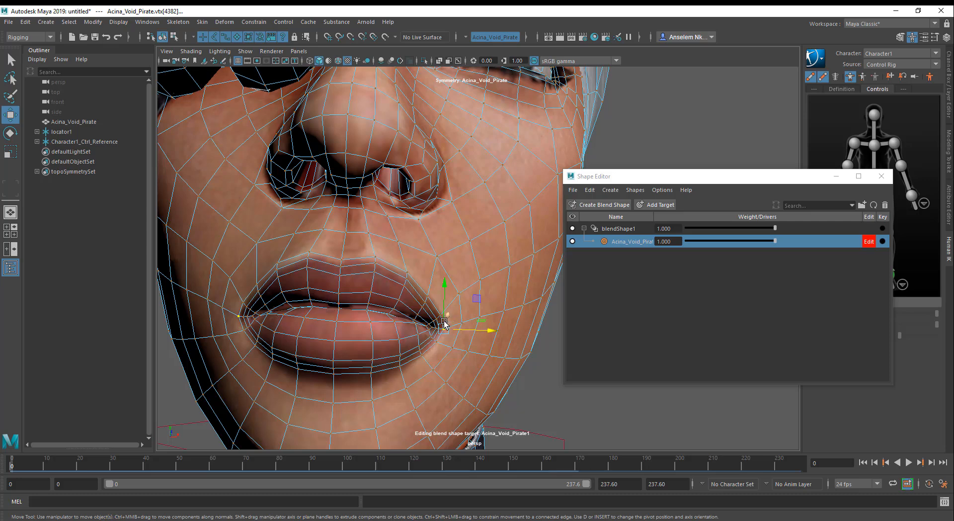
key("b")
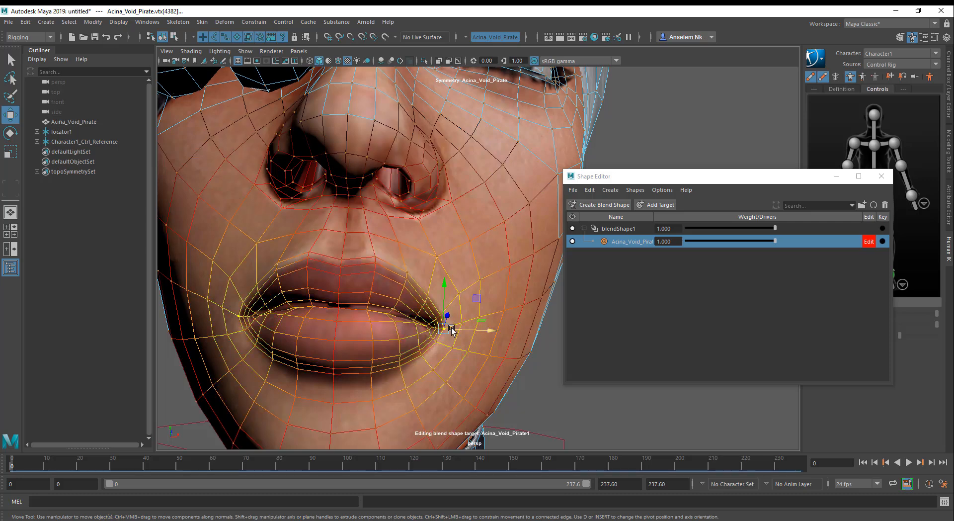
left_click_drag(452, 326, 612, 460)
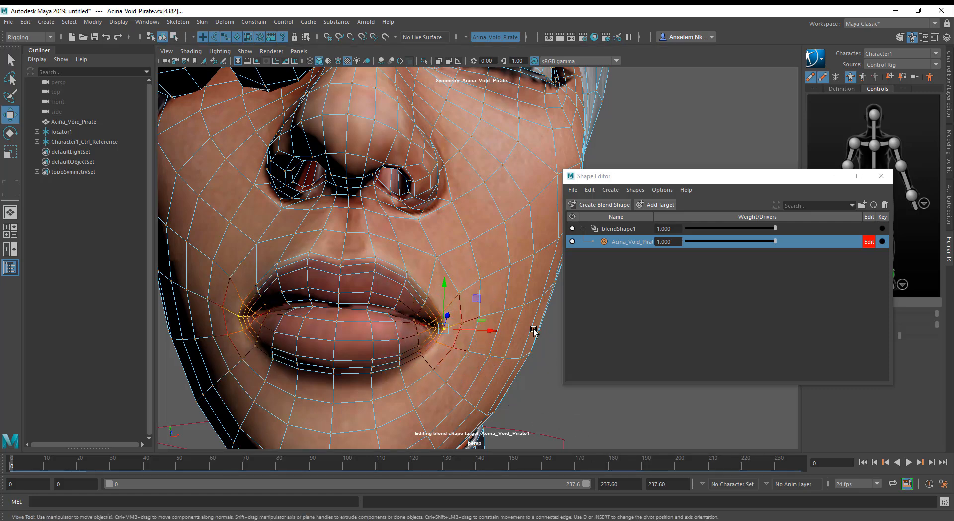
Pull the mouth corner vertices down and widen the soft selection falloff so the surrounding lips and cheeks follow
left_click_drag(445, 284, 446, 291)
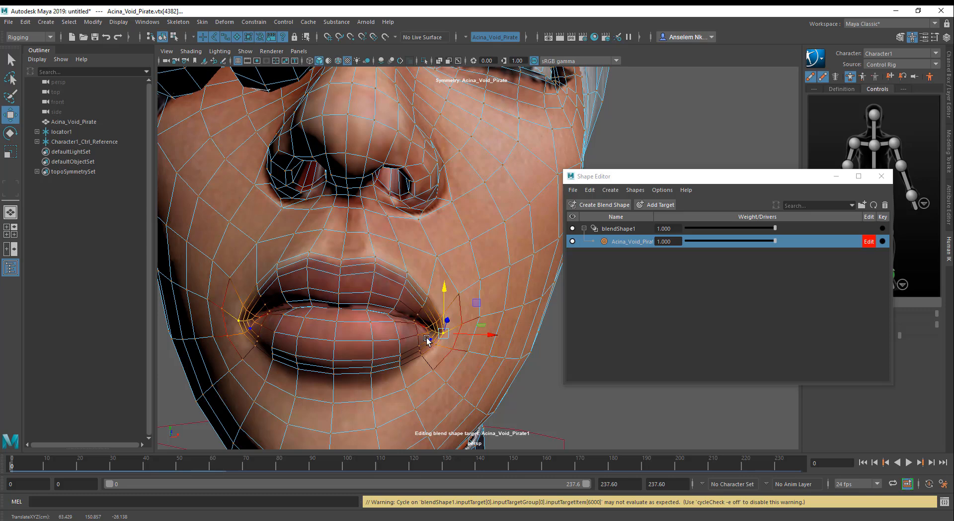
left_click_drag(427, 339, 559, 378)
left_click_drag(492, 337, 281, 332)
left_click_drag(349, 256, 349, 281)
right_click_drag(350, 282, 232, 245, "alt")
left_click_drag(232, 245, 334, 283, "alt")
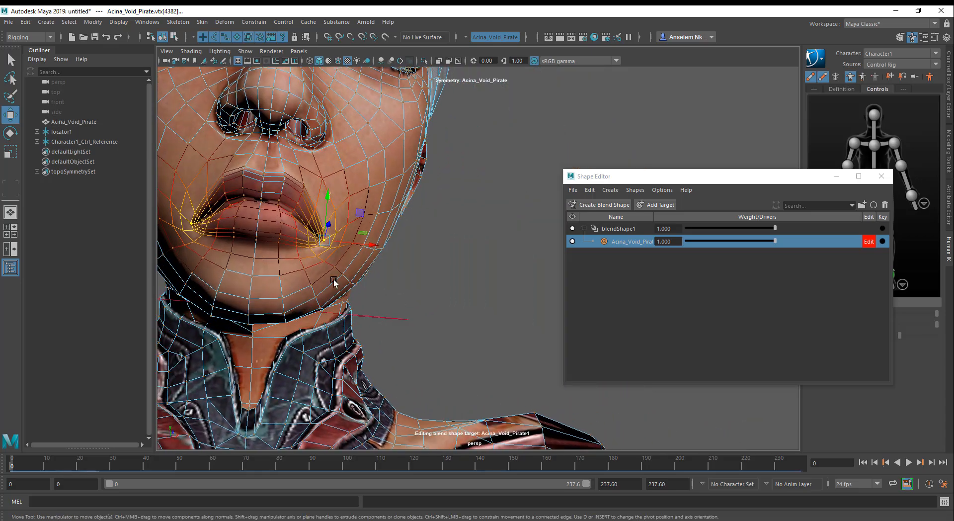
Select the mirrored vertices along the outer upper lip border with a small falloff and move them slightly down
middle_click_drag(258, 228, 326, 320, "alt")
right_click_drag(326, 320, 364, 347, "alt")
middle_click_drag(364, 347, 383, 323, "alt")
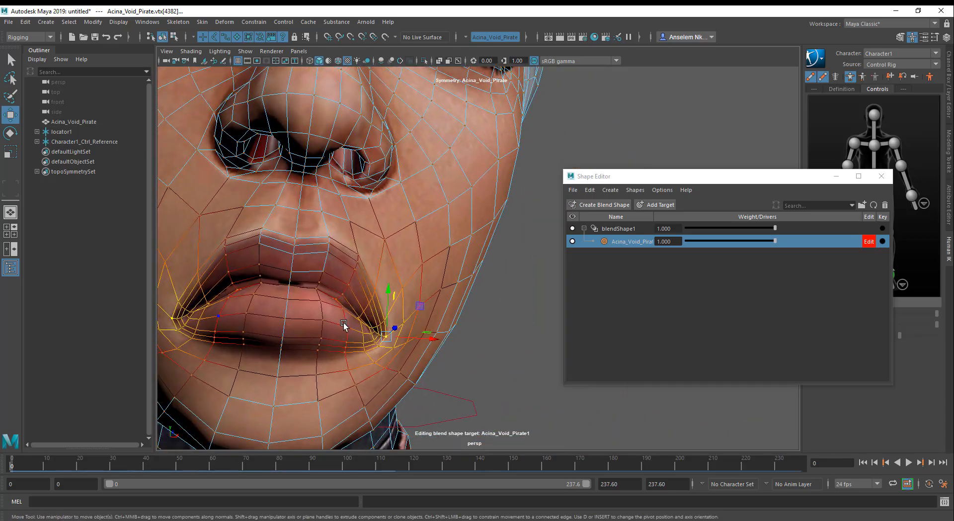
mouse_move(372, 327)
left_mouse_down()
mouse_move(456, 363)
mouse_move(371, 314)
left_mouse_up()
left_click(363, 311)
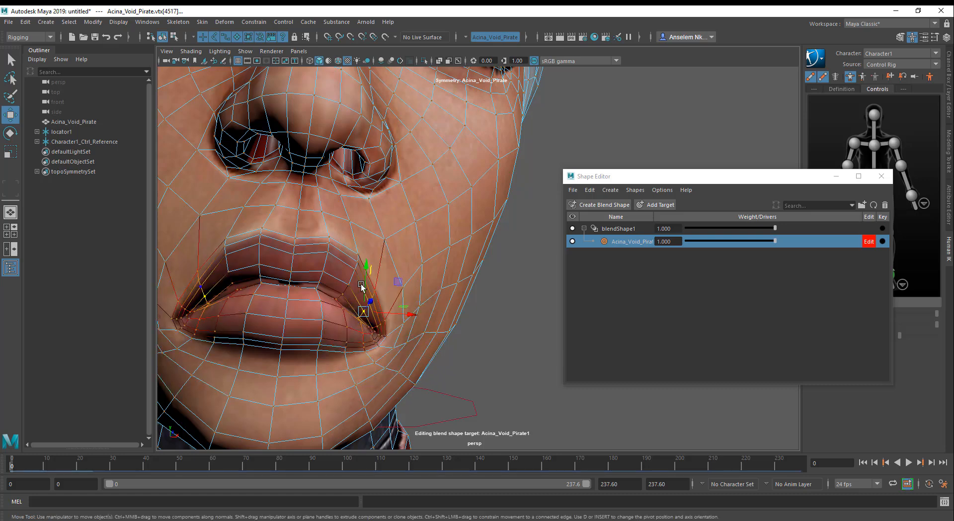
left_click_drag(362, 255, 404, 289)
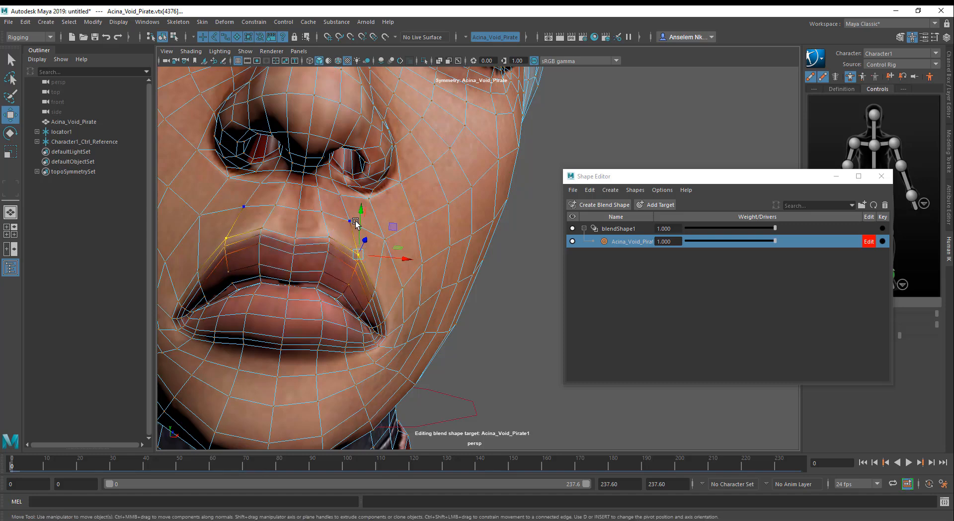
middle_click_drag(361, 211, 359, 221)
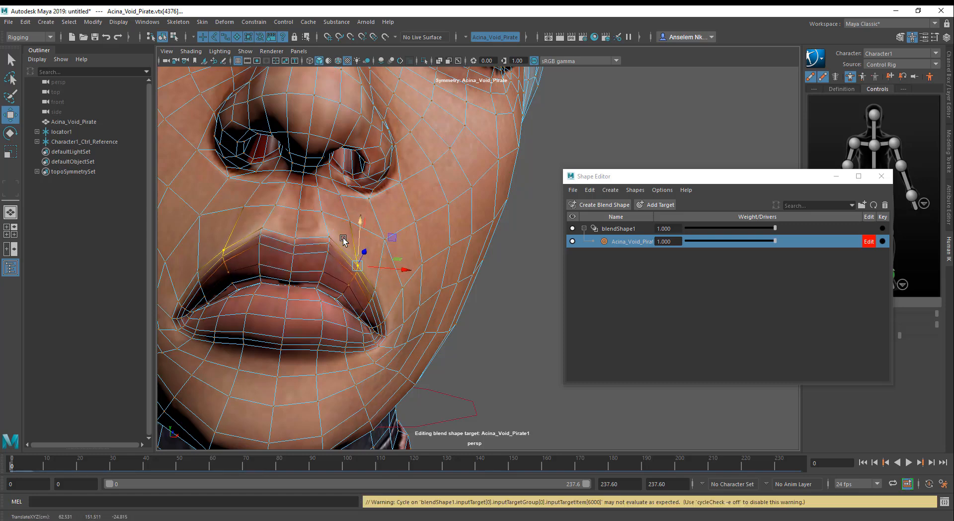
Check the frowning lips from both sides of the face and return the mesh to object mode
right_click_drag(373, 289, 308, 234, "alt")
left_click_drag(308, 234, 336, 253, "alt")
right_click_drag(337, 252, 368, 305, "alt")
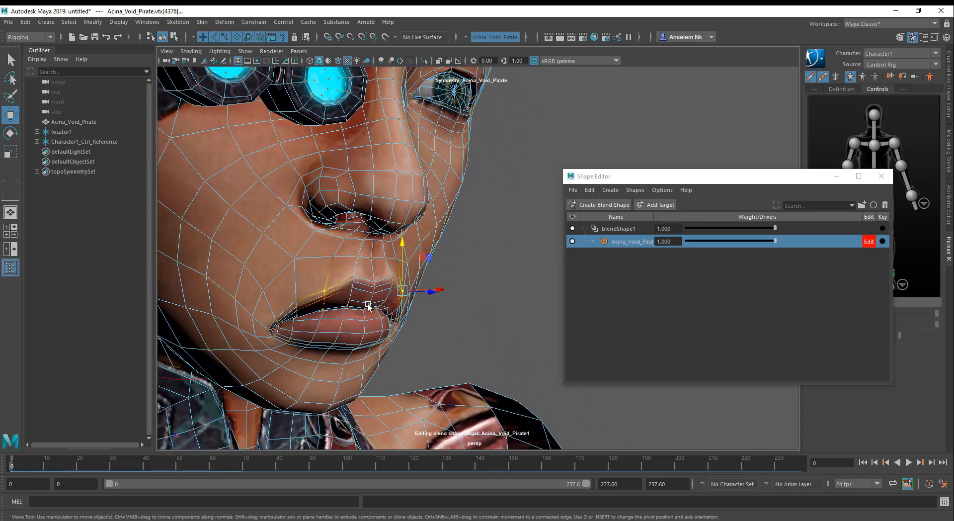
left_click_drag(368, 305, 299, 277, "alt")
right_click_drag(298, 277, 344, 330, "alt")
left_click_drag(345, 330, 264, 285, "alt")
middle_click_drag(264, 285, 316, 298, "alt")
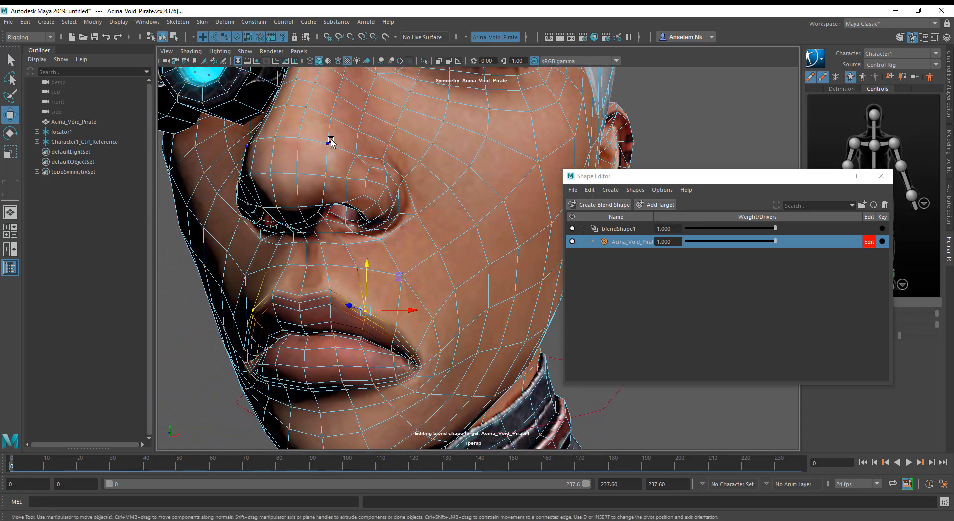
right_click_drag(332, 140, 389, 128)
right_click_drag(409, 258, 355, 240, "alt")
left_click_drag(355, 241, 350, 260, "alt")
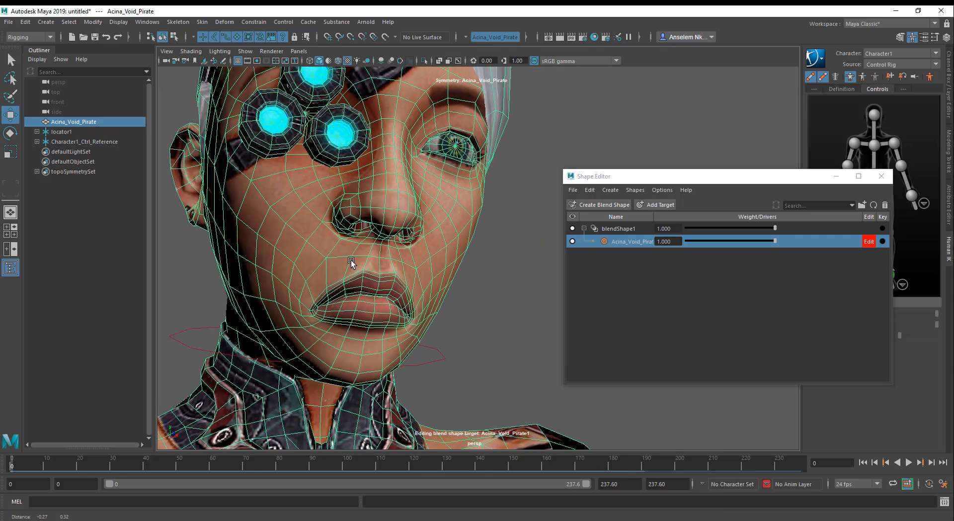
Rename the sculpted blend shape target to Sad
right_click(637, 242)
left_click(660, 418)
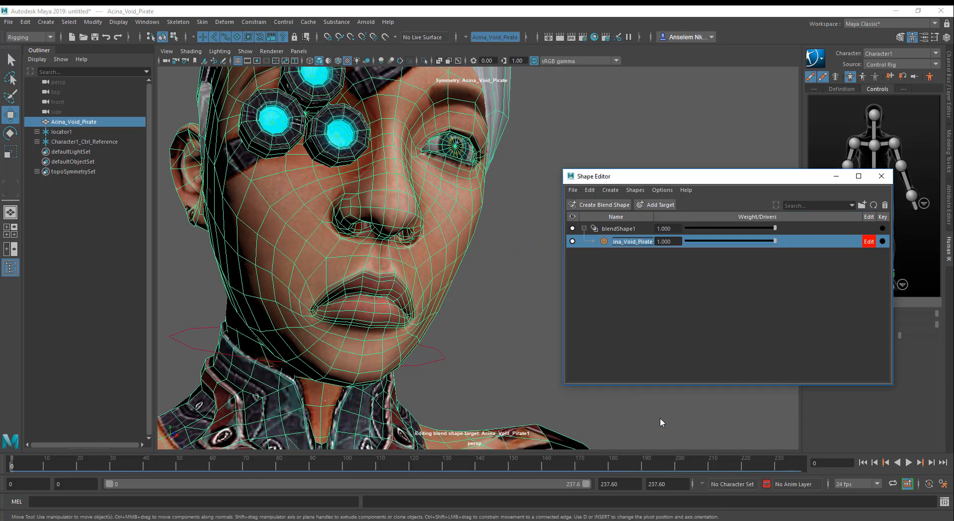
type("Sad")
left_click(600, 268)
Turn off editing for the Sad target and set its weight to 0.000
left_click_drag(420, 324, 380, 312, "alt")
scroll(403, 329, "up", 3)
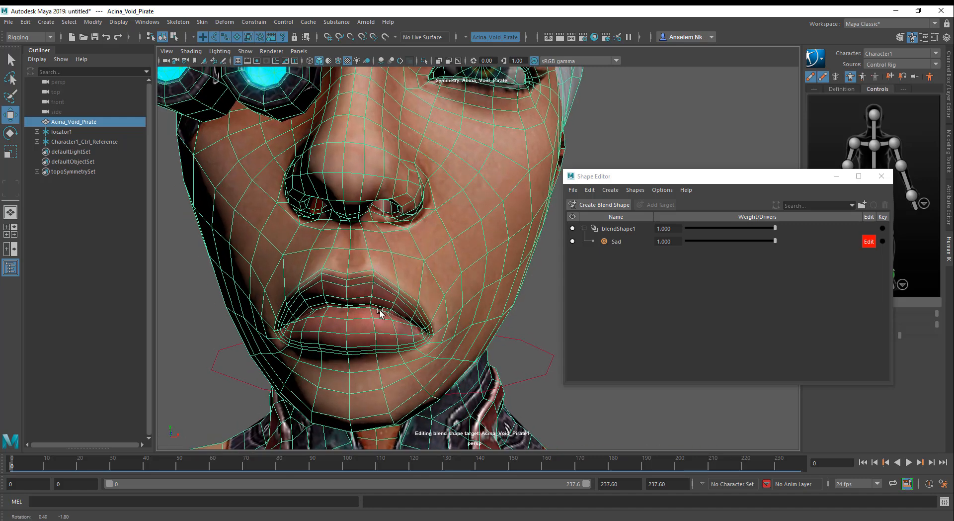
left_click(872, 239)
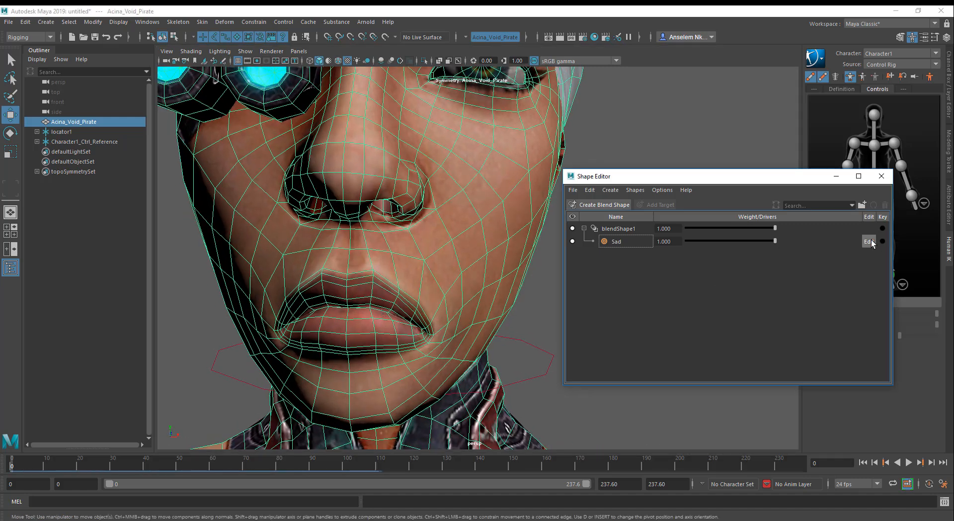
left_click_drag(775, 241, 798, 247)
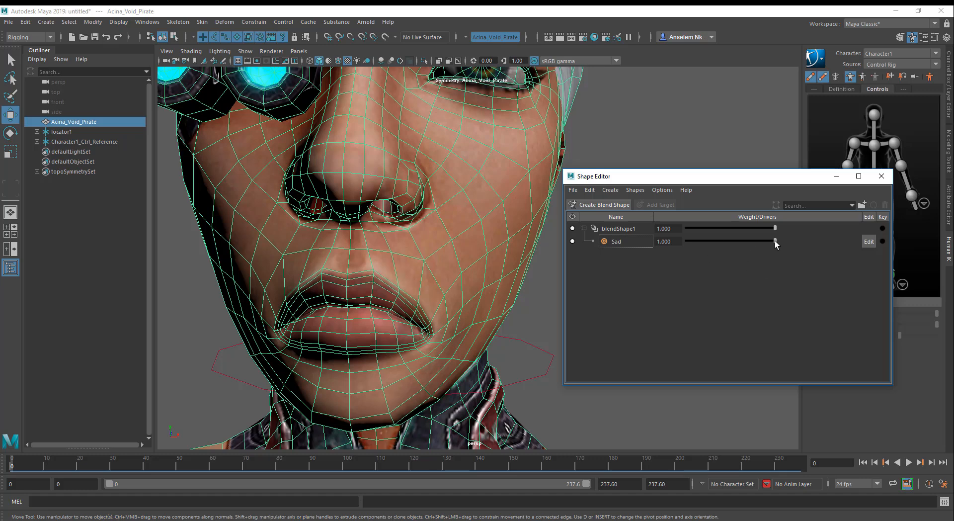
left_click_drag(774, 240, 653, 252)
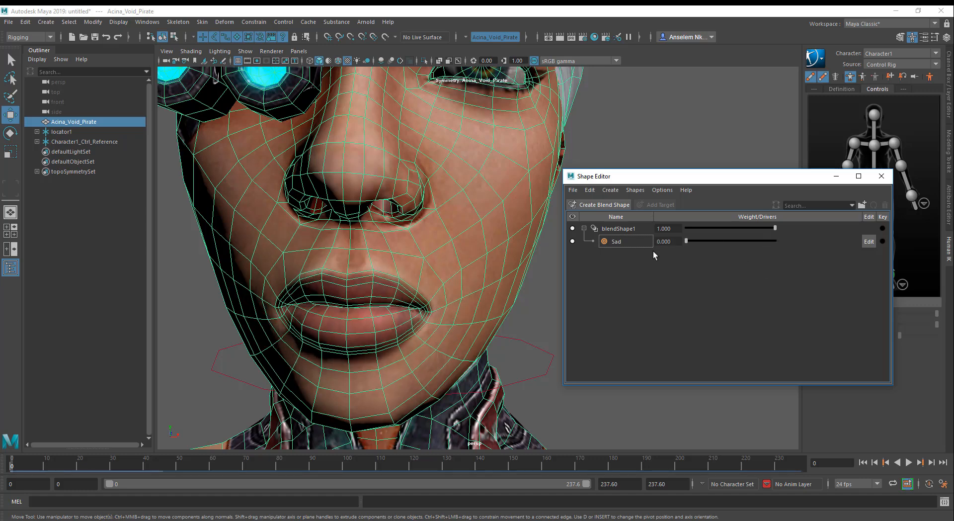
Add a second target to blendShape1 for a new mouth expression
left_click(623, 231)
left_click(656, 204)
middle_click_drag(464, 267, 286, 394, "alt")
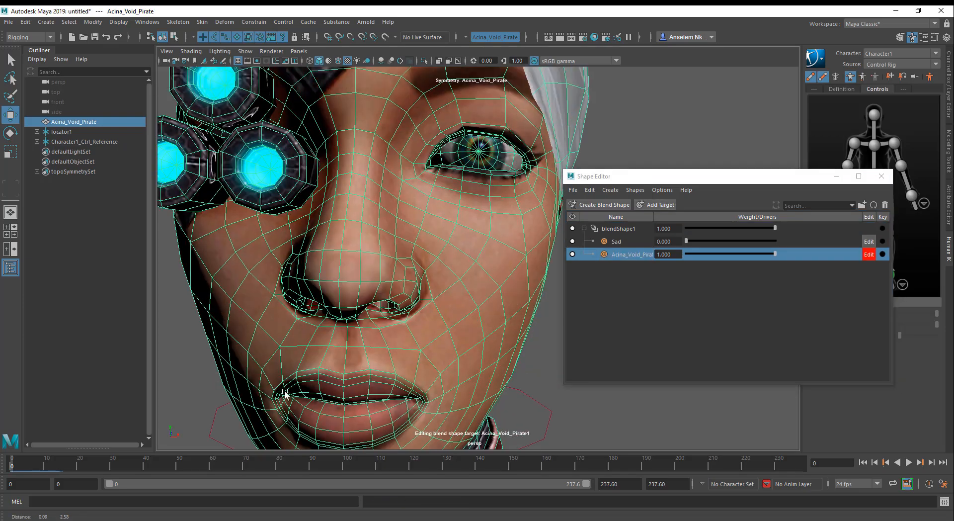
right_click_drag(285, 394, 315, 307, "alt")
left_click_drag(315, 306, 347, 298, "alt")
right_click_drag(348, 298, 373, 330, "alt")
middle_click_drag(373, 330, 426, 287, "alt")
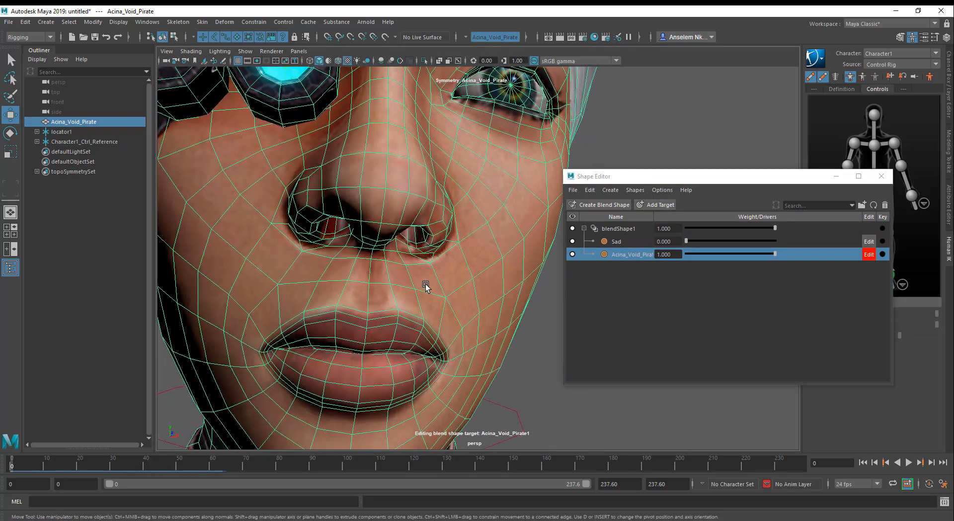
right_click_drag(427, 288, 406, 284, "alt")
left_click_drag(407, 284, 381, 284, "alt")
right_click_drag(381, 284, 395, 338, "alt")
middle_click_drag(395, 338, 370, 267, "alt")
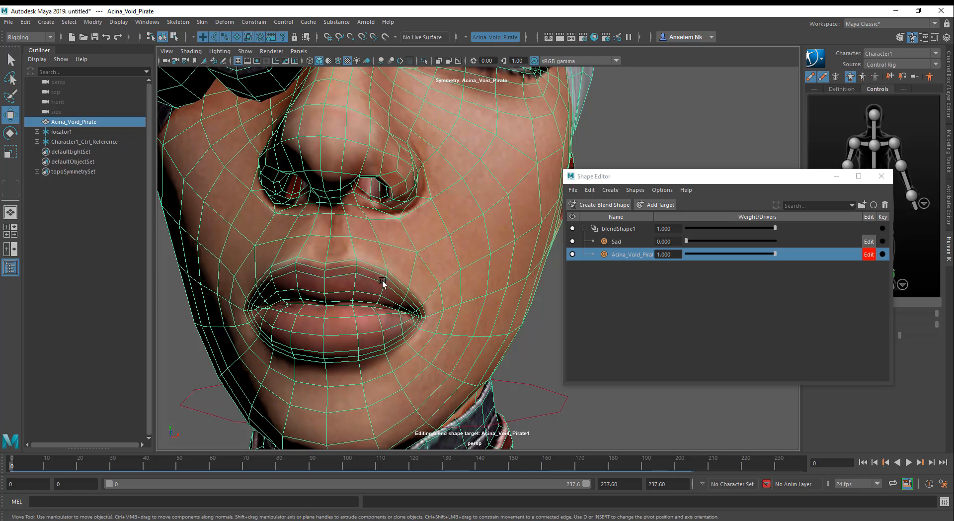
Activate the Sculpt Tool on the face mesh for the new target
left_click(395, 265)
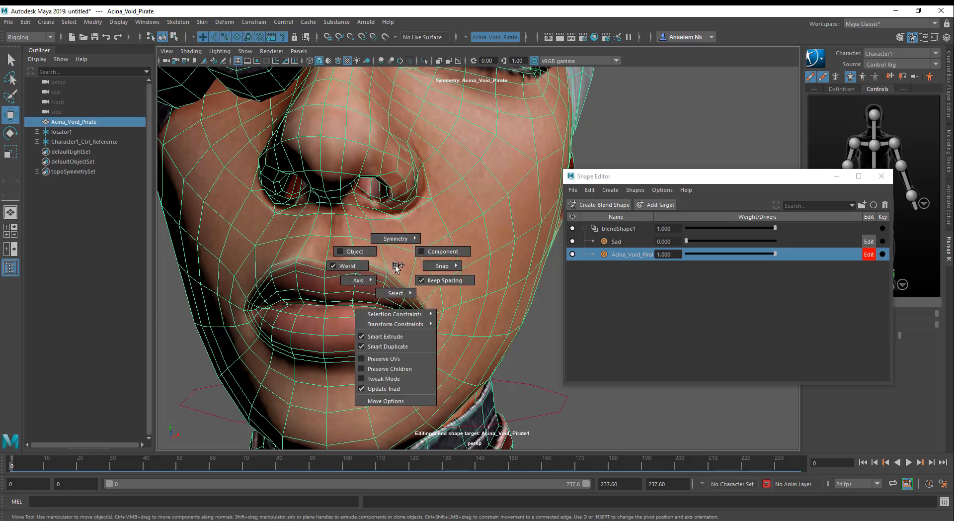
right_click(440, 287, "shift")
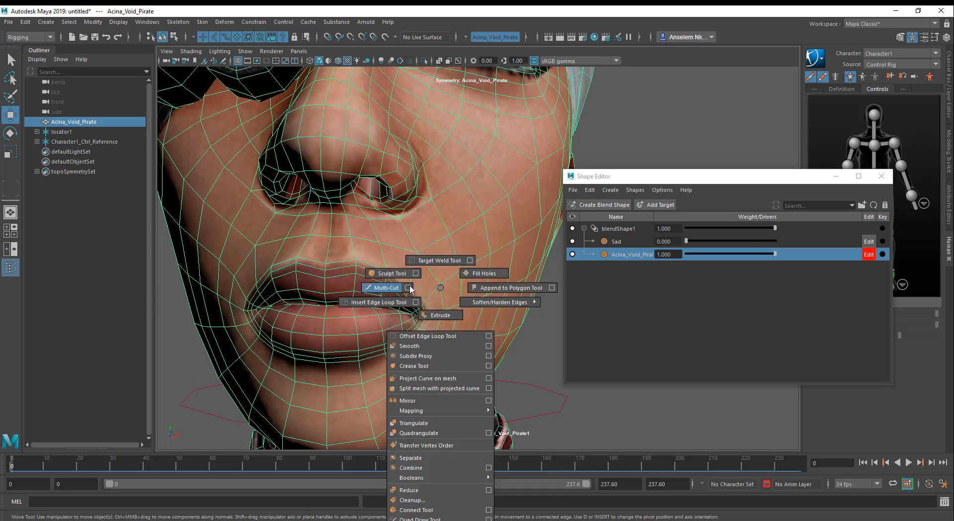
left_click(392, 273)
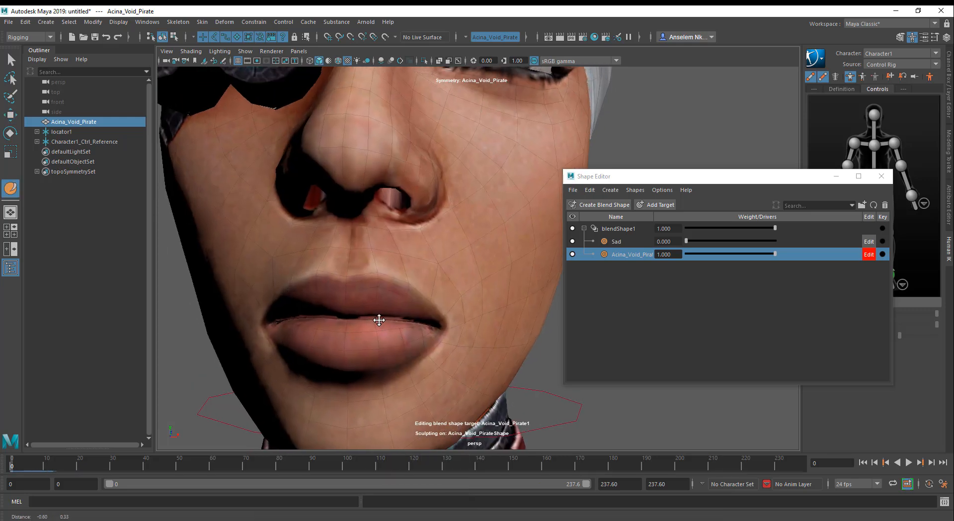
Examine the head from behind and from the side, then bring the front of the face back into view
middle_click_drag(379, 320, 377, 313, "alt")
scroll(379, 309, "down", 3)
left_click_drag(379, 309, 398, 300, "alt")
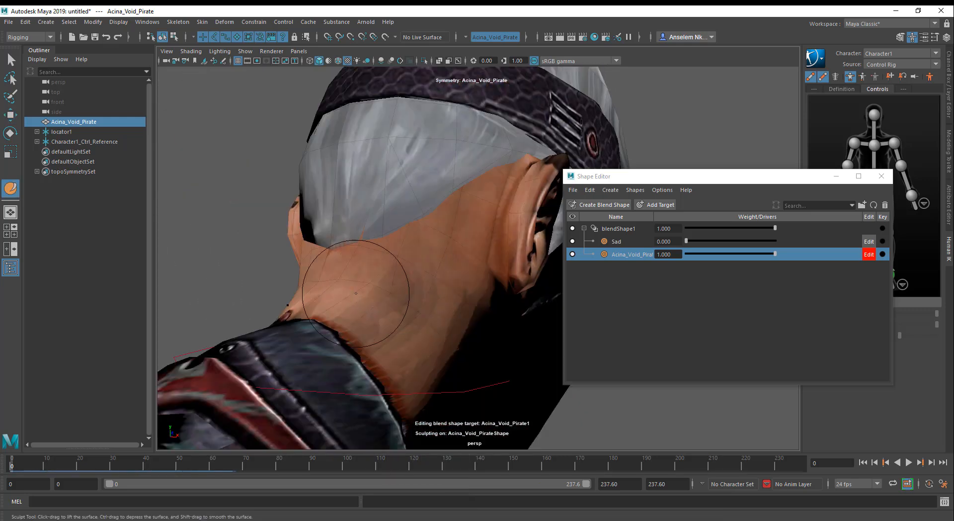
left_click_drag(434, 298, 343, 306, "alt")
middle_click_drag(219, 293, 114, 238, "alt")
left_click_drag(388, 288, 358, 293, "alt")
middle_click_drag(415, 293, 377, 288, "alt")
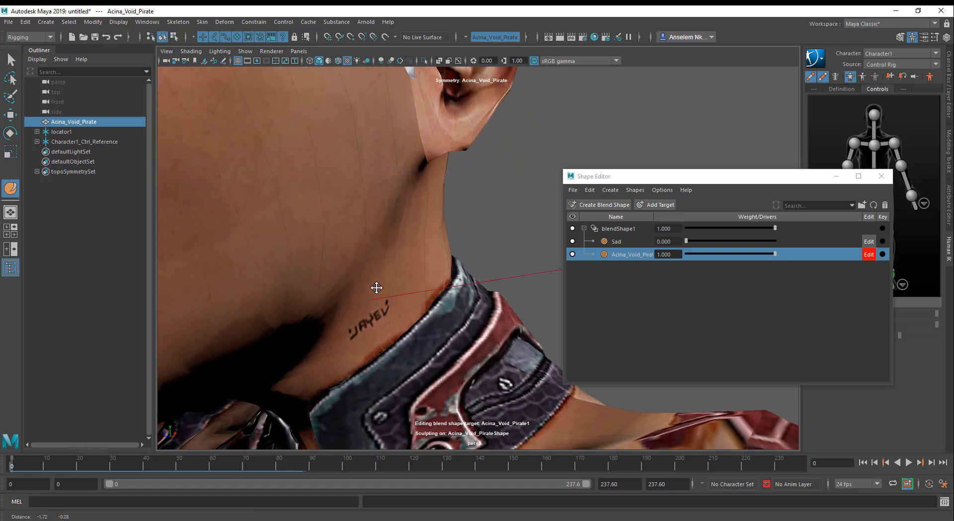
left_click_drag(376, 288, 322, 273, "alt")
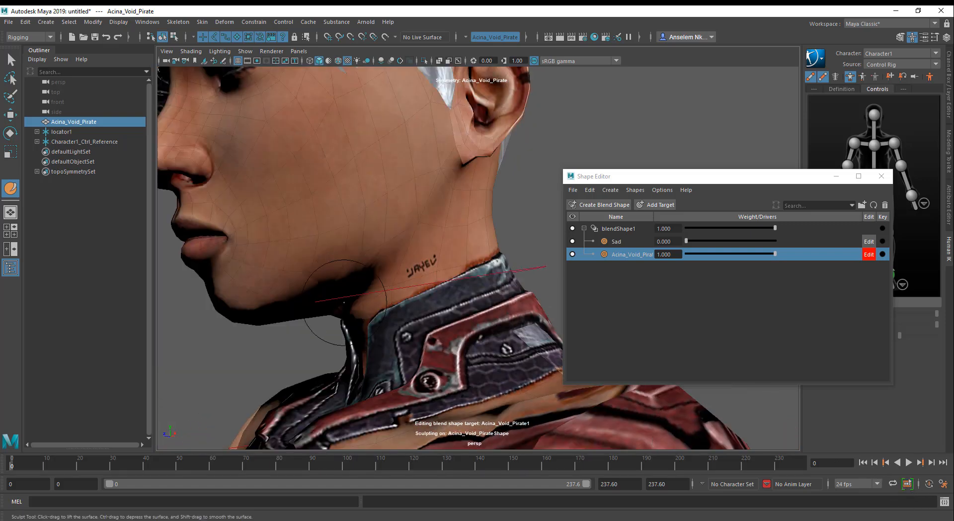
left_click_drag(373, 304, 442, 294, "alt")
middle_click_drag(323, 258, 532, 380, "alt")
left_click_drag(497, 372, 537, 369, "alt")
right_click_drag(532, 369, 507, 372, "alt")
middle_click_drag(507, 372, 430, 362, "alt")
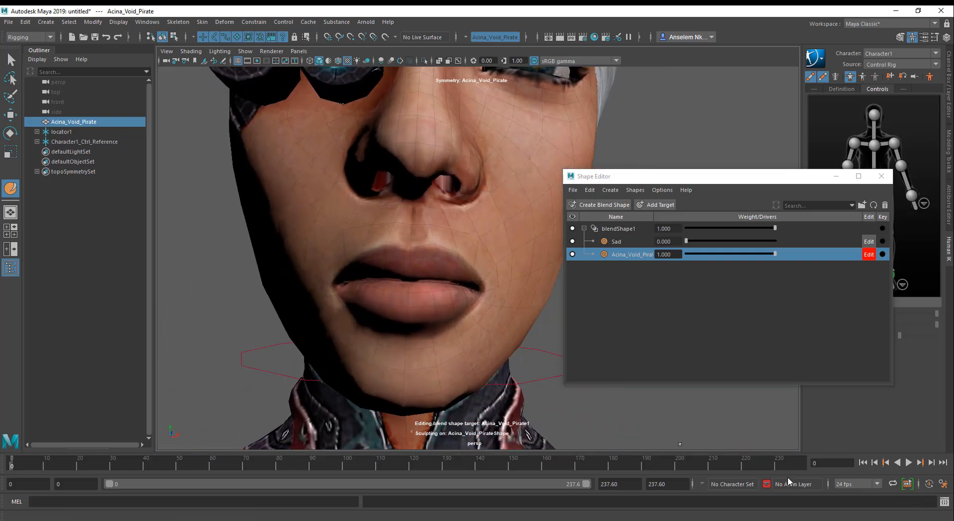
Shrink the sculpting brush to fit around the mouth corner and switch it to the Grab brush
scroll(434, 306, "up", 6)
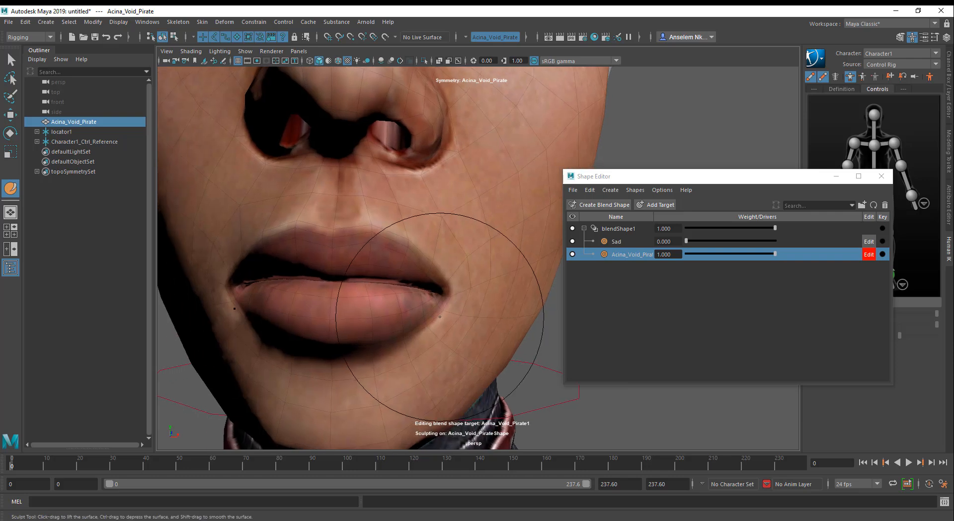
key("b")
left_click_drag(444, 312, 380, 312)
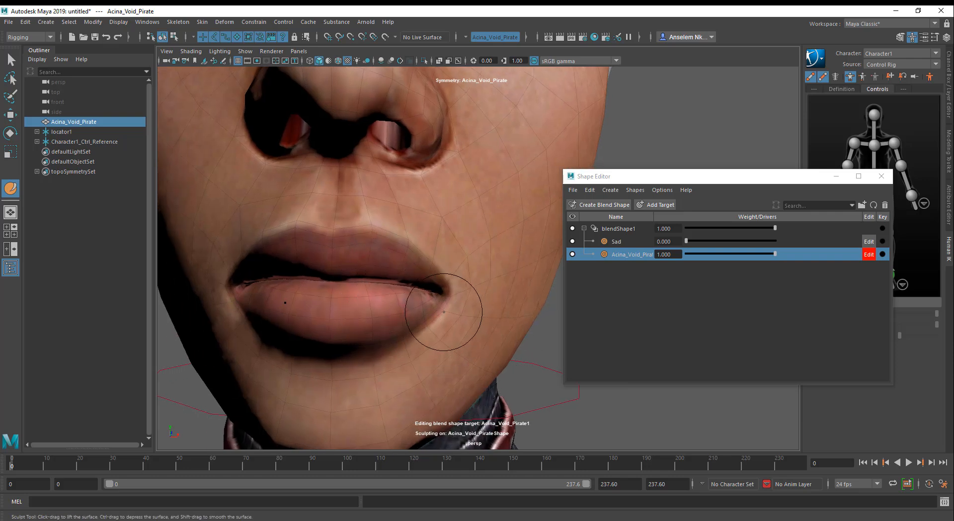
right_click(456, 266)
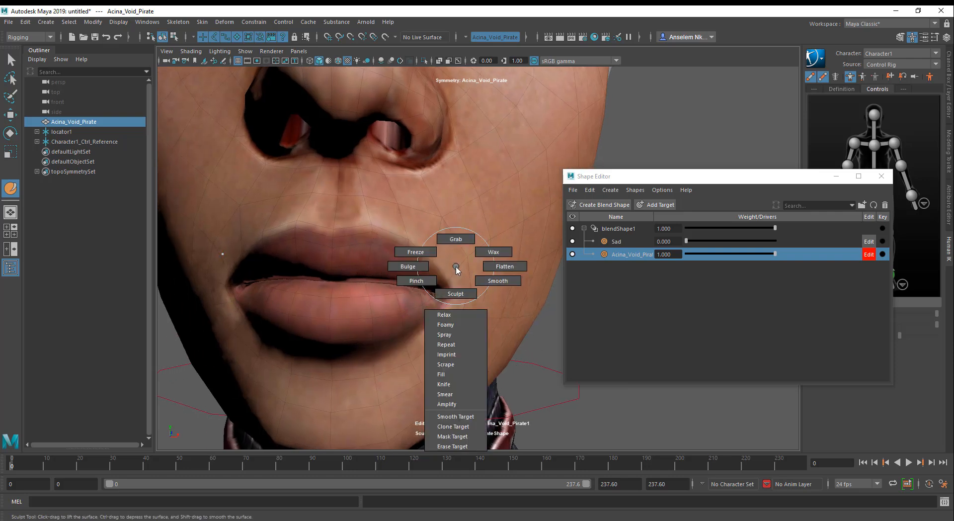
left_click(455, 239)
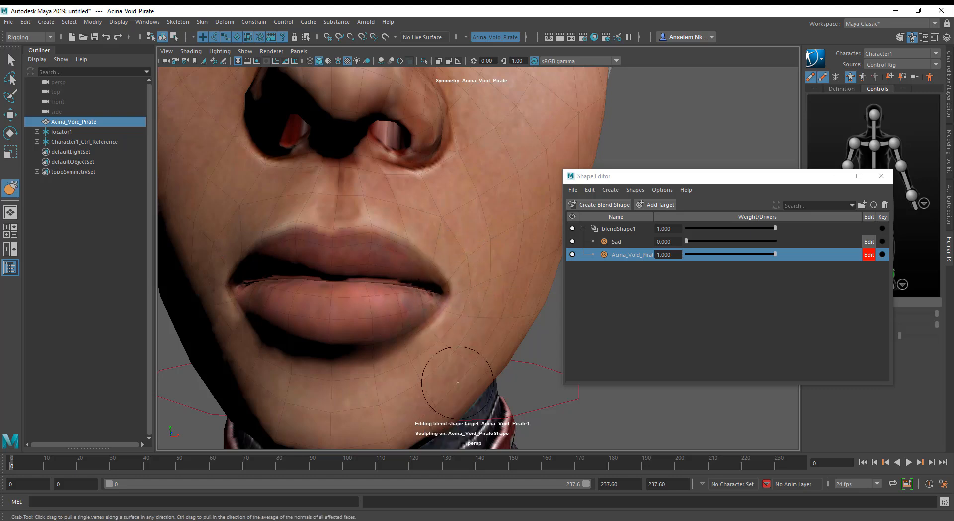
Adjust the Grab brush's strength and resize the brush to cover only the mouth corner area
key("m")
left_click_drag(426, 293, 427, 271)
scroll(522, 300, "down", 10)
key("m")
left_click_drag(460, 358, 460, 362)
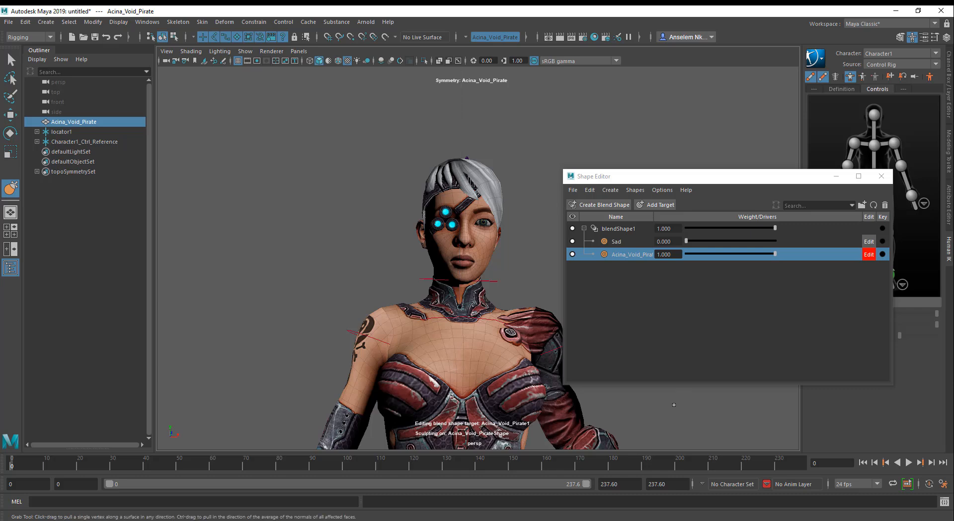
key("b")
mouse_move(470, 355)
left_mouse_down()
mouse_move(581, 355)
mouse_move(484, 355)
mouse_move(501, 354)
left_mouse_up()
scroll(430, 294, "up", 10)
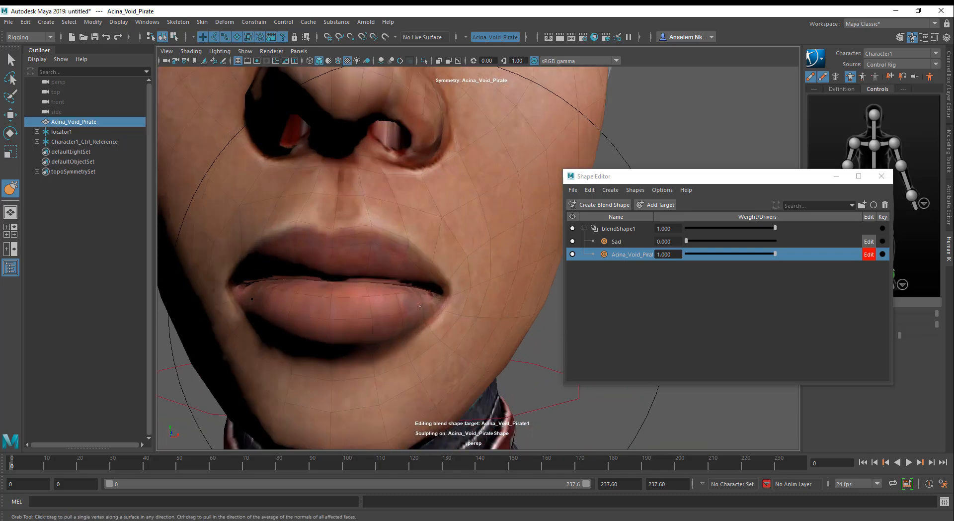
mouse_move(457, 317)
left_mouse_down()
mouse_move(278, 316)
mouse_move(425, 317)
left_mouse_up()
Enlarge the Grab brush and reshape the cheek beside the mouth corner with short pulls
middle_click_drag(291, 229, 278, 331, "alt")
middle_click_drag(389, 342, 373, 265, "alt")
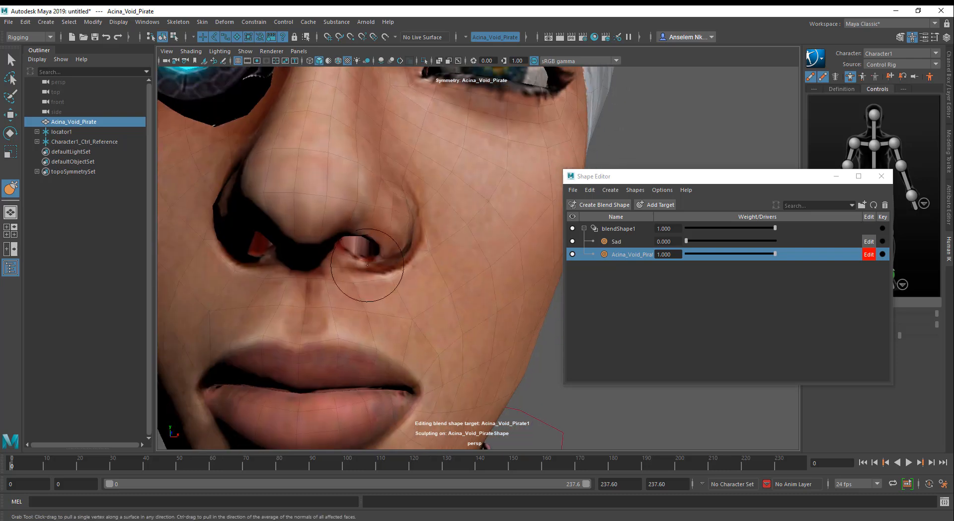
left_click_drag(373, 265, 392, 279, "alt")
right_click_drag(393, 283, 364, 298, "alt")
middle_click_drag(364, 298, 297, 272, "alt")
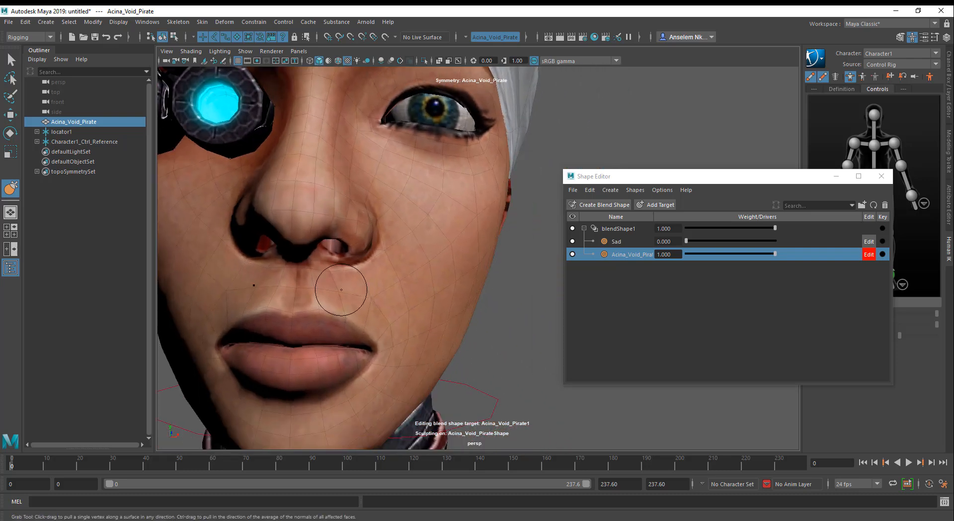
middle_click_drag(409, 349, 419, 351, "alt")
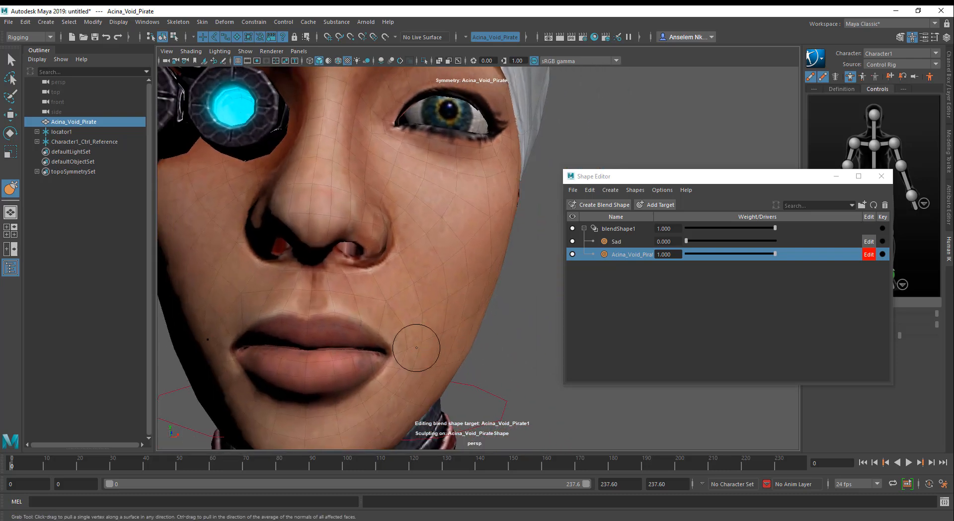
left_click_drag(417, 347, 460, 348)
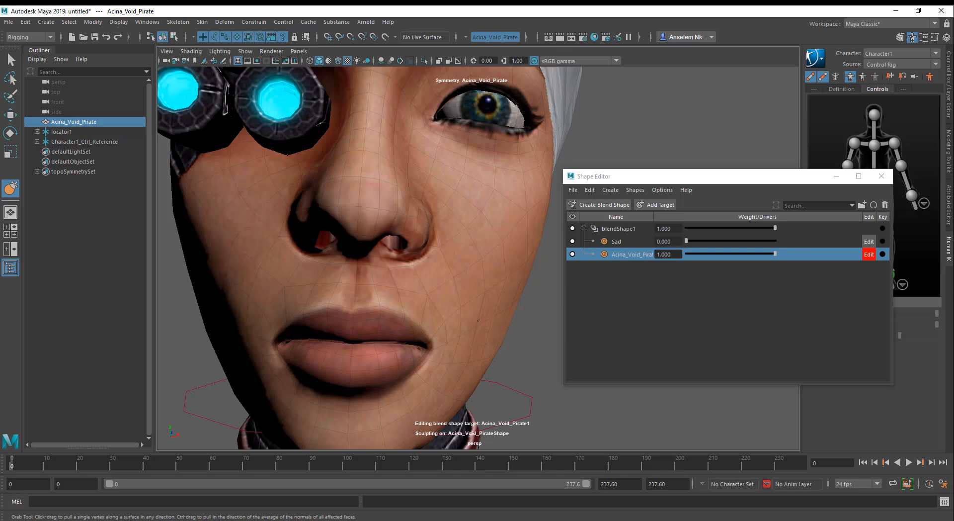
left_click_drag(486, 303, 452, 354)
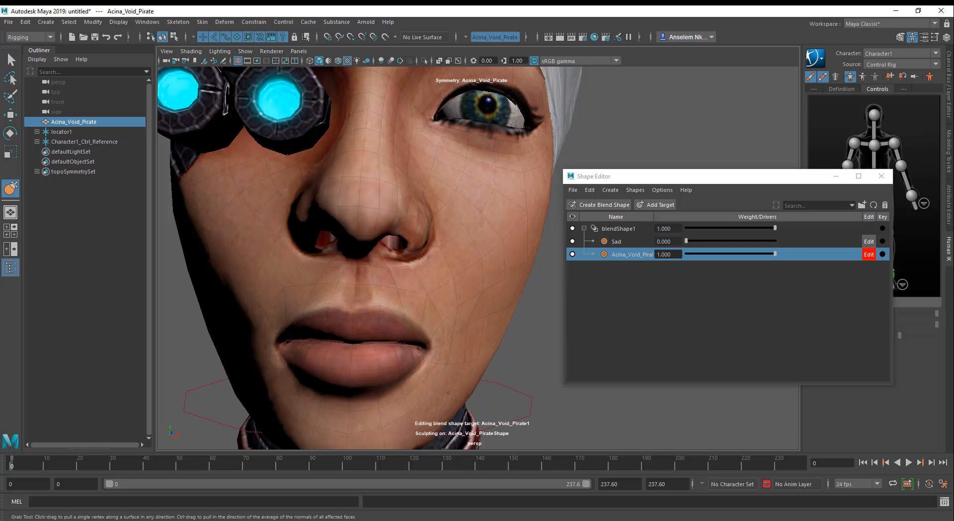
left_click_drag(448, 392, 446, 391)
left_click_drag(477, 368, 461, 366)
middle_click_drag(489, 314, 448, 361, "alt")
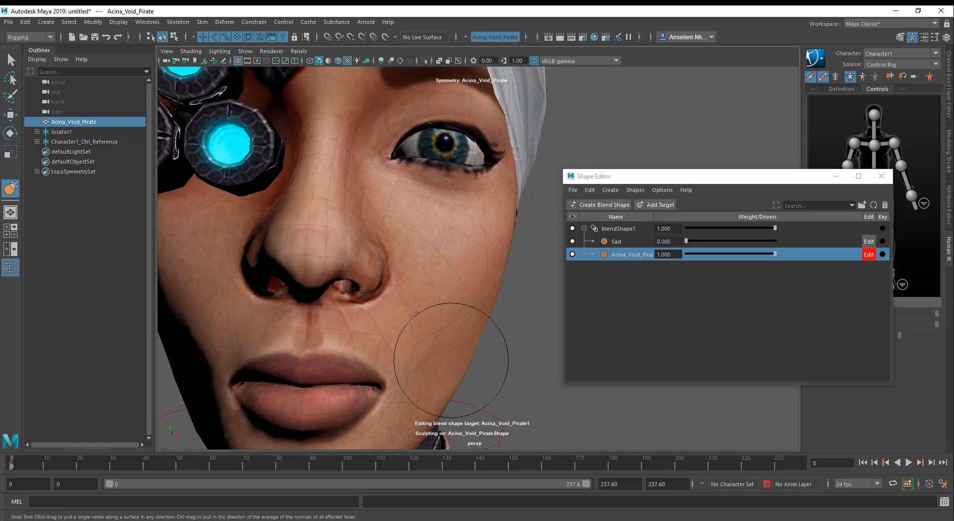
left_click_drag(451, 360, 437, 369)
middle_click_drag(391, 411, 421, 330, "alt")
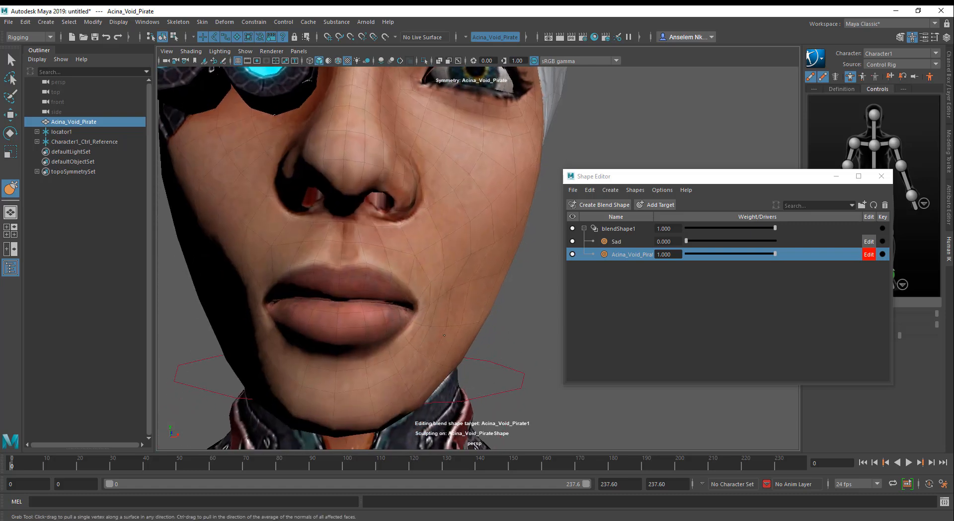
Pull the skin around the uncovered eye with the Grab brush and lower its upper eyelid
middle_click_drag(460, 304, 463, 400, "alt")
left_click_drag(464, 354, 428, 359, "alt")
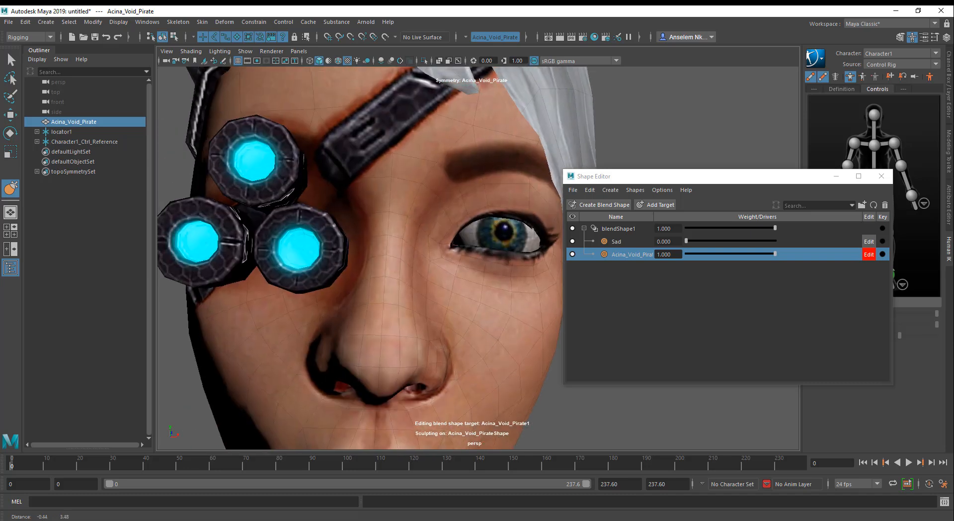
left_click_drag(453, 248, 451, 249)
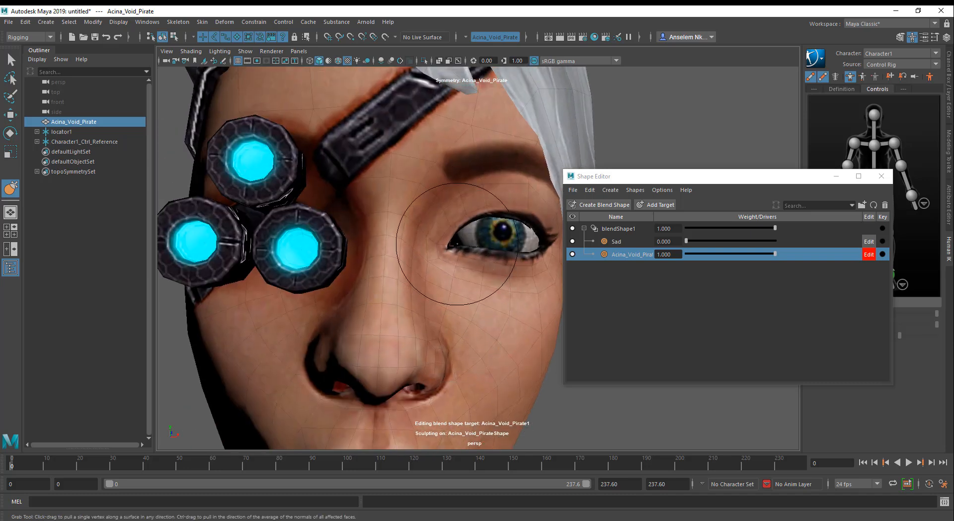
left_click_drag(488, 207, 468, 218)
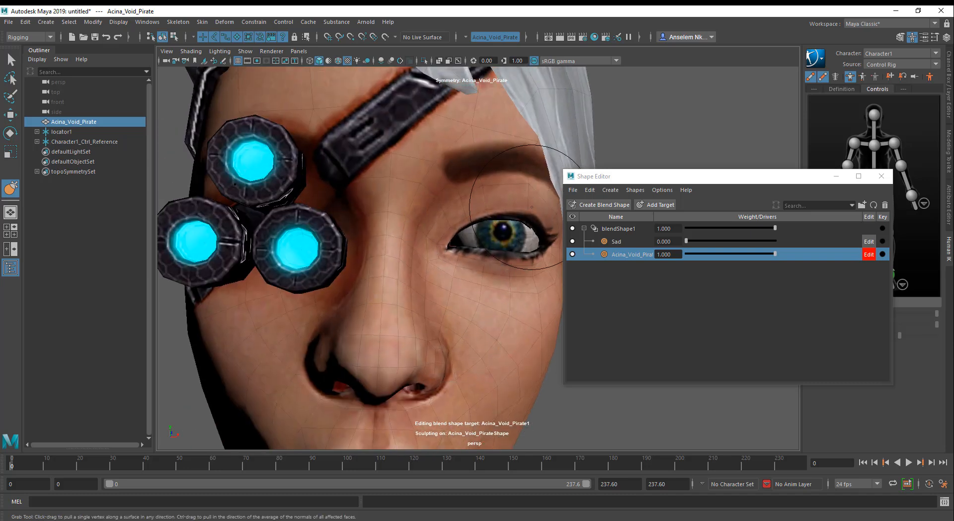
left_click_drag(541, 210, 538, 216)
middle_click_drag(489, 311, 471, 262, "alt")
scroll(471, 262, "down", 3)
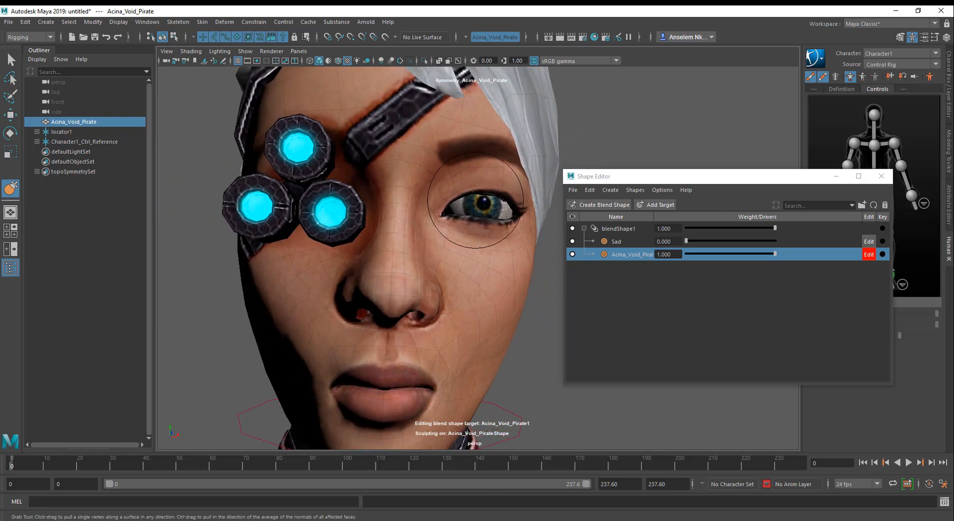
left_click_drag(478, 185, 488, 196)
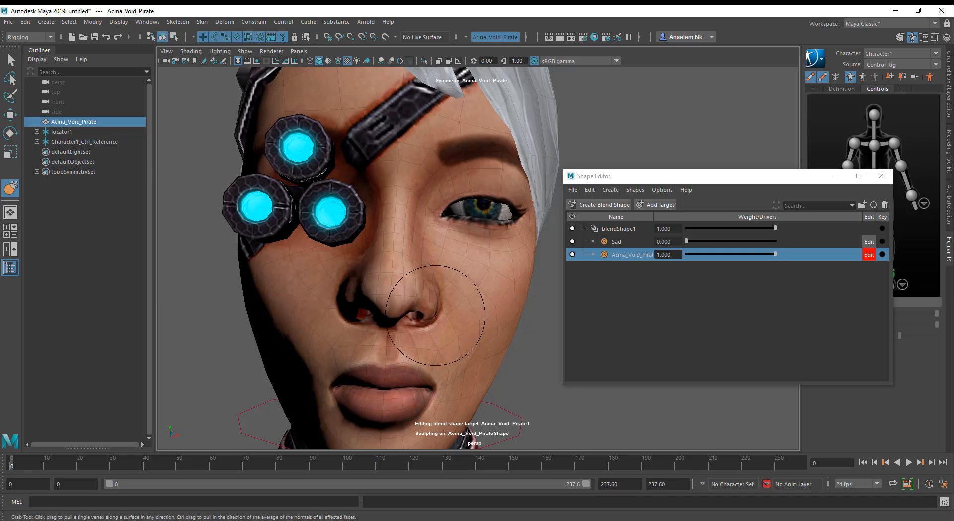
Shrink the sculpting brush over the side of the nose
scroll(443, 326, "up", 5)
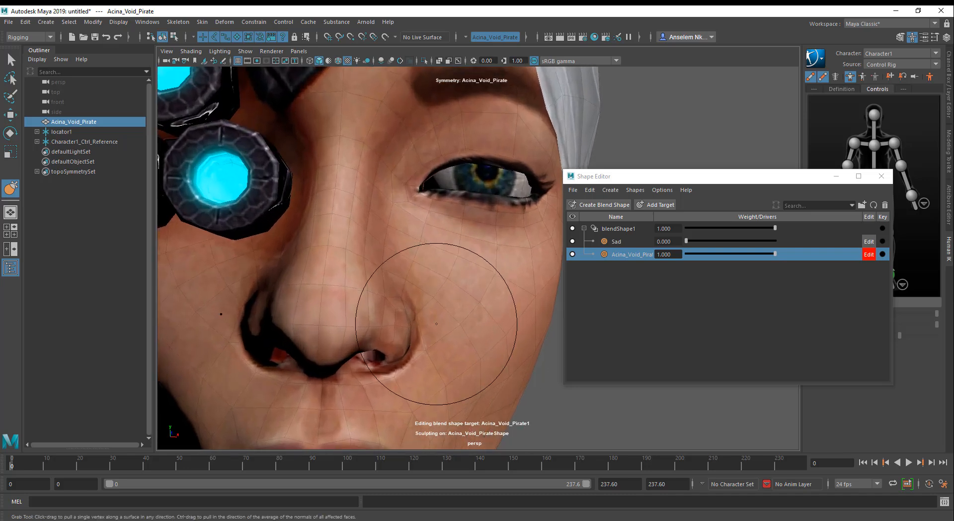
key("b")
mouse_move(436, 326)
left_mouse_down()
mouse_move(376, 340)
mouse_move(400, 335)
mouse_move(400, 349)
left_mouse_up()
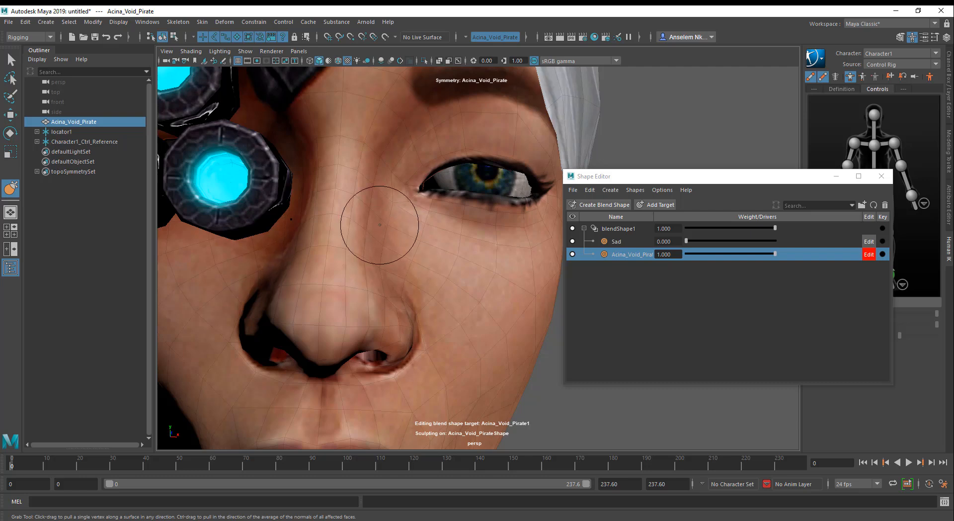
Examine the sculpted face from the side, from the front and from farther away
right_click_drag(433, 365, 457, 311, "alt")
left_click_drag(458, 311, 443, 275, "alt")
right_click_drag(444, 274, 459, 317, "alt")
left_click_drag(460, 317, 411, 324, "alt")
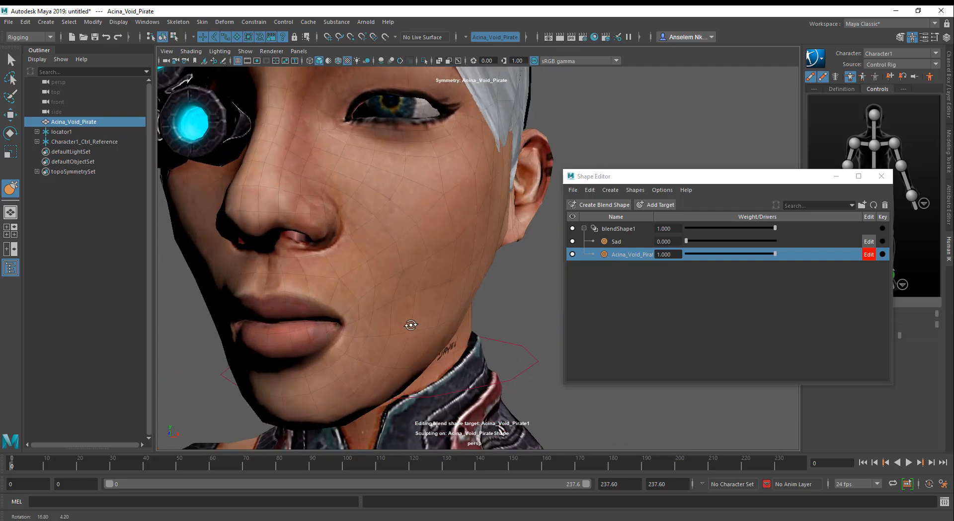
right_click_drag(411, 324, 422, 327, "alt")
mouse_move(377, 313)
left_mouse_down("alt")
mouse_move(367, 306)
mouse_move(418, 305)
mouse_move(445, 323)
mouse_move(433, 348)
mouse_move(442, 307)
mouse_move(413, 300)
left_mouse_up("alt")
key("b")
left_click_drag(413, 300, 404, 287)
right_click_drag(410, 286, 365, 284, "alt")
left_click_drag(364, 284, 417, 288, "alt")
mouse_move(416, 289)
right_mouse_down("alt")
mouse_move(367, 289)
mouse_move(418, 331)
right_mouse_up("alt")
left_click_drag(420, 330, 413, 330)
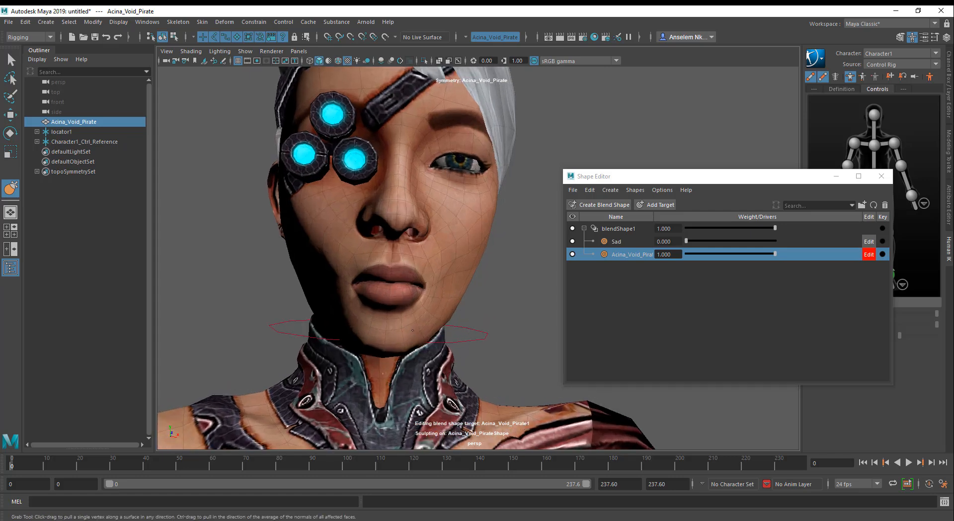
middle_click_drag(428, 287, 430, 334, "alt")
right_click_drag(429, 335, 479, 372, "alt")
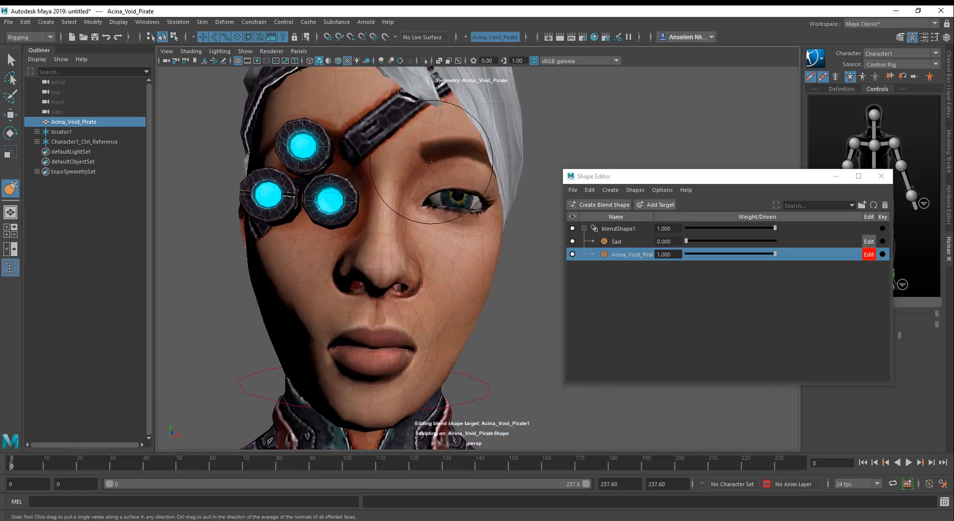
Reduce the Grab brush to about the eye's size and nudge the outer corner of the uncovered eye
key("b")
mouse_move(430, 165)
left_mouse_down()
mouse_move(419, 159)
mouse_move(455, 148)
mouse_move(418, 155)
left_mouse_up()
key("b")
left_click_drag(449, 263, 435, 264)
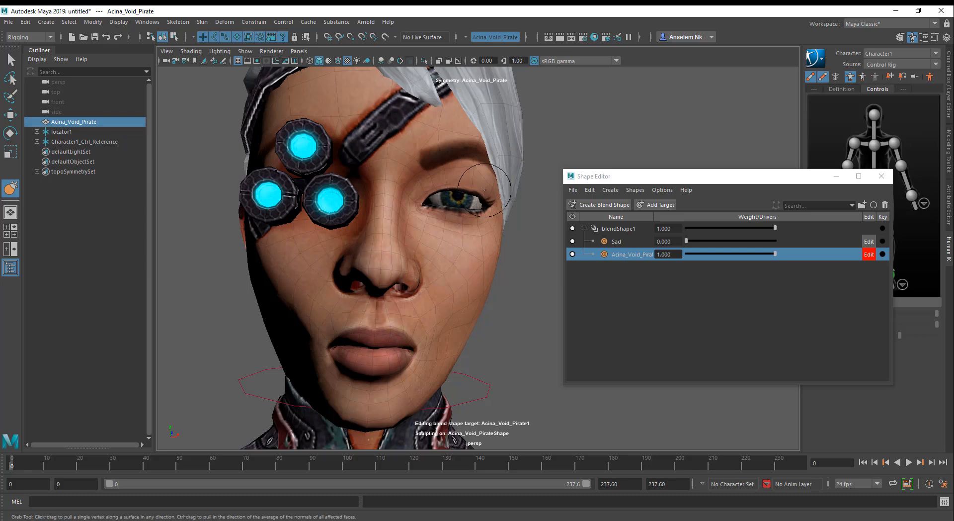
left_click_drag(482, 191, 481, 194)
key("space")
mouse_move(477, 317)
left_mouse_down()
mouse_move(395, 303)
mouse_move(406, 313)
left_mouse_up()
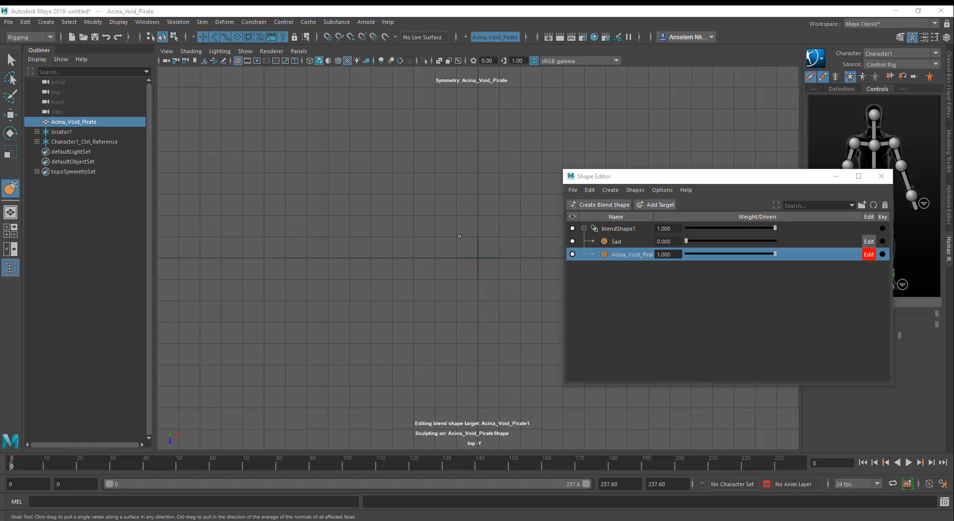
key("space")
left_click_drag(459, 236, 465, 214)
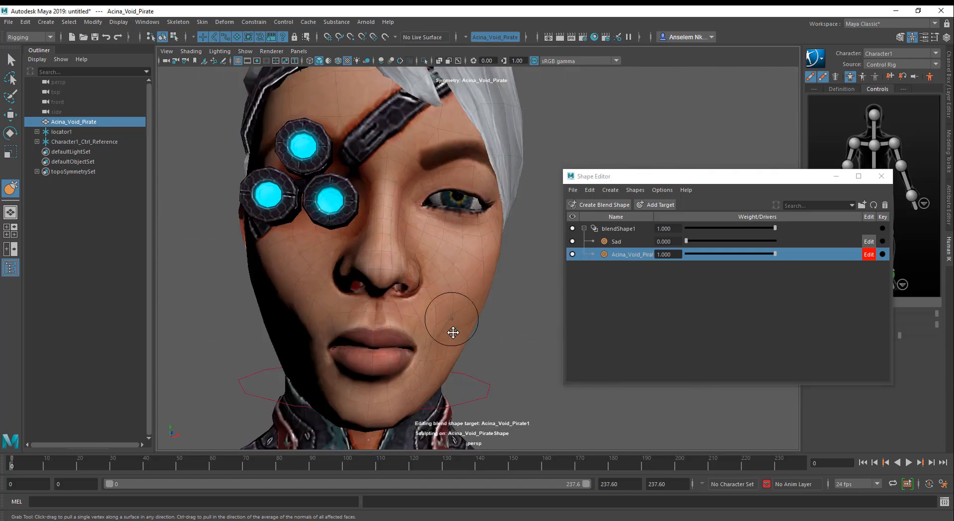
Stop editing the new Acina_Void_Pirate target, test its weight, and set the weight to 0
left_click_drag(454, 330, 536, 338, "alt")
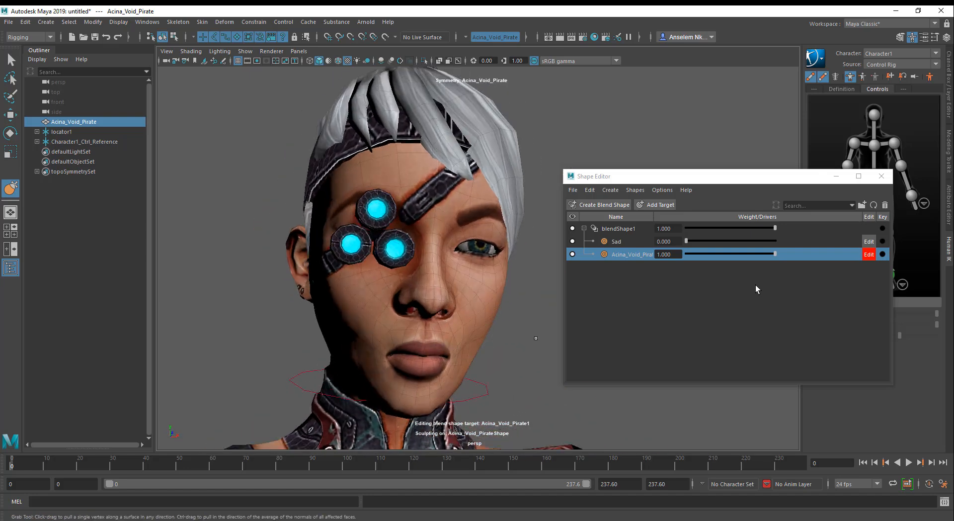
left_click(869, 254)
mouse_move(775, 254)
left_mouse_down()
mouse_move(677, 255)
mouse_move(783, 257)
left_mouse_up()
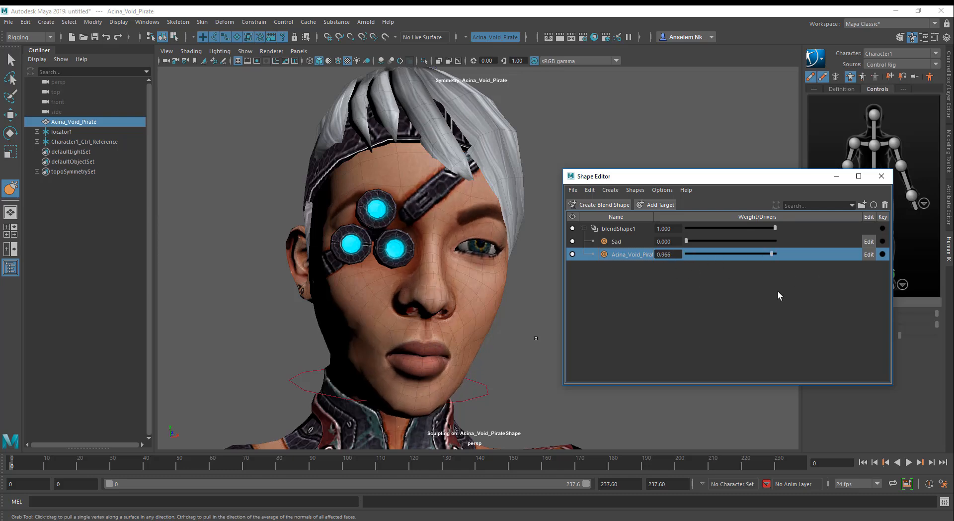
scroll(471, 329, "down", 5)
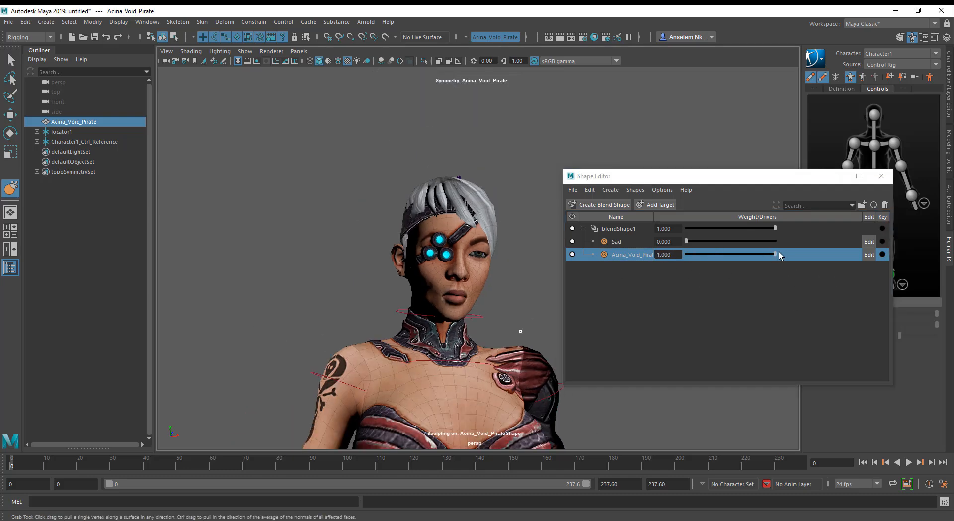
left_click_drag(779, 255, 572, 256)
Play and scrub the animation to frame 90 and key the Sad target there at weight 0
key("alt+v")
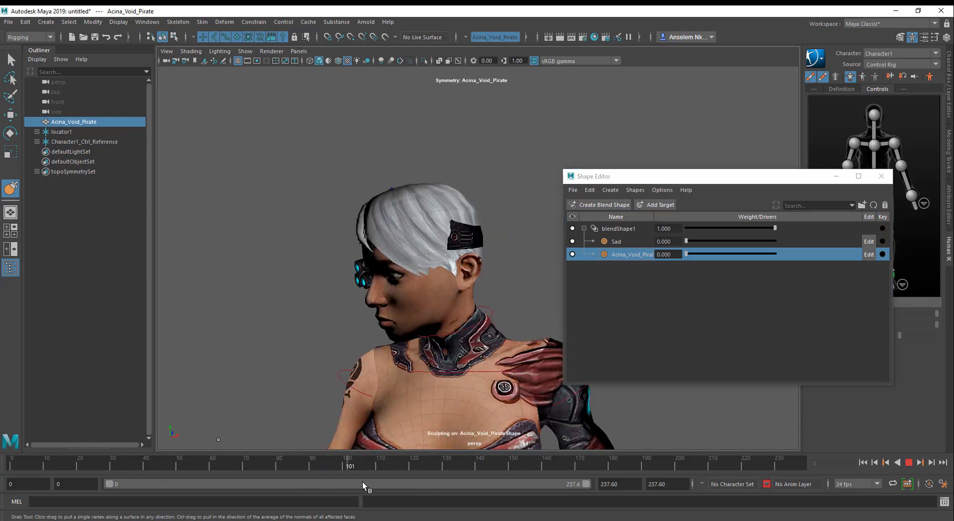
left_click(213, 467)
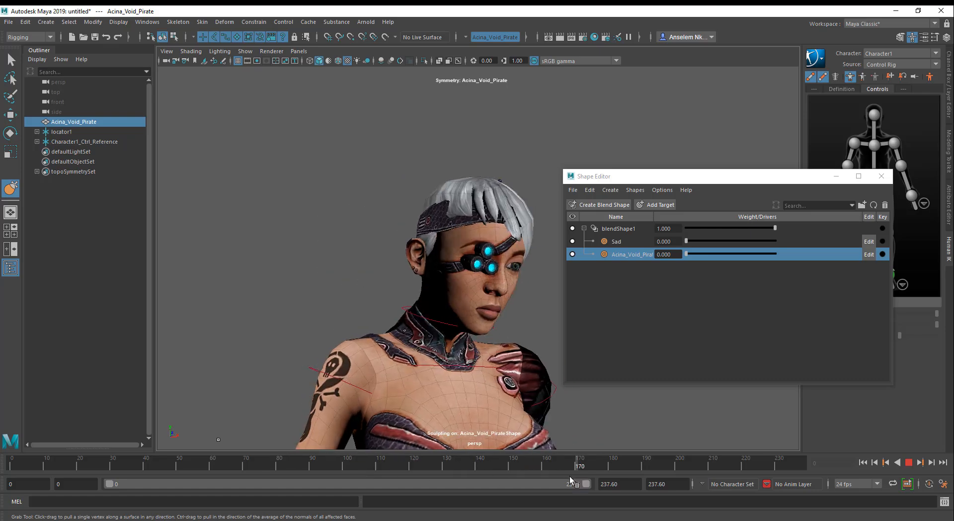
left_click(84, 469)
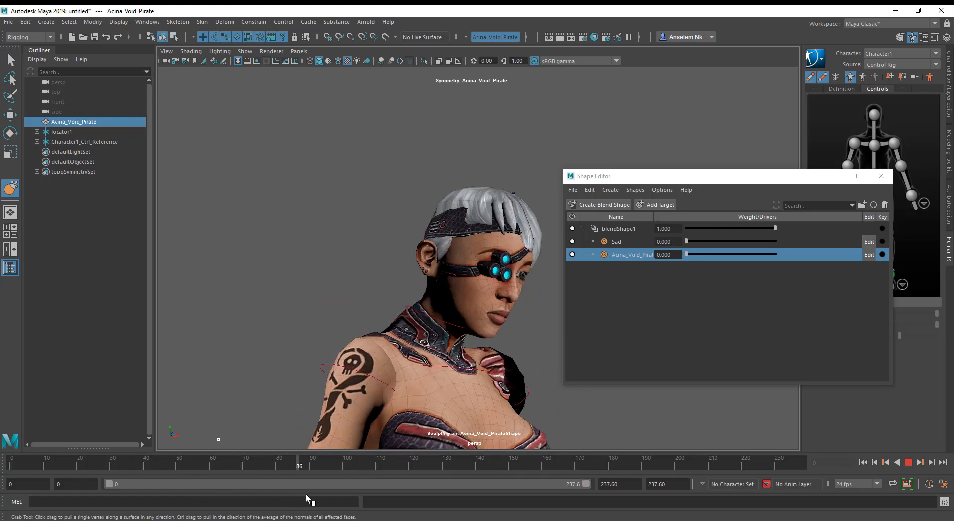
left_click_drag(333, 497, 310, 495)
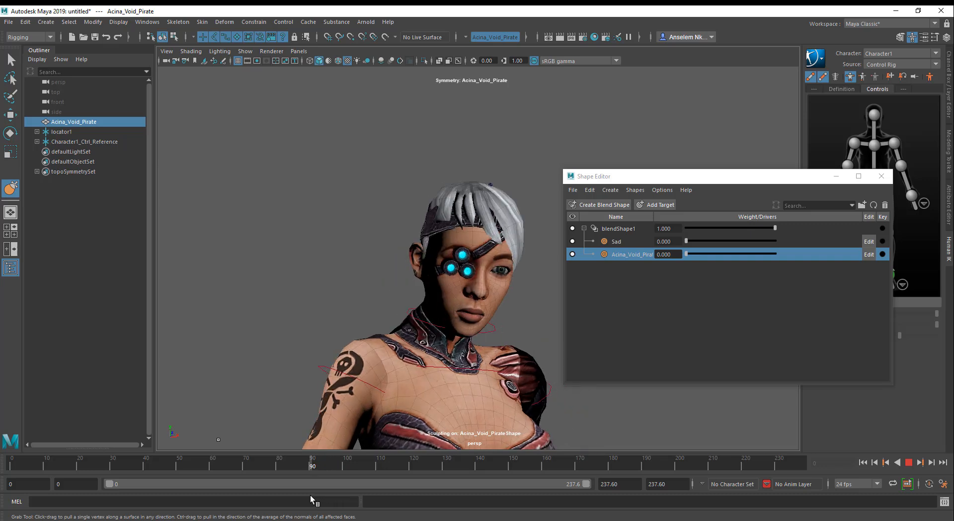
left_click(883, 241)
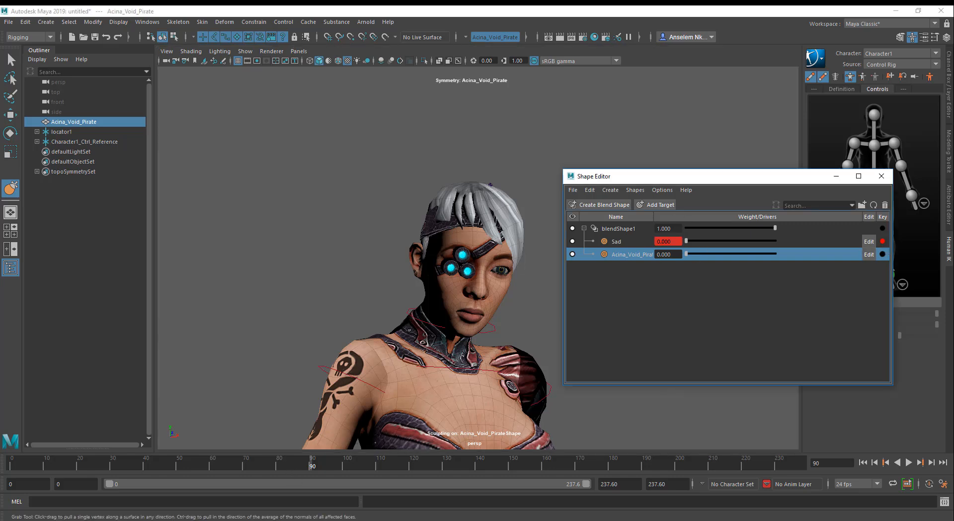
Raise the Sad target's weight to 1 and key it at frames 100 and 130
left_click(313, 467)
left_click_drag(313, 468, 346, 466)
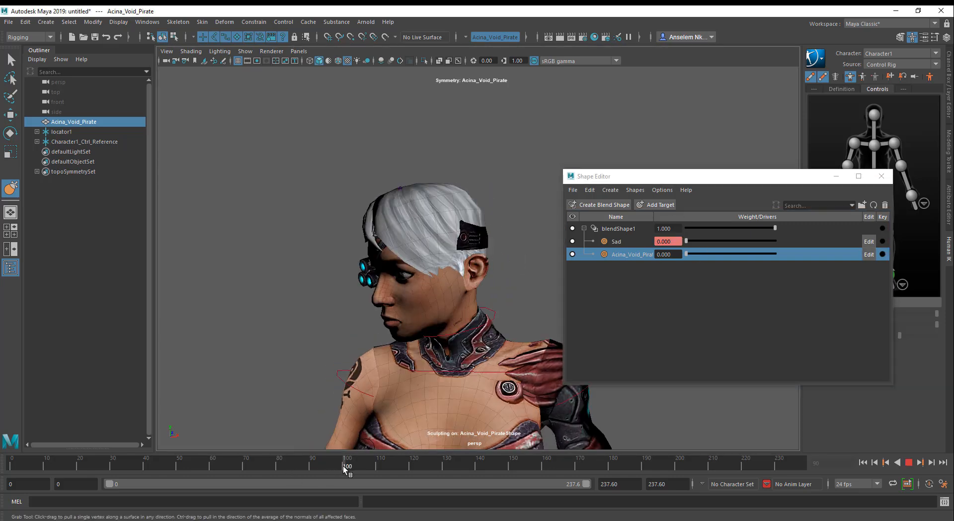
left_click_drag(687, 241, 775, 242)
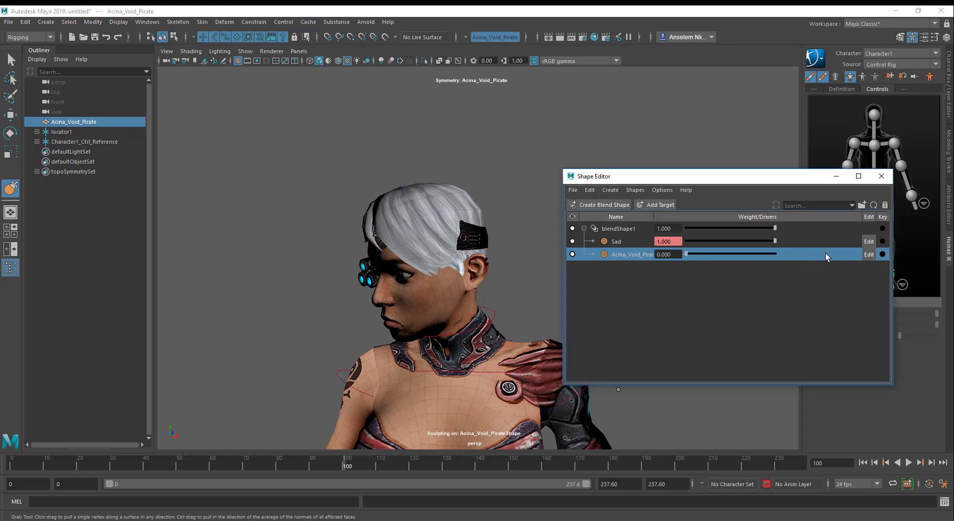
left_click(883, 241)
left_click_drag(341, 469, 442, 474)
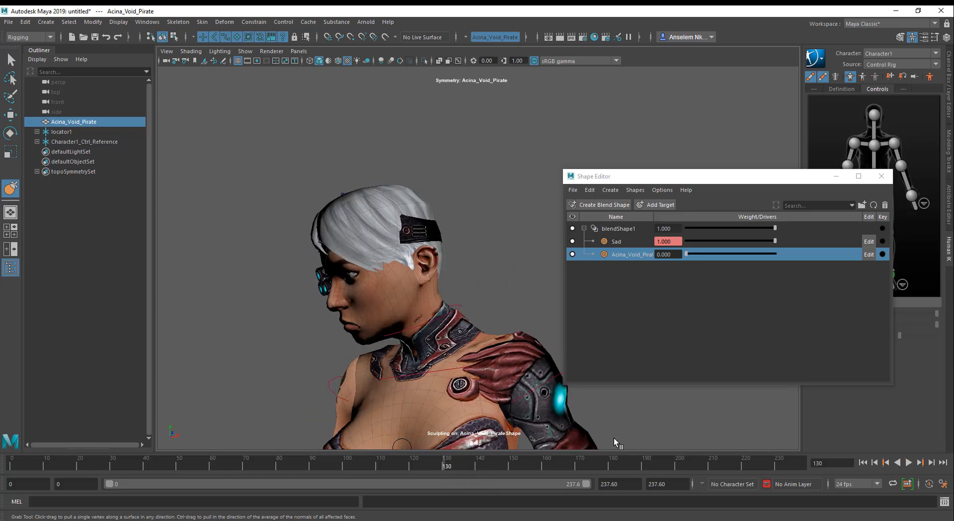
left_click(882, 241)
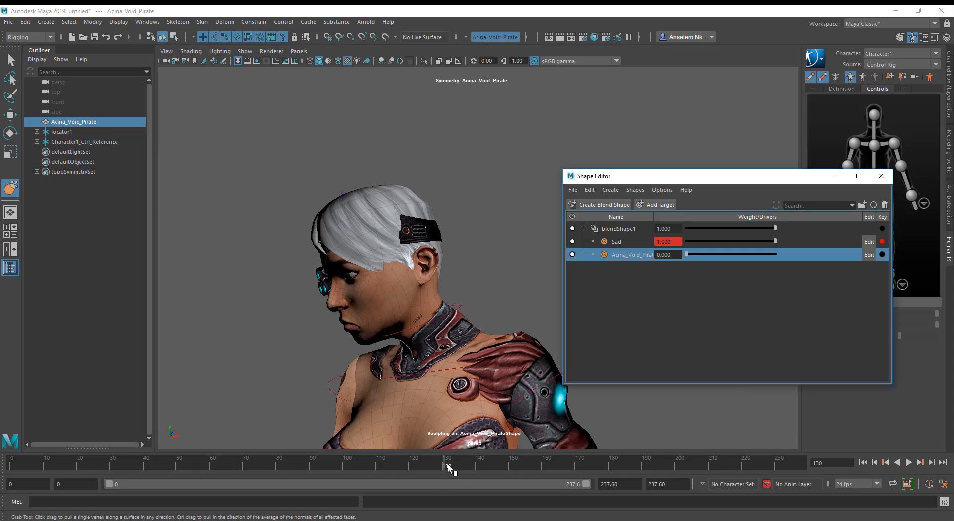
Set the Sad target's weight to 0 at frame 140 and key it
left_click(479, 468)
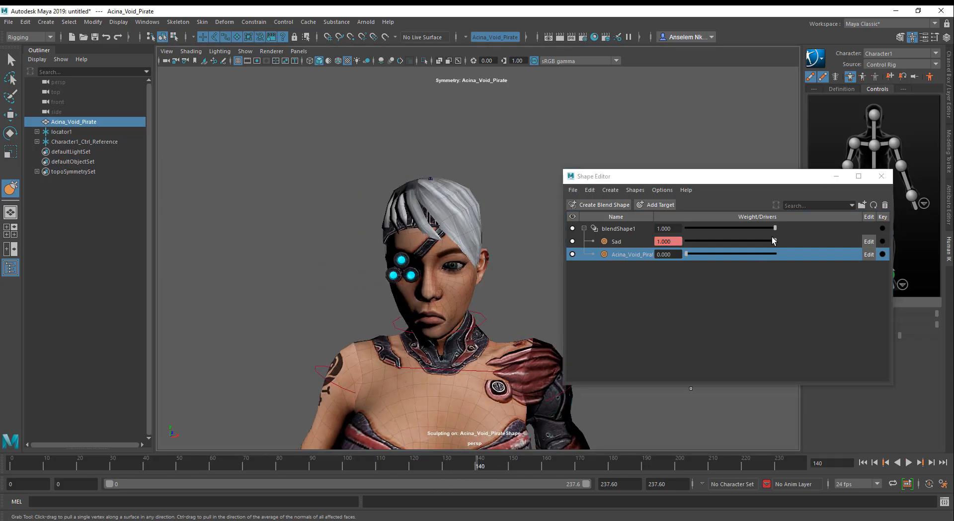
left_click(724, 243)
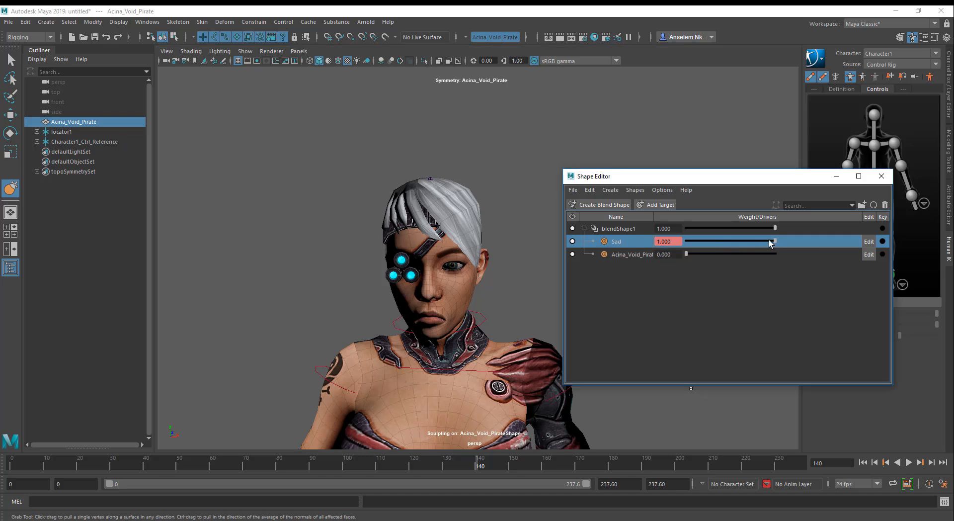
left_click_drag(769, 242, 676, 245)
left_click(883, 242)
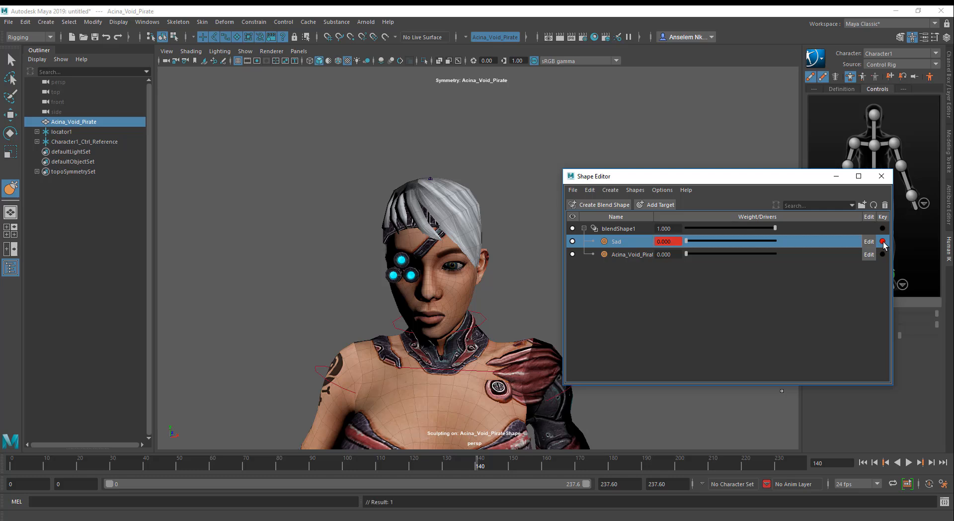
Scrub the keyed Sad expression on the timeline and examine the full character at frame 144 from several angles
left_click_drag(480, 464, 293, 452)
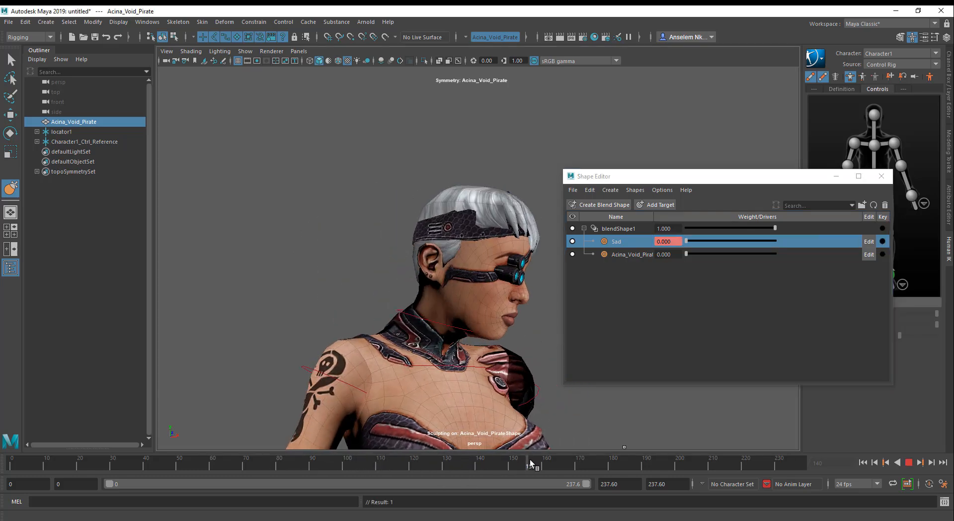
mouse_move(510, 463)
left_mouse_down()
mouse_move(277, 463)
mouse_move(492, 463)
left_mouse_up()
scroll(296, 321, "down", 5)
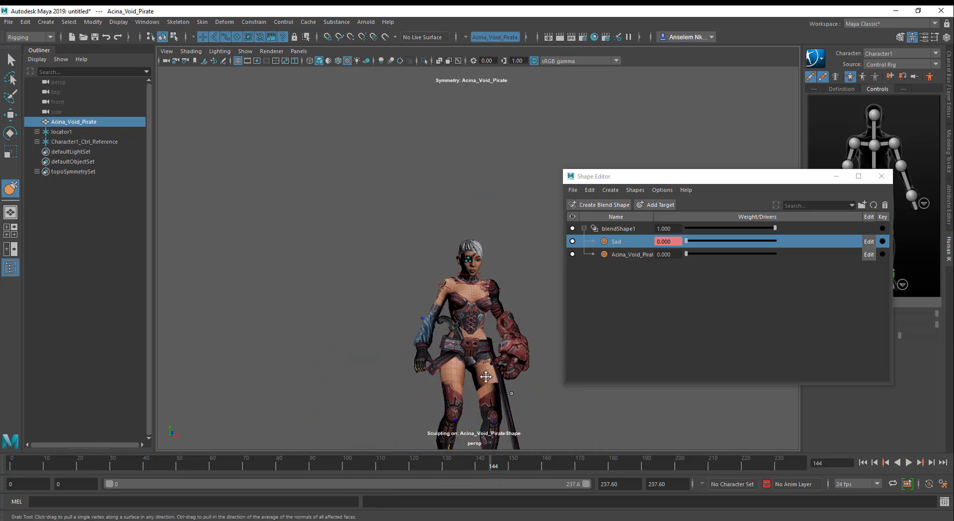
middle_click_drag(485, 377, 376, 331, "alt")
scroll(466, 392, "up", 3)
left_click_drag(198, 320, 282, 312, "alt")
scroll(282, 313, "up", 3)
scroll(282, 312, "down", 4)
scroll(389, 366, "up", 5)
middle_click_drag(394, 431, 432, 416, "alt")
scroll(358, 358, "down", 5)
left_click_drag(376, 344, 402, 321, "alt")
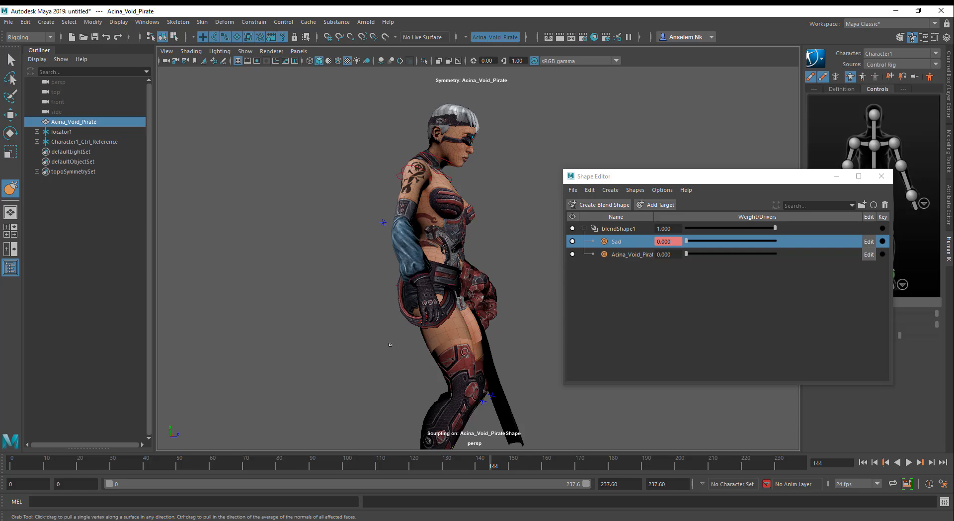
Leave the sculpting tool, close the Shape Editor, and select the character's head effector in the HumanIK controls
left_click(10, 60)
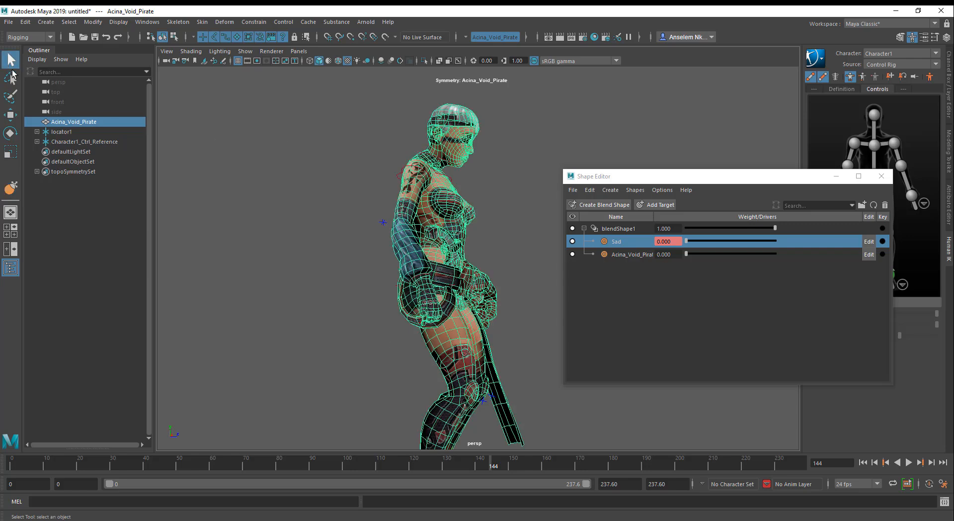
left_click_drag(492, 179, 491, 181)
scroll(451, 180, "up", 5)
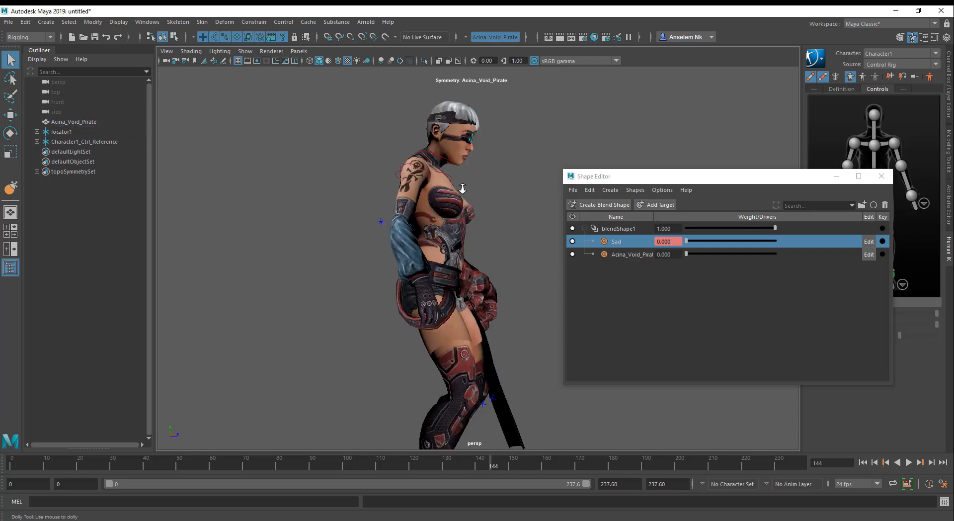
middle_click_drag(460, 220, 440, 348, "alt")
scroll(440, 352, "up", 3)
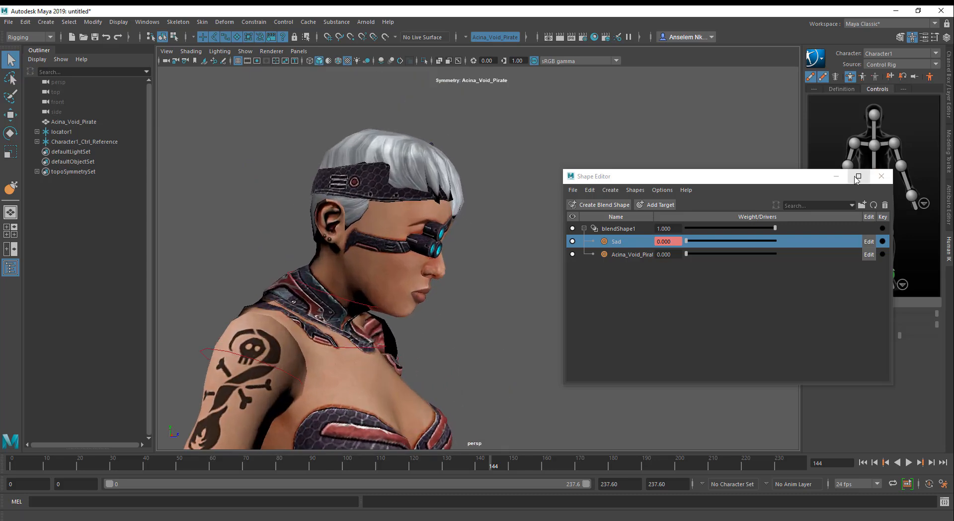
left_click(881, 176)
left_click(870, 116)
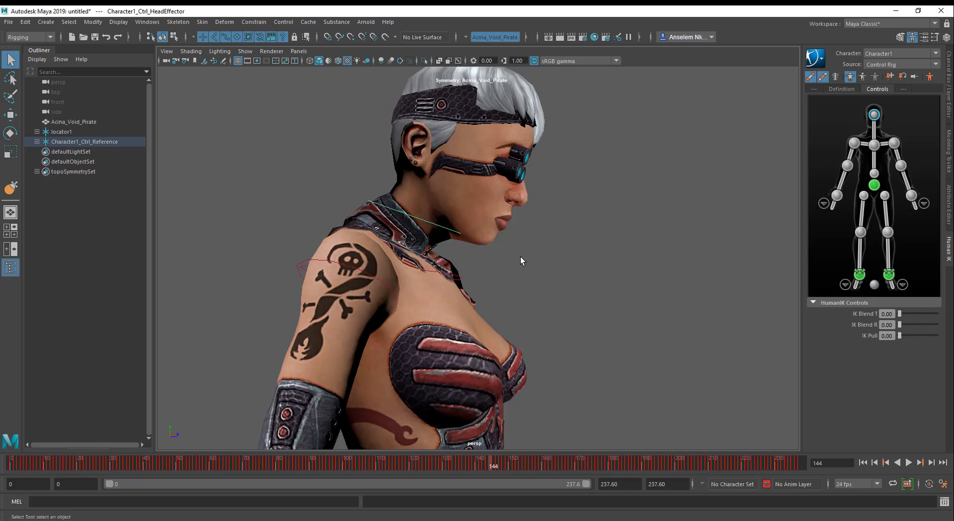
Show the animation layers and create a new layer from the selected head effector
left_click(950, 83)
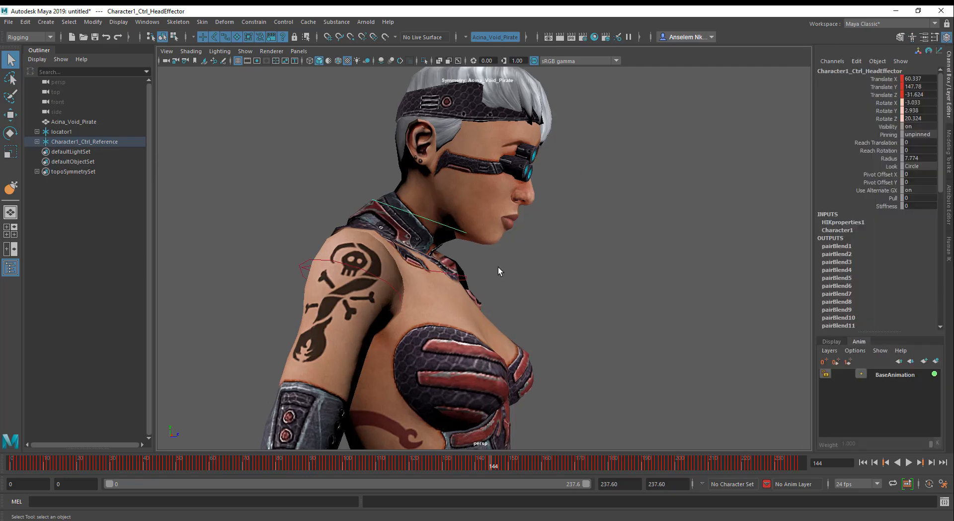
middle_click_drag(531, 297, 494, 280, "alt")
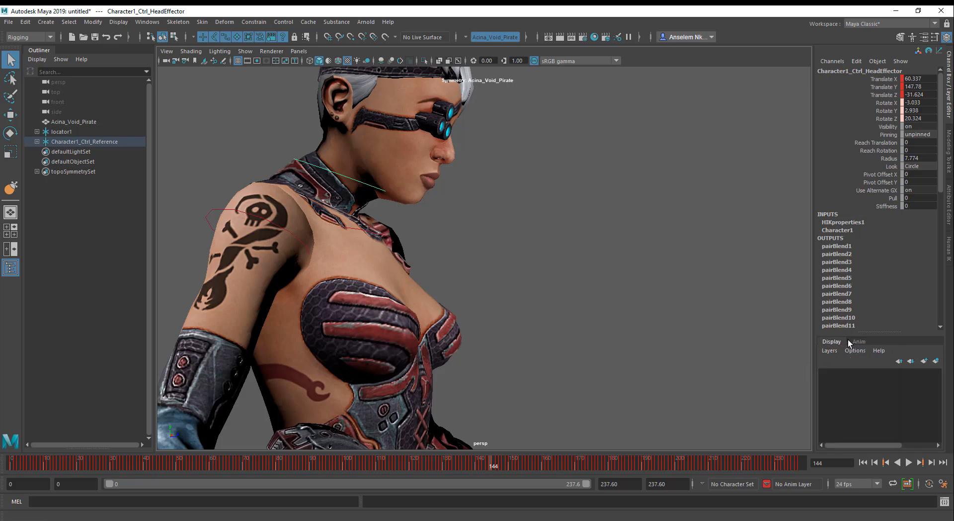
left_click_drag(879, 330, 879, 277)
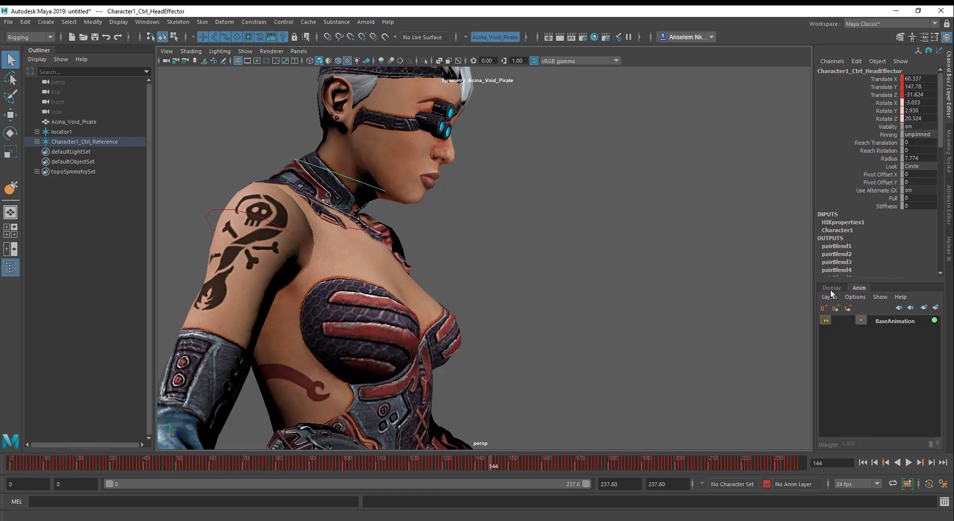
left_click(831, 288)
left_click(858, 289)
left_click(936, 308)
Try to rename the new animation layer with a name containing a space, starting "The He"
double_click(894, 321)
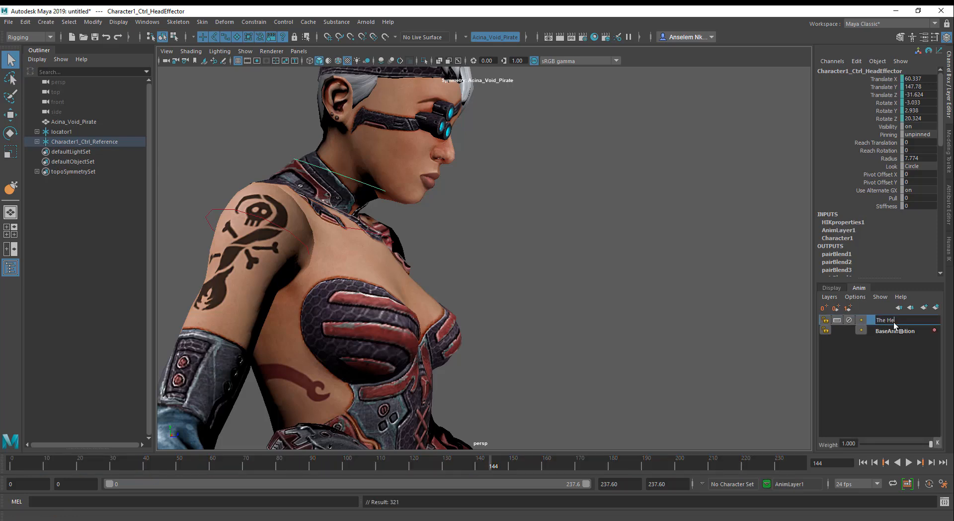
key("Return")
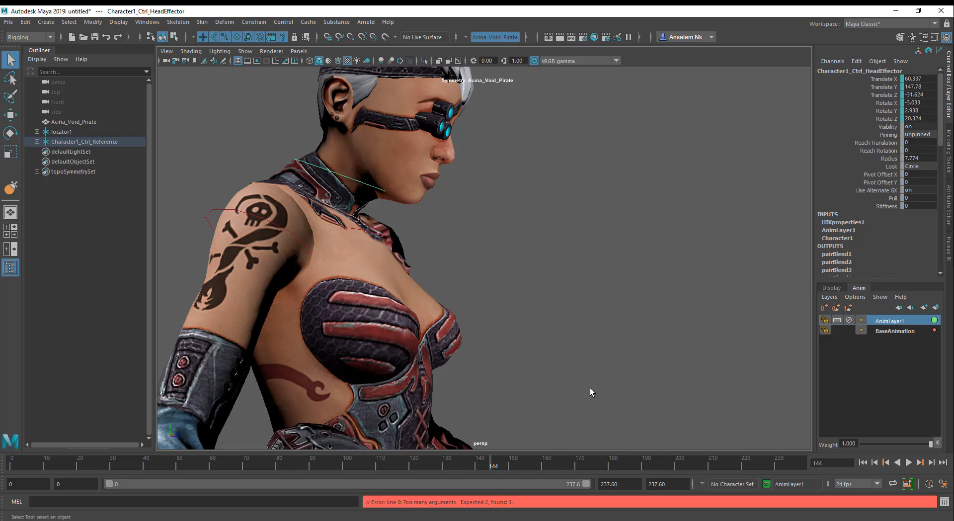
left_click(875, 392)
left_click(893, 321)
right_click(893, 321)
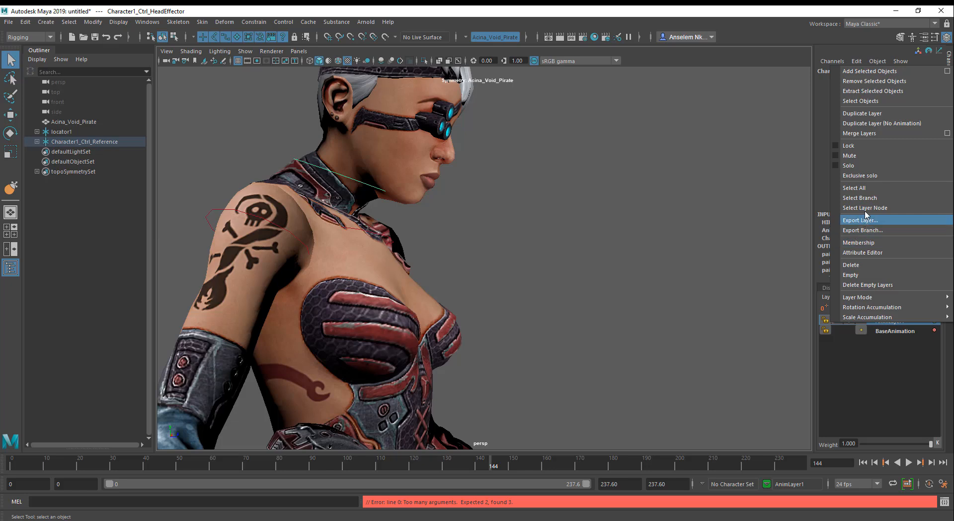
left_click(901, 362)
Rename the new animation layer The_Head
double_click(890, 320)
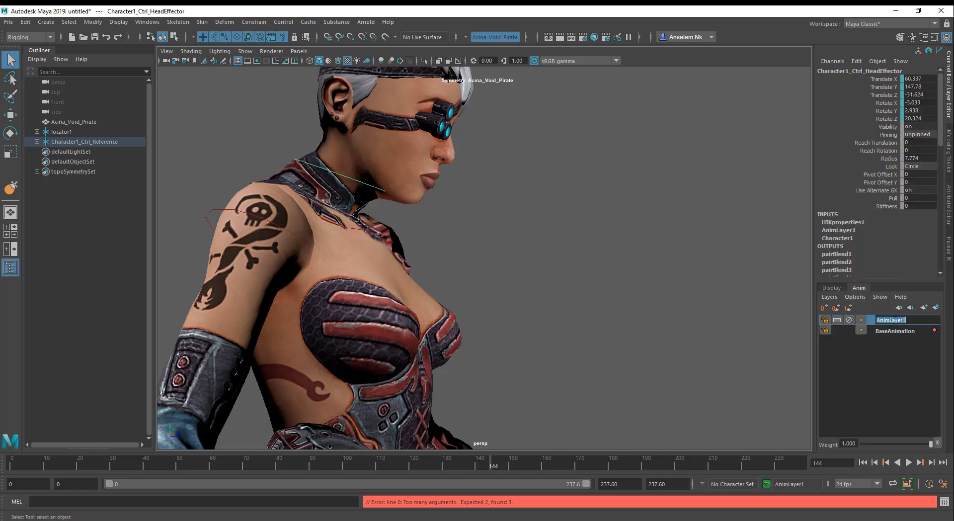
type("The_Heas")
key("Return")
right_click(894, 319)
left_click(917, 353)
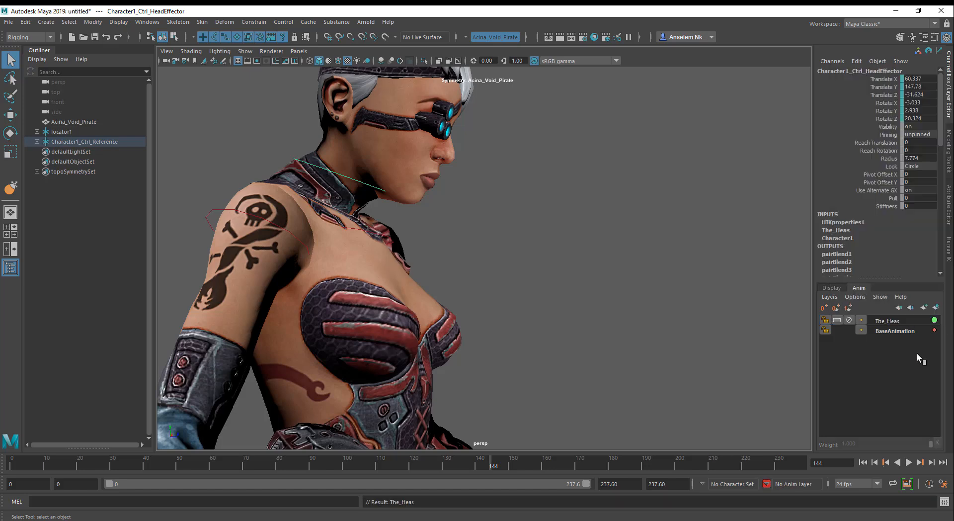
right_click(907, 323)
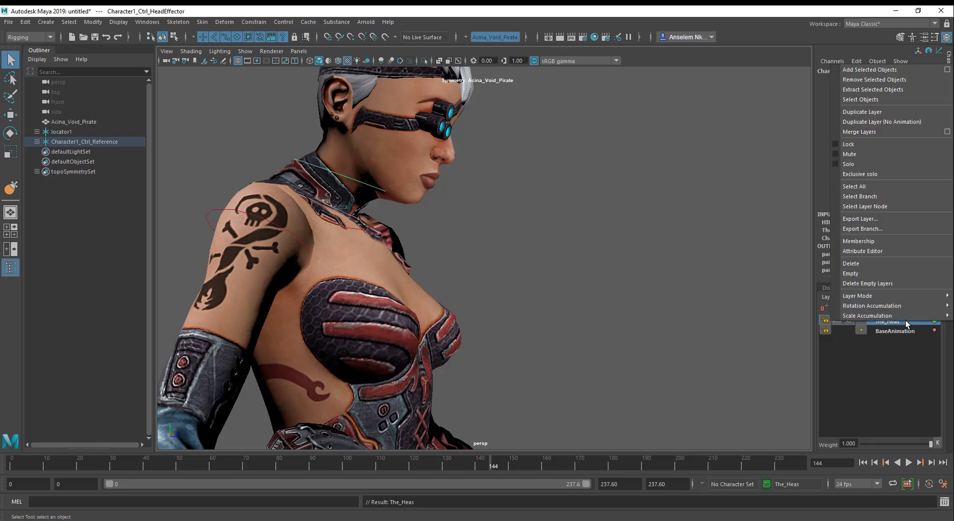
left_click(902, 314)
double_click(903, 318)
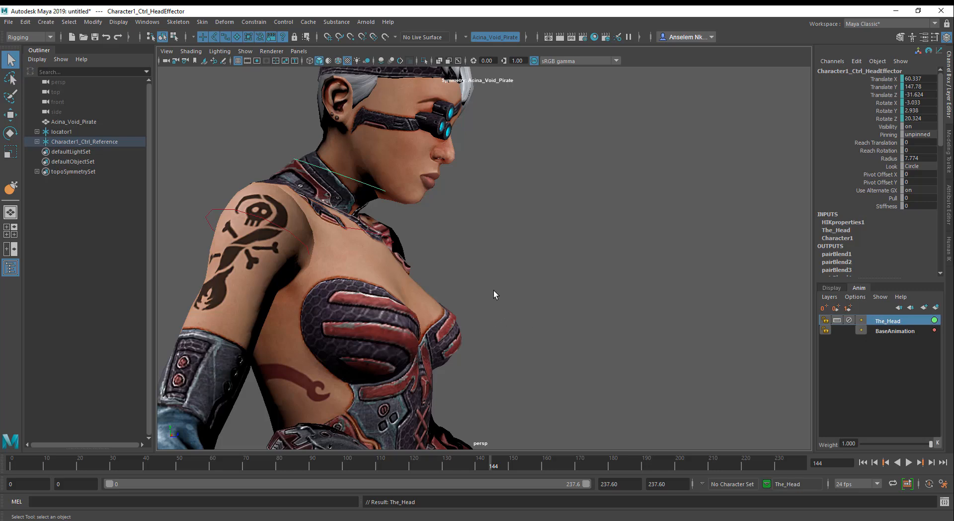
Activate the Rotate tool, scrub from frame 0 to frame 70, and key the head effector there on The_Head layer
right_click_drag(493, 292, 506, 365, "alt")
middle_click_drag(506, 364, 554, 332, "alt")
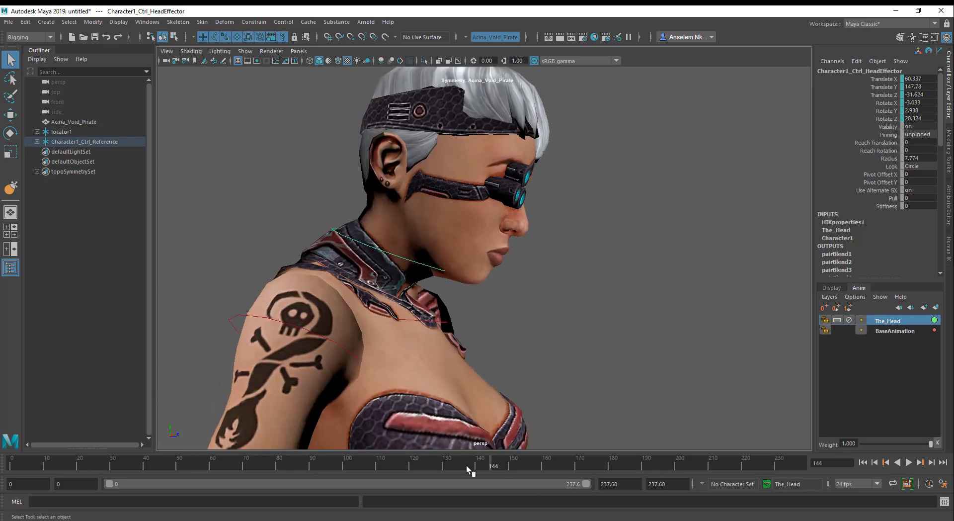
left_click_drag(467, 465, 0, 450)
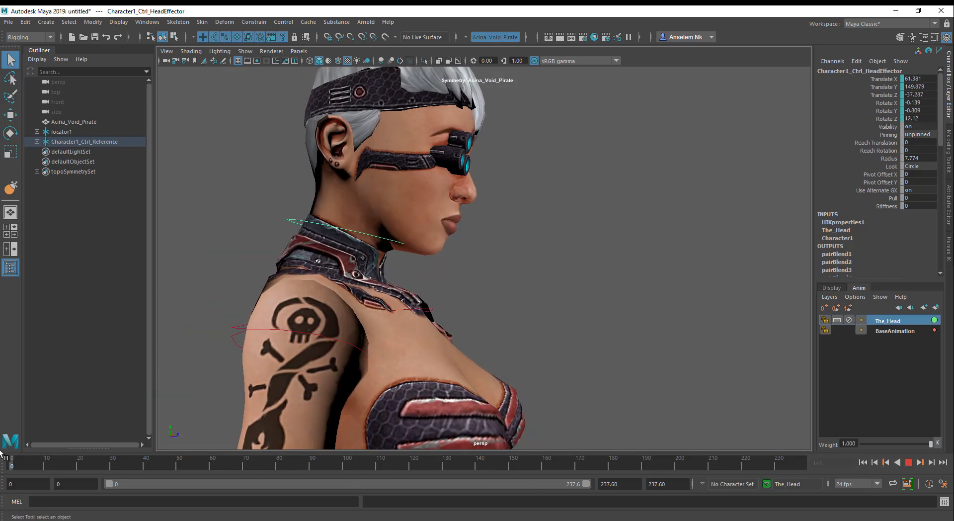
right_click_drag(456, 321, 453, 376, "alt")
middle_click_drag(453, 375, 489, 288, "alt")
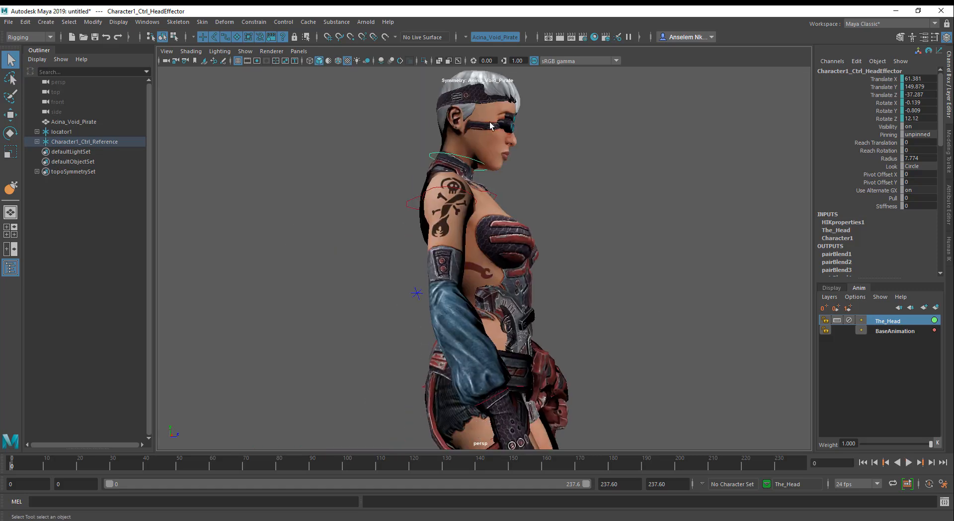
middle_click_drag(518, 234, 499, 273, "alt")
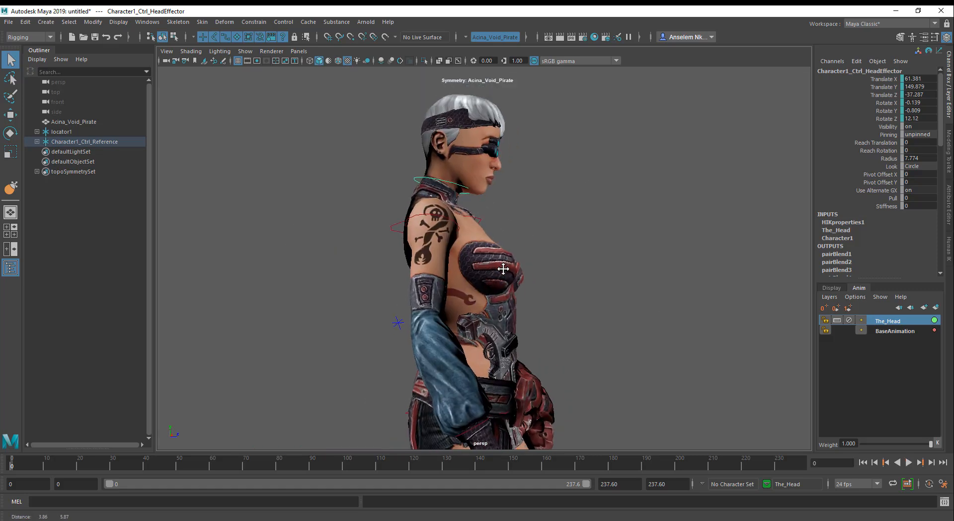
left_click(11, 133)
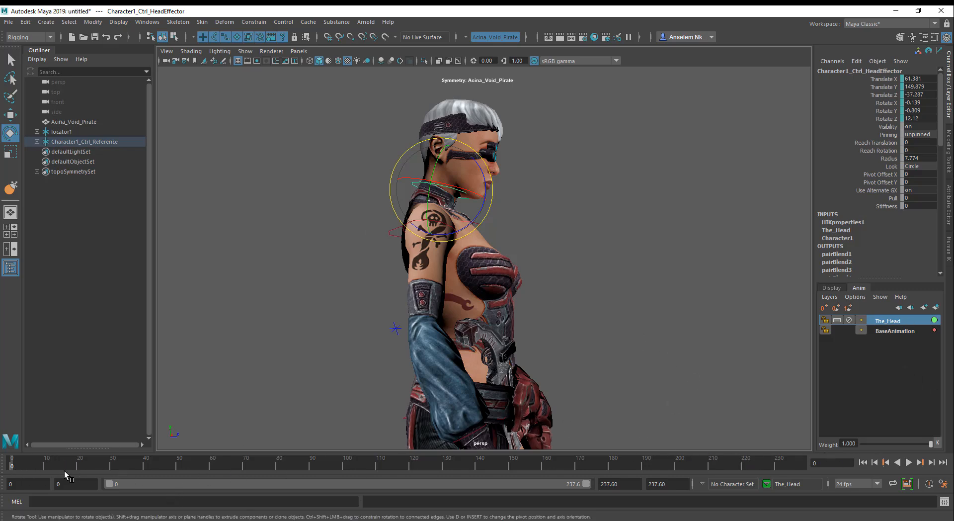
left_click_drag(31, 466, 243, 472)
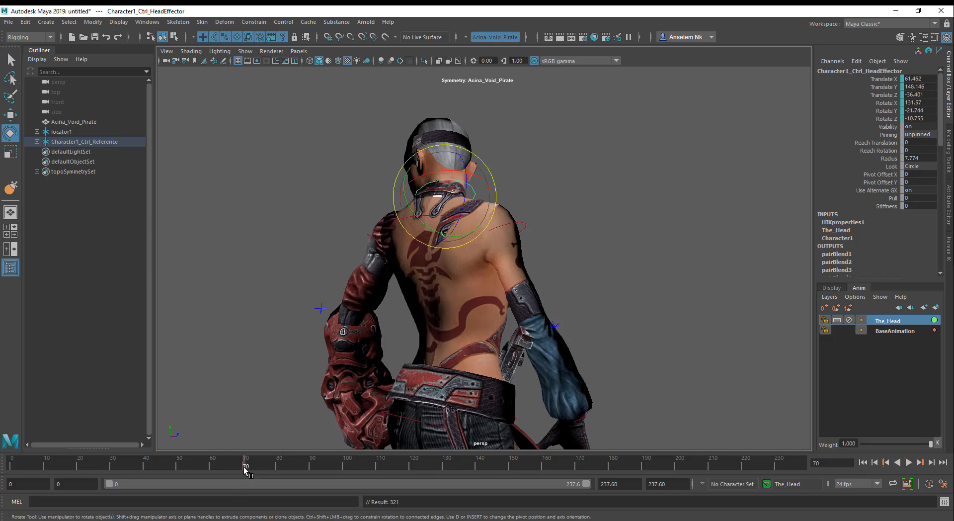
key("alt+v")
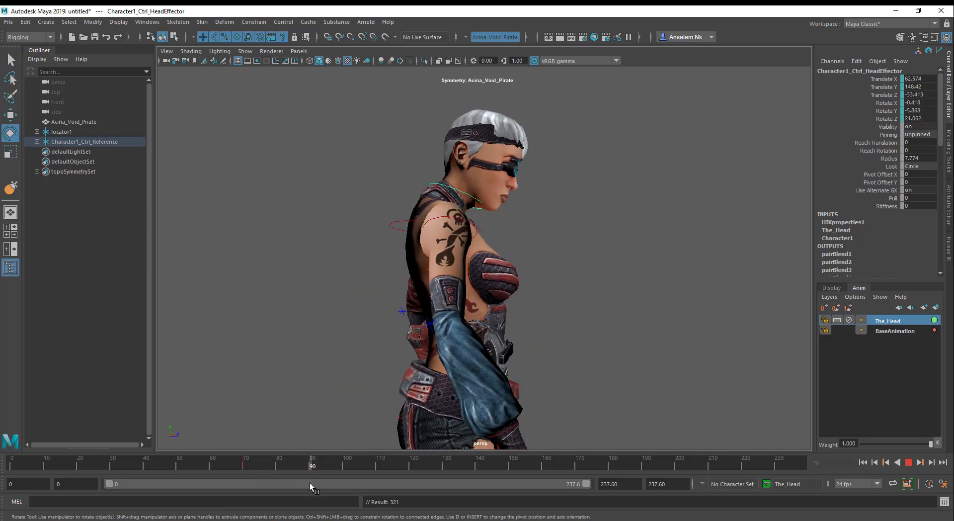
Try tilting the head effector upward at frame 90 on The_Head layer, and undo the trial rotations
key("alt+v")
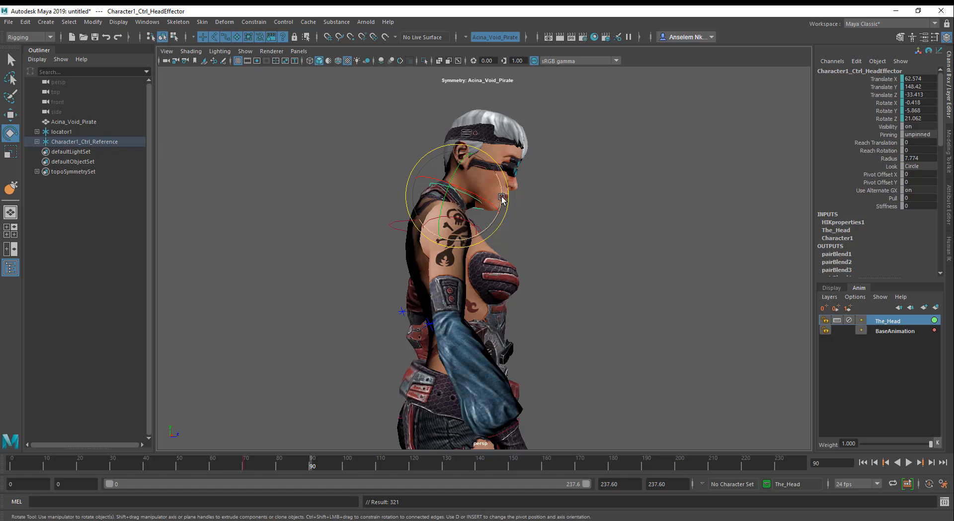
left_click_drag(502, 197, 498, 179)
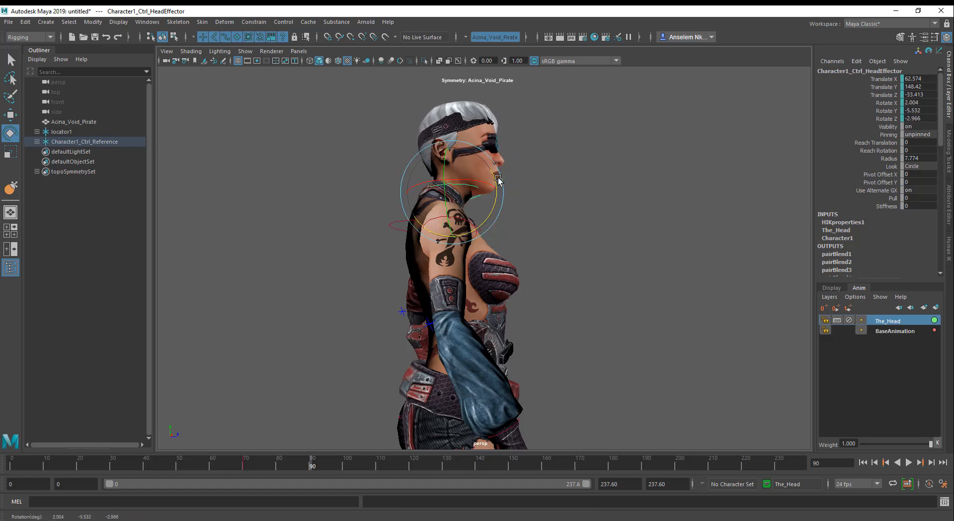
key("ctrl+z")
left_click_drag(596, 236, 477, 290, "alt")
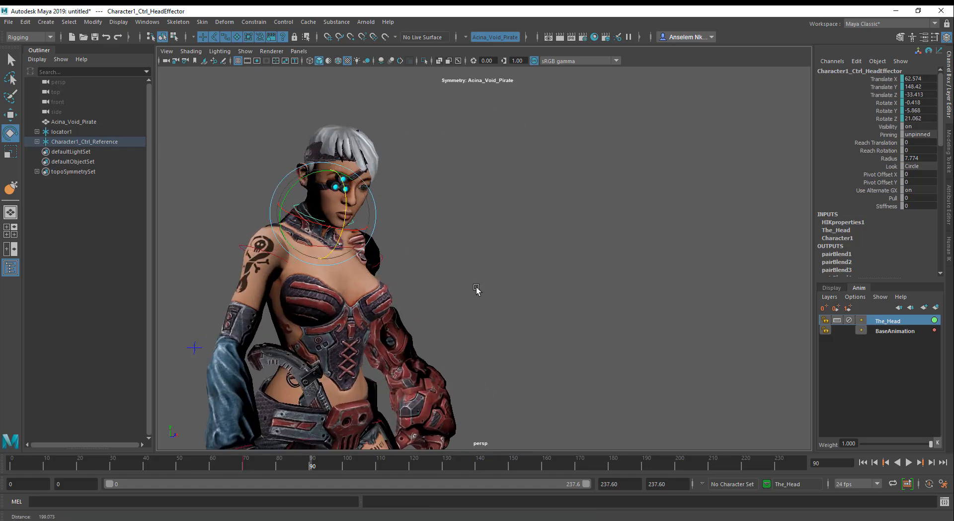
right_click_drag(477, 290, 507, 320, "alt")
middle_click_drag(507, 321, 643, 374, "alt")
right_click_drag(501, 298, 542, 317, "alt")
key("e")
left_click_drag(519, 220, 637, 198)
left_click_drag(575, 287, 579, 284, "alt")
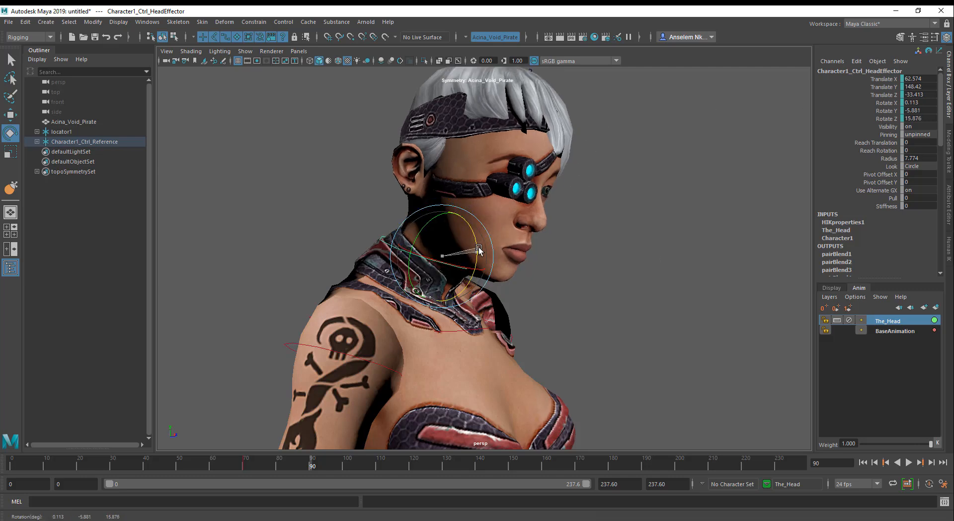
left_click_drag(480, 253, 504, 247)
key("ctrl+z")
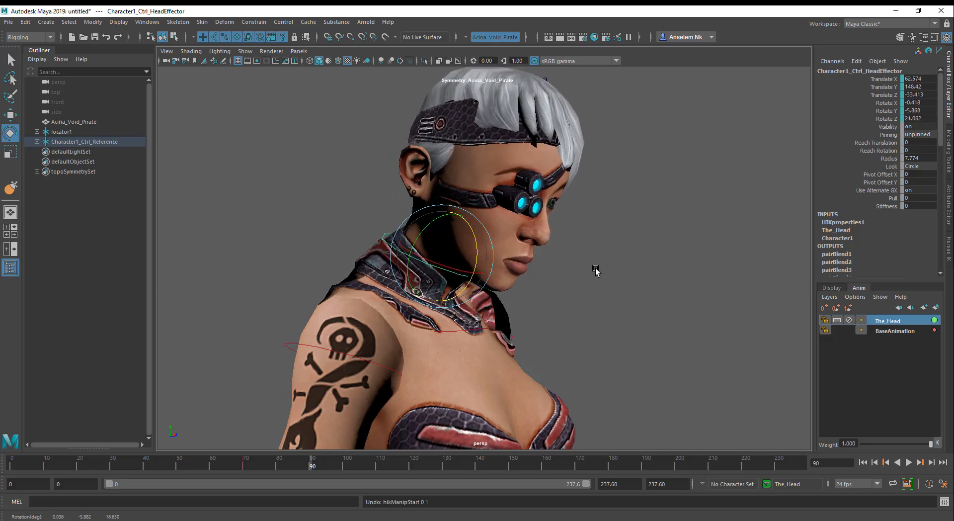
Tilt the head effector upward at frame 90 to a Rotate Z of about 1, key it, and scrub to check
key("e")
left_click_drag(588, 265, 648, 269)
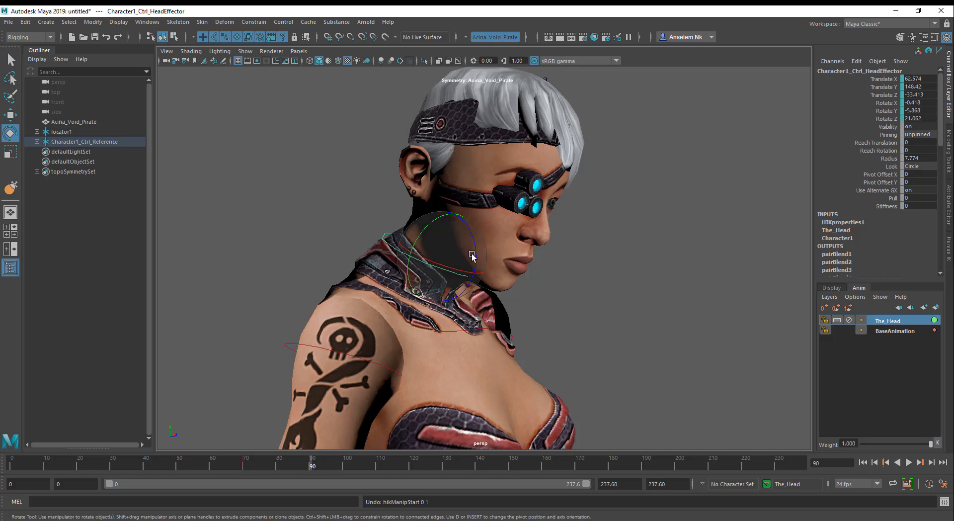
left_click_drag(472, 256, 473, 237)
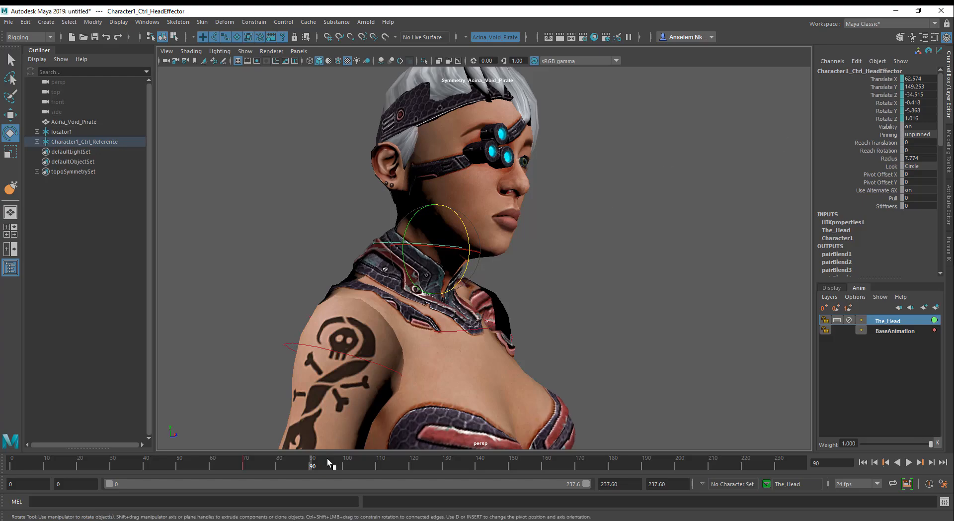
mouse_move(310, 470)
left_mouse_down()
mouse_move(268, 470)
mouse_move(308, 467)
mouse_move(285, 470)
mouse_move(297, 472)
left_mouse_up()
key("ctrl+z")
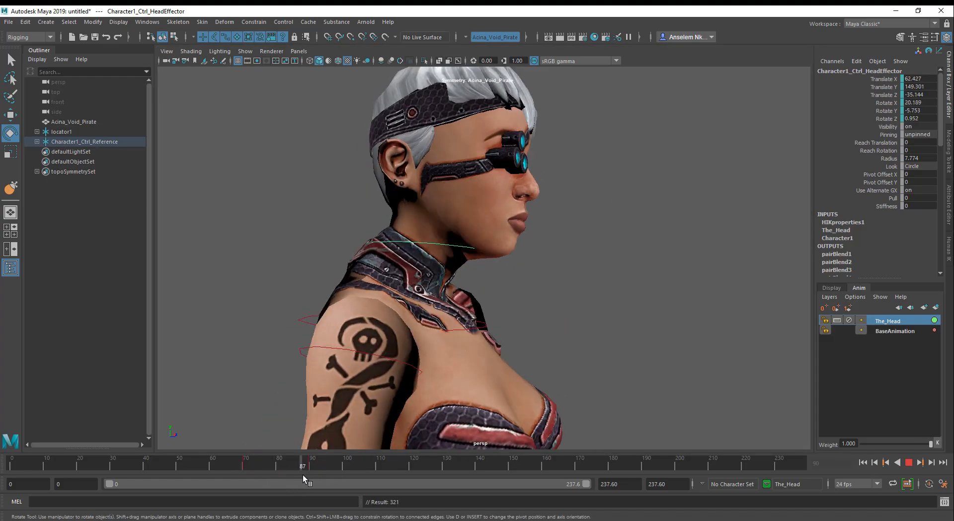
key("s")
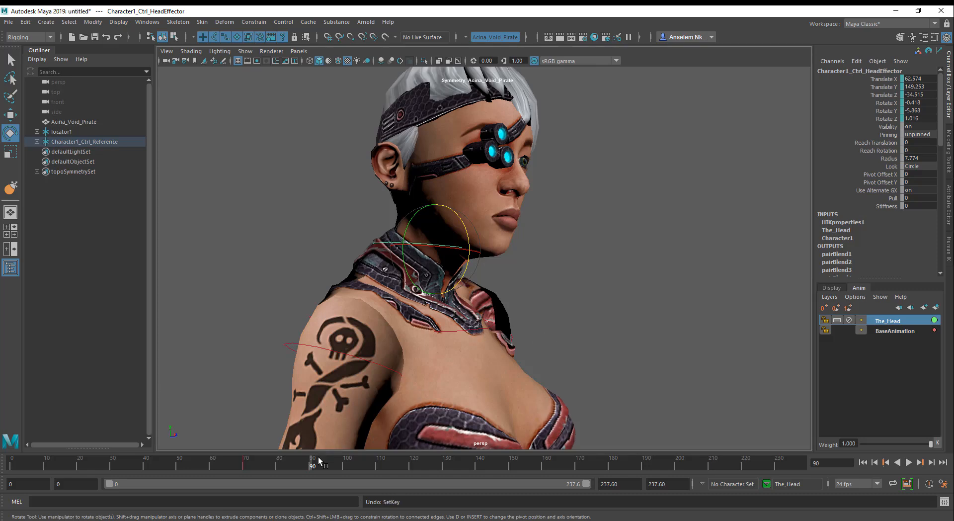
Undo the head effector's rotation and its keys on The_Head layer, and play the animation
key("ctrl+z")
key("ctrl+z")
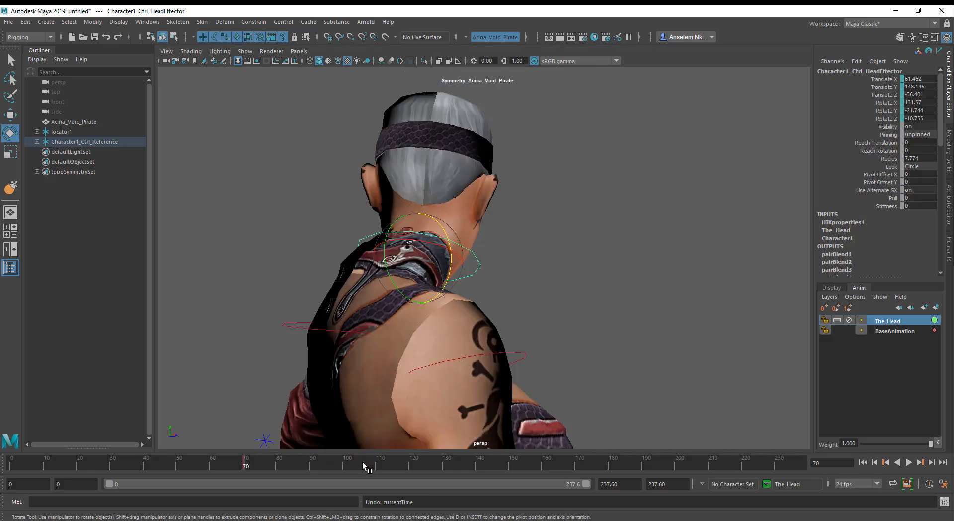
key("ctrl+z")
key("alt+v")
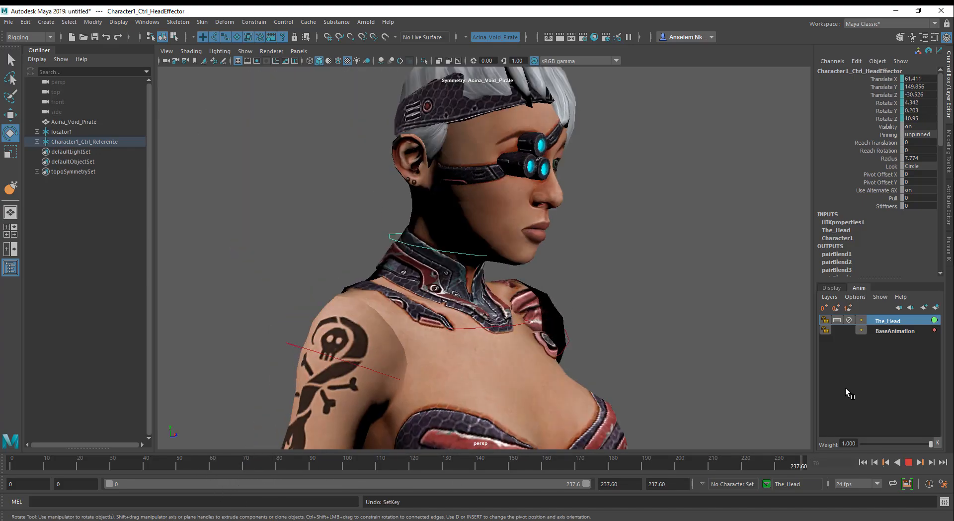
Stop the playback at frame 70 and key the head effector on The_Head layer
left_click_drag(652, 465, 247, 479)
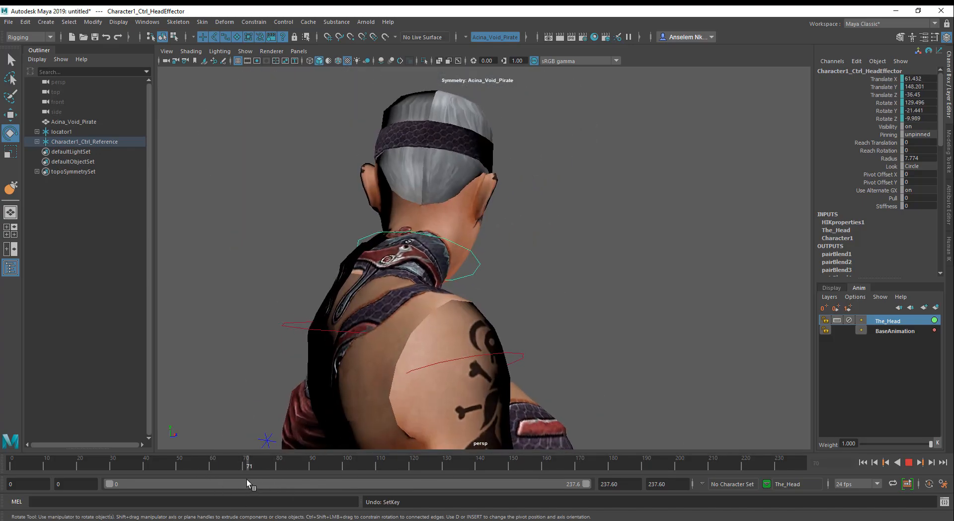
key("alt+v")
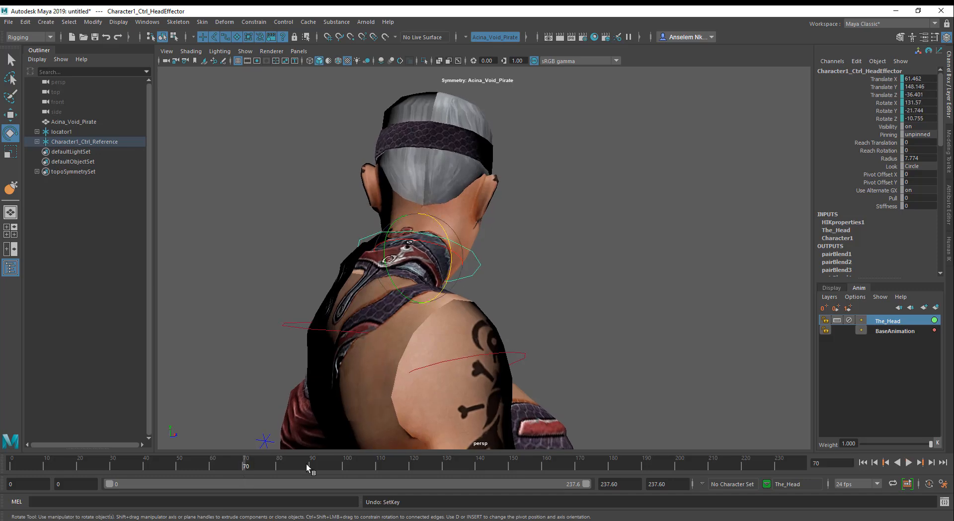
left_click_drag(581, 280, 568, 300, "alt")
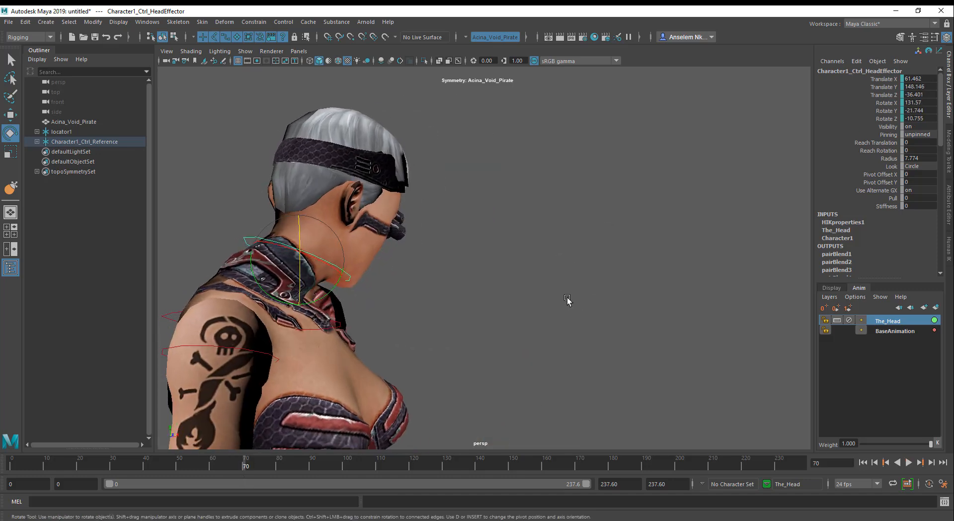
key("s")
Tilt the head effector upward at frame 90 to a Rotate Z of about 2.6, and key it on The_Head layer
left_click_drag(250, 465, 314, 474)
left_click_drag(400, 343, 453, 228, "alt")
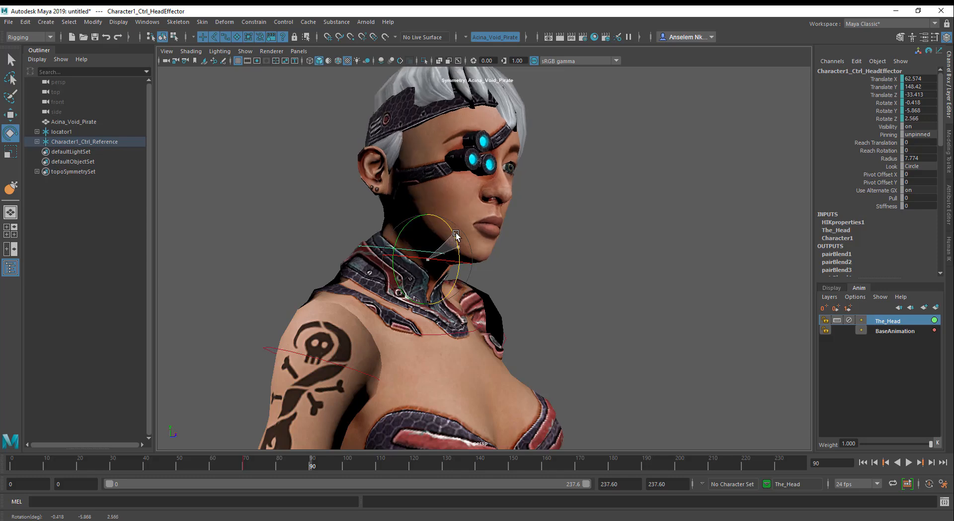
key("s")
left_click_drag(514, 383, 433, 372, "alt")
scroll(635, 391, "down", 5)
Try lowering The_Head layer's weight to 0 at frame 200, and scrub the timeline to compare the head motion
left_click_drag(310, 463, 676, 467)
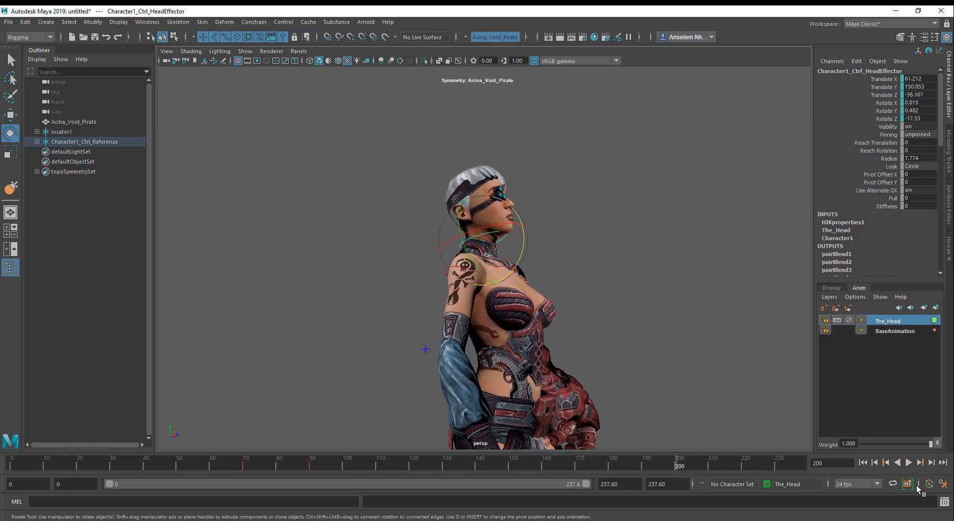
left_click_drag(931, 448, 825, 445)
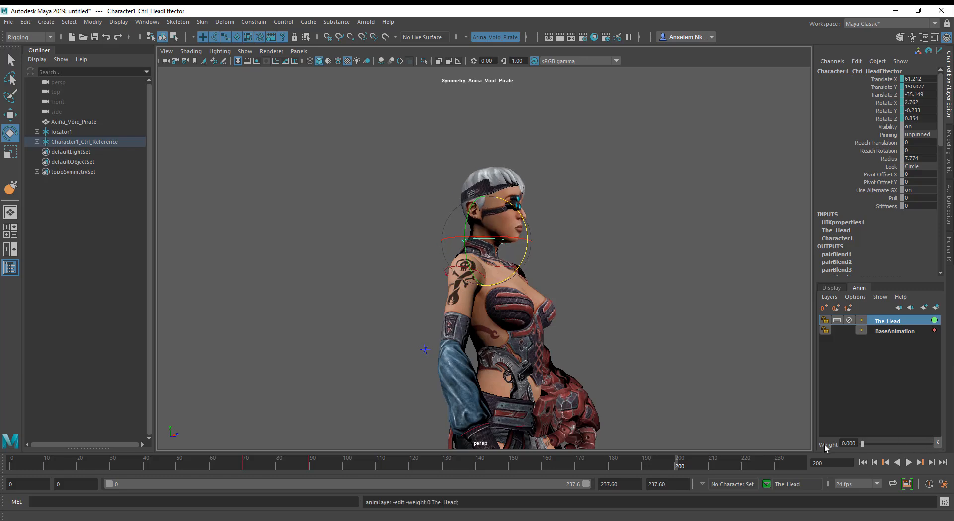
left_click_drag(724, 455, 567, 473)
Set The_Head layer's weight to 1 at frame 190 and key the weight
mouse_move(675, 467)
left_mouse_down()
mouse_move(586, 470)
mouse_move(642, 472)
left_mouse_up()
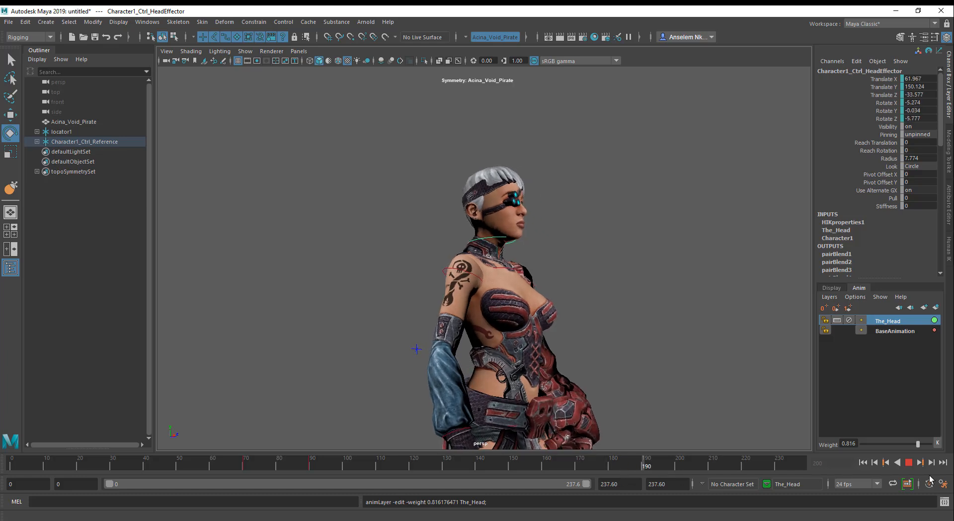
left_click_drag(918, 444, 951, 453)
left_click(937, 444)
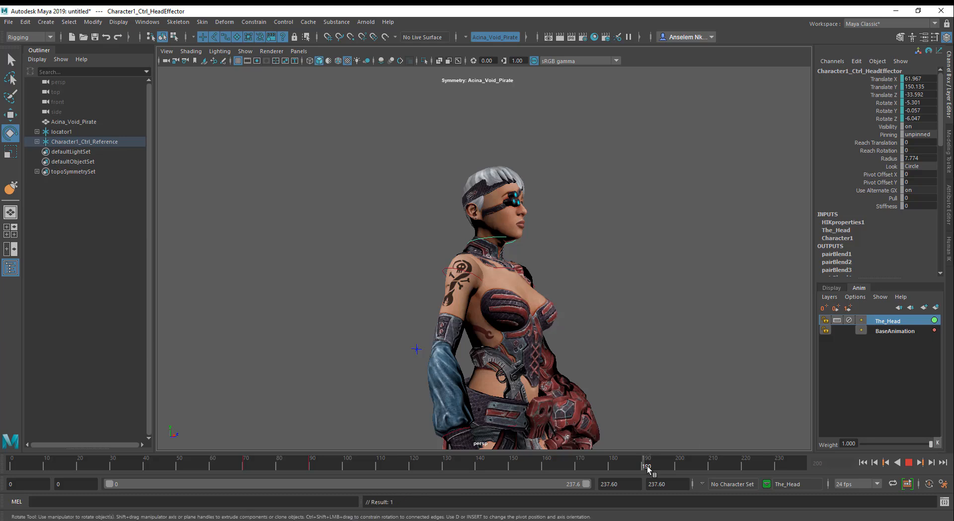
Key The_Head layer's weight at 0 on frame 200, and check the blend by playing and scrubbing the timeline
left_click_drag(660, 470, 679, 469)
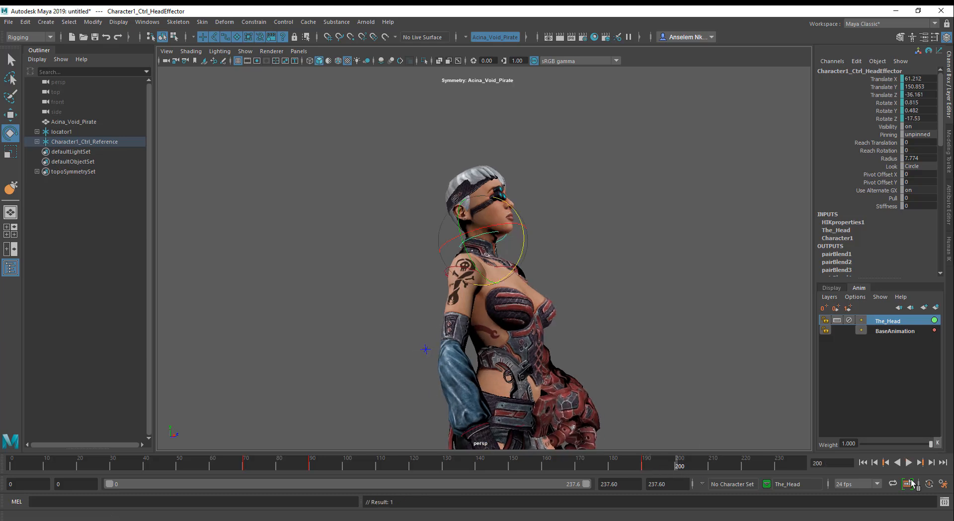
left_click_drag(931, 444, 836, 450)
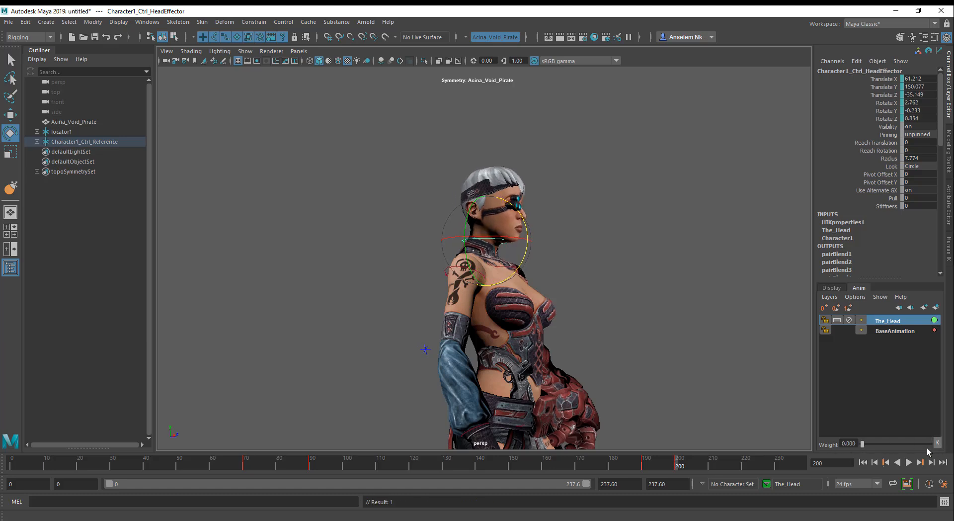
key("alt+v")
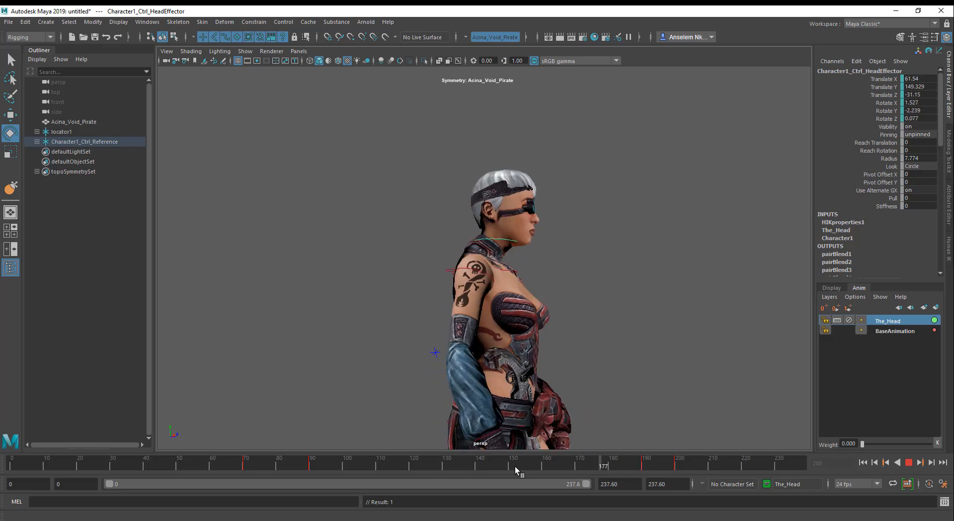
left_click(662, 465)
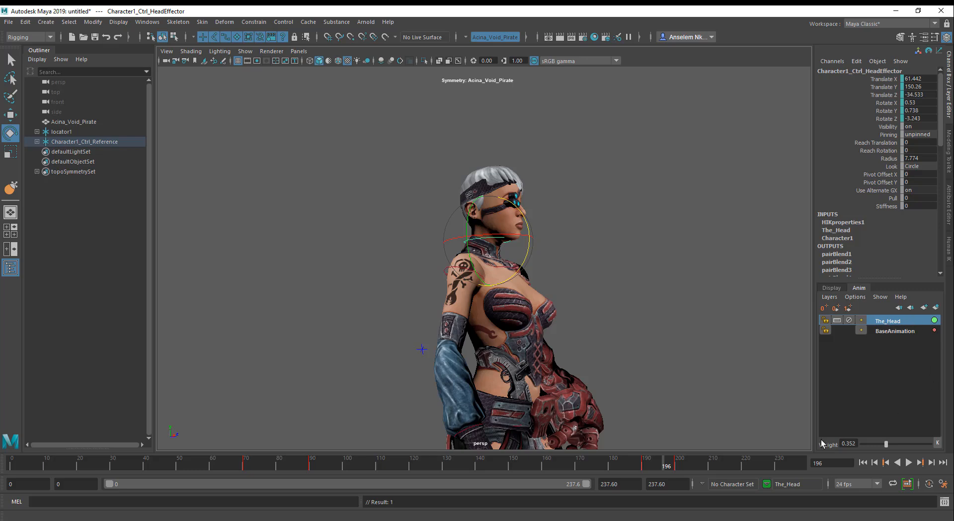
mouse_move(653, 467)
left_mouse_down()
mouse_move(144, 466)
mouse_move(240, 484)
mouse_move(457, 490)
mouse_move(704, 487)
mouse_move(761, 473)
mouse_move(338, 462)
mouse_move(265, 471)
mouse_move(518, 485)
mouse_move(741, 465)
left_mouse_up()
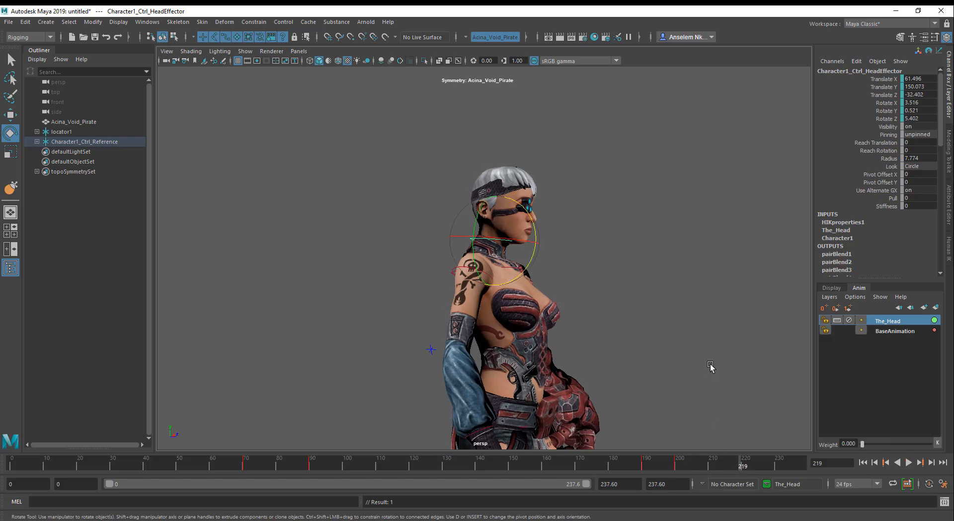
Frame the whole character in the perspective view and play the animation to review the full body motion
right_click_drag(677, 372, 409, 285, "alt")
left_click_drag(450, 386, 560, 389, "alt")
right_click_drag(562, 391, 571, 431, "alt")
middle_click_drag(571, 431, 619, 368, "alt")
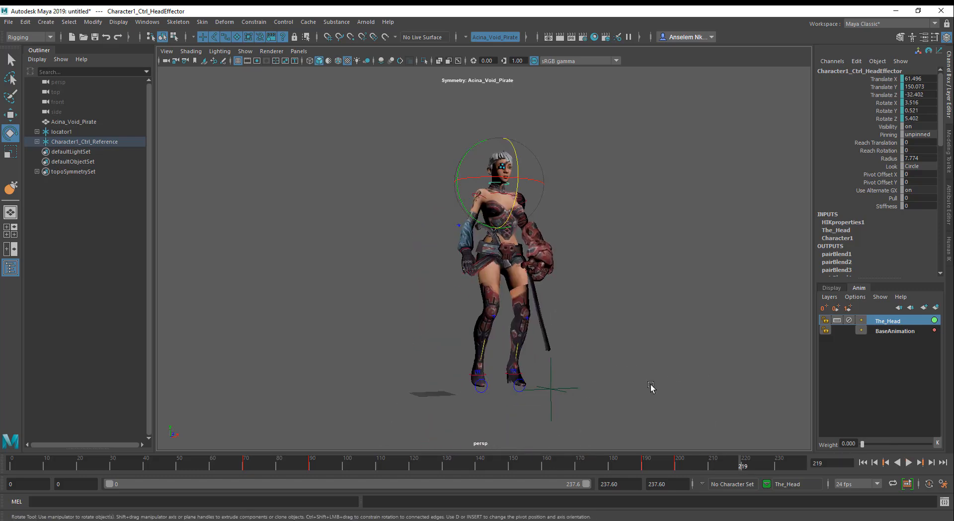
left_click_drag(650, 389, 680, 405, "alt")
key("alt+v")
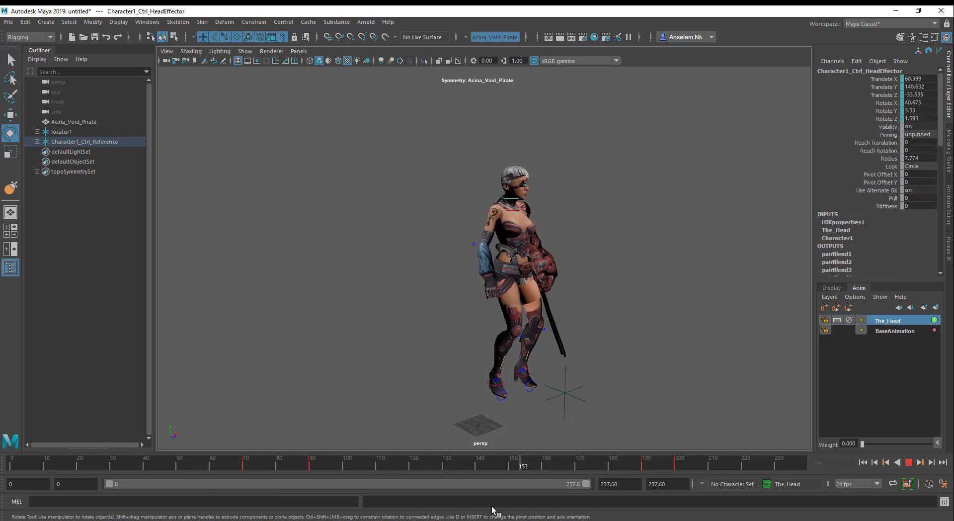
key("alt+v")
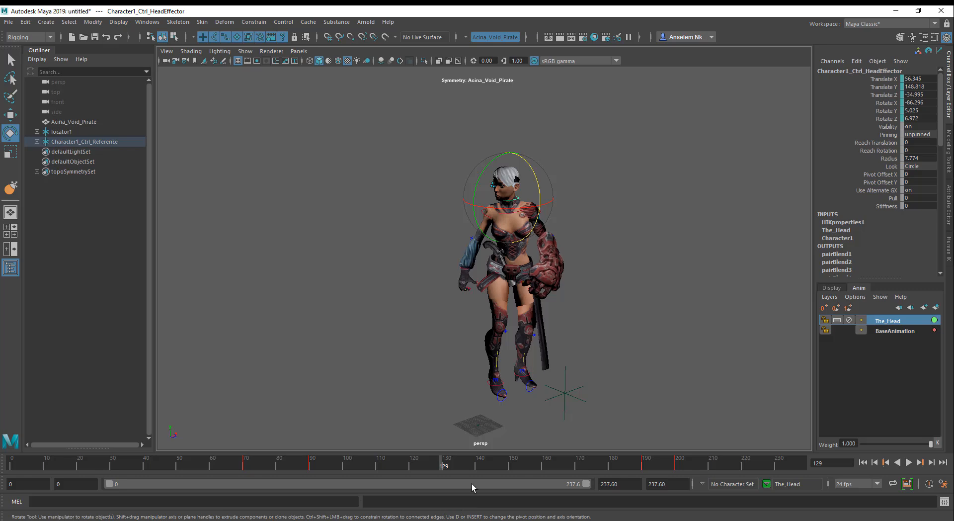
Deselect the head effector, activate the Select tool, play the animation from a wider view, and scrub to frame 109
mouse_move(422, 209)
right_mouse_down()
mouse_move(375, 208)
mouse_move(420, 209)
right_mouse_up()
left_click(205, 178)
left_click(11, 61)
left_click_drag(373, 318, 348, 288, "alt")
right_click_drag(348, 288, 329, 282, "alt")
left_click_drag(329, 282, 442, 350, "alt")
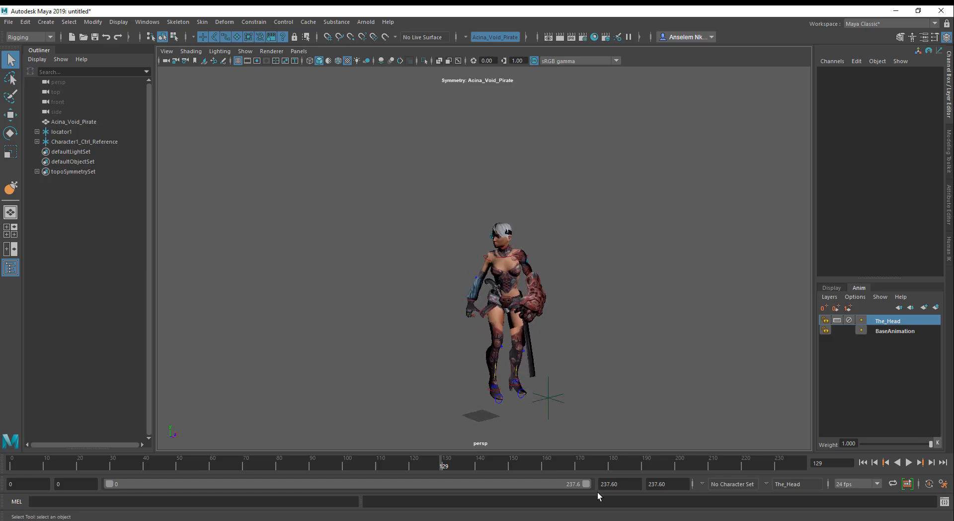
key("alt+v")
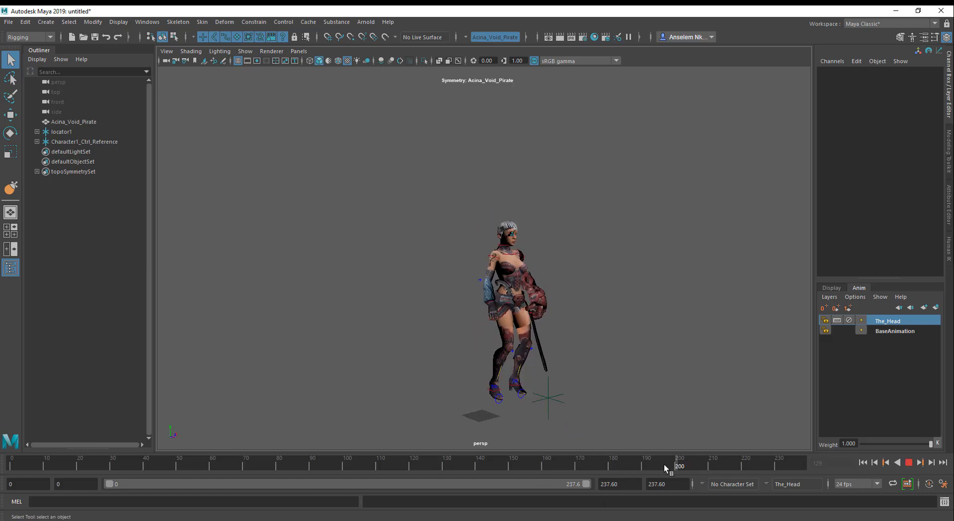
mouse_move(395, 471)
left_mouse_down()
mouse_move(341, 473)
mouse_move(377, 474)
left_mouse_up()
Create a polygon plane at the origin and scale it uniformly to about 1123 as a floor
right_click_drag(402, 324, 341, 323, "shift")
key("r")
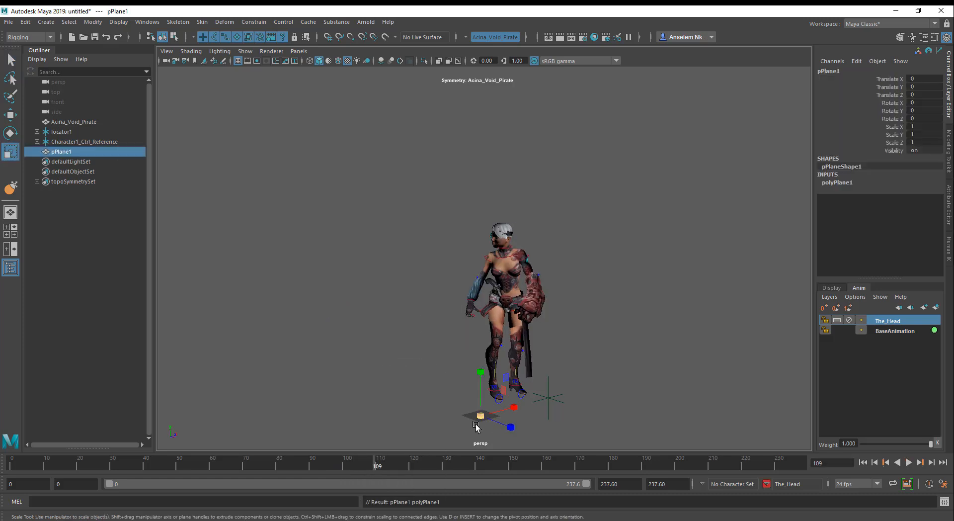
left_click_drag(480, 415, 511, 444)
left_click_drag(477, 418, 765, 398)
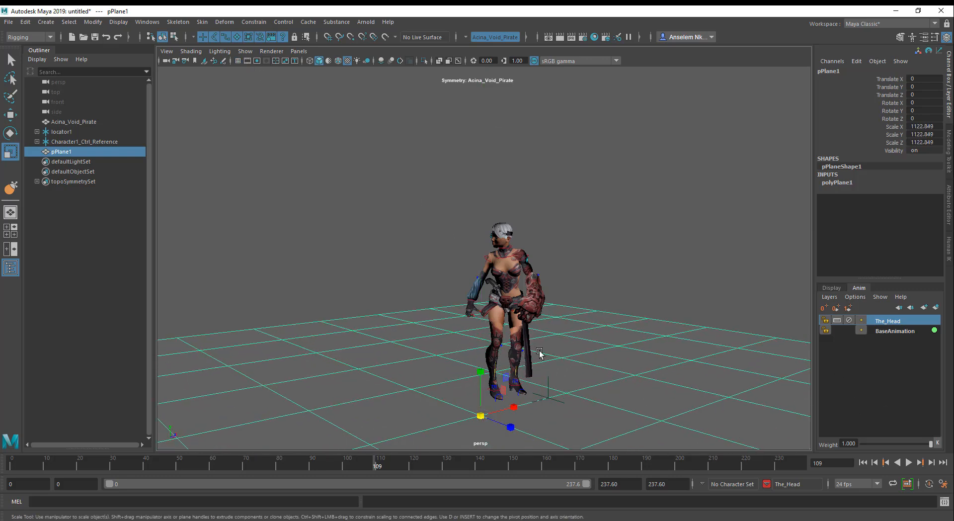
Enlarge the floor plane to a uniform scale of about 1207, and deselect it
left_click_drag(539, 356, 507, 342, "alt")
right_click_drag(507, 343, 557, 411, "alt")
left_click_drag(518, 396, 540, 413, "alt")
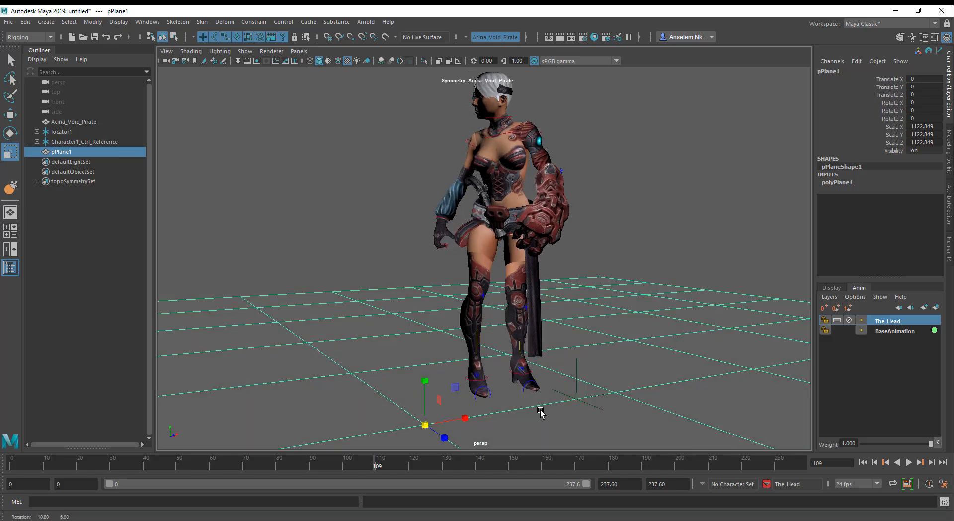
middle_click_drag(540, 412, 554, 374, "alt")
left_click_drag(439, 387, 616, 399)
right_click_drag(626, 403, 507, 318, "alt")
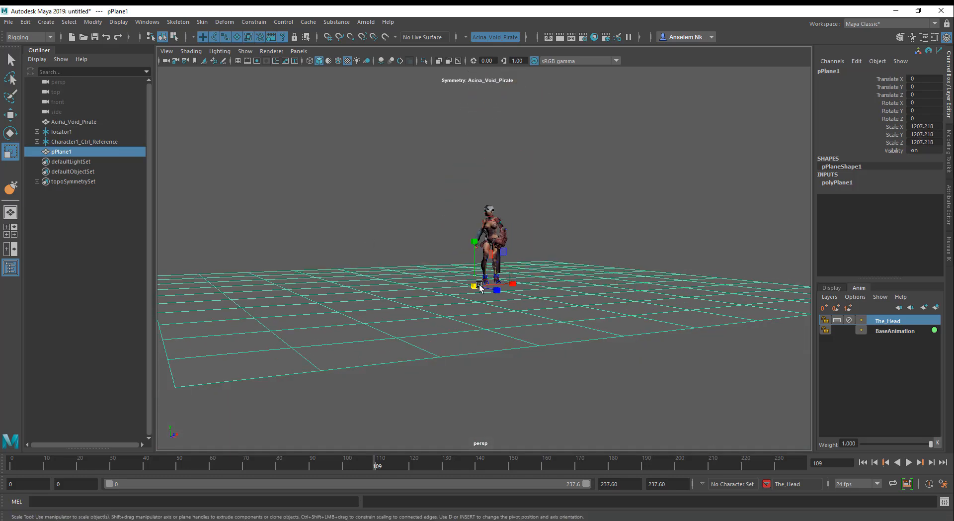
middle_click_drag(510, 320, 512, 392, "alt")
right_click_drag(512, 392, 544, 428, "alt")
middle_click_drag(540, 385, 535, 354, "alt")
right_click_drag(535, 354, 569, 377, "alt")
left_click(518, 121)
middle_click_drag(571, 281, 584, 239, "alt")
Turn on ambient occlusion, multisample anti-aliasing and shadows in the perspective viewport
left_click(381, 60)
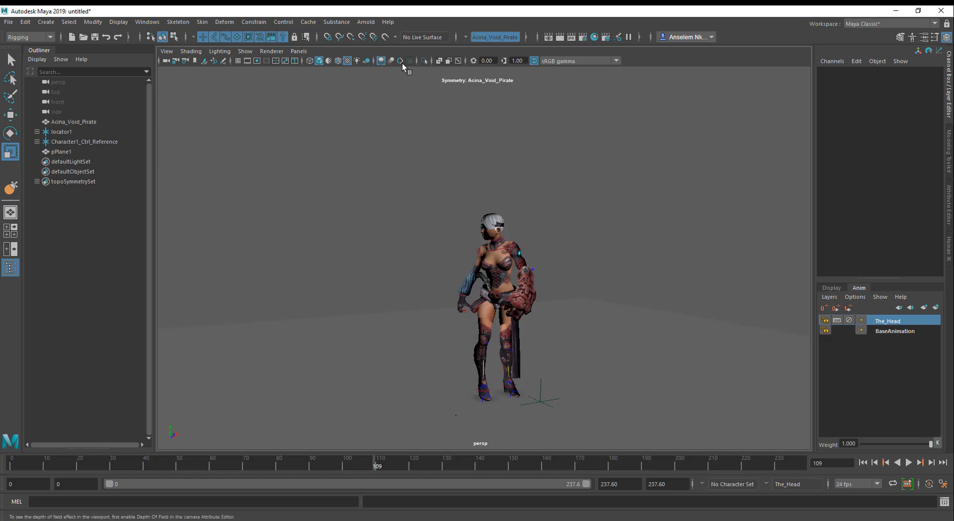
left_click(400, 61)
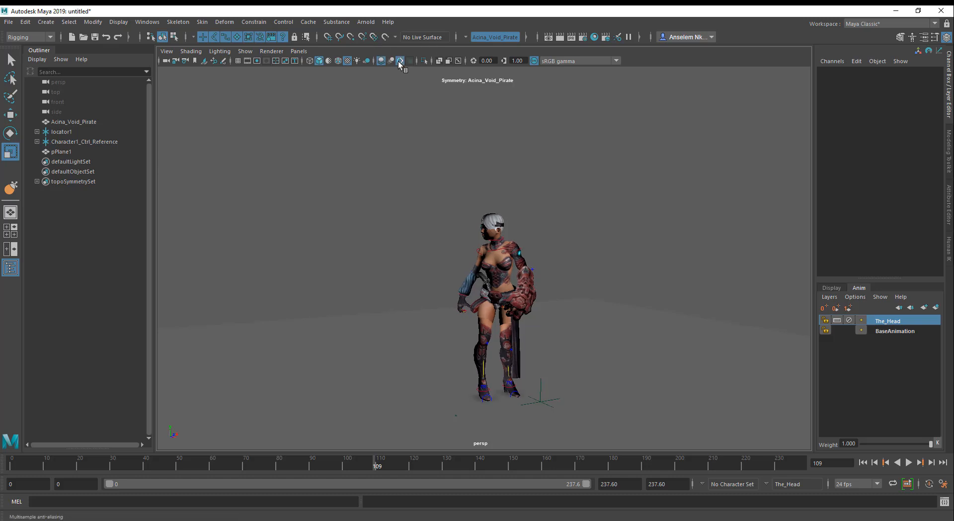
left_click(367, 61)
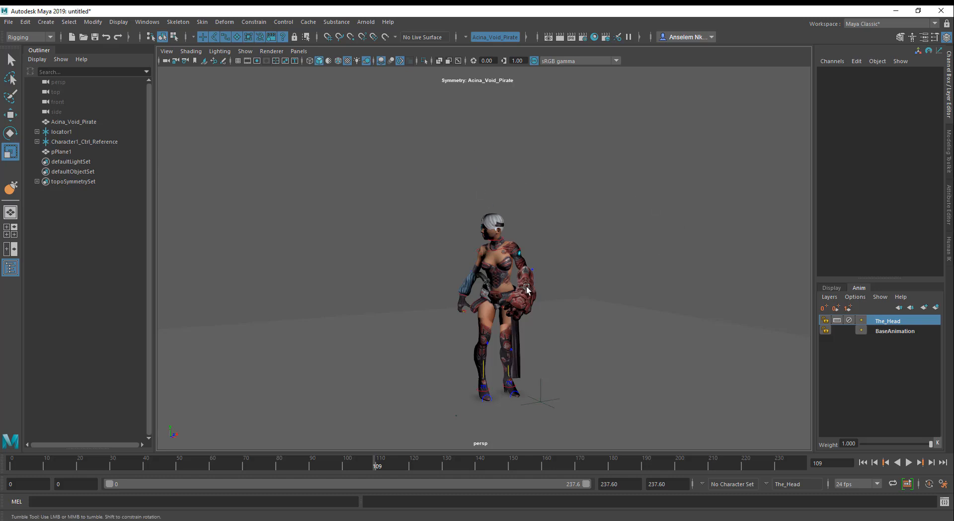
left_click_drag(581, 287, 562, 282, "alt")
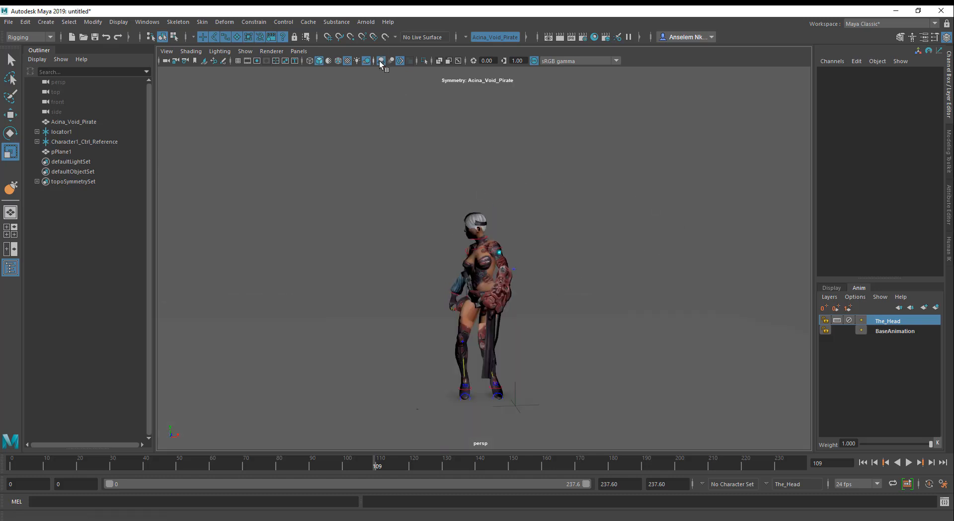
left_click_drag(405, 171, 471, 190, "alt")
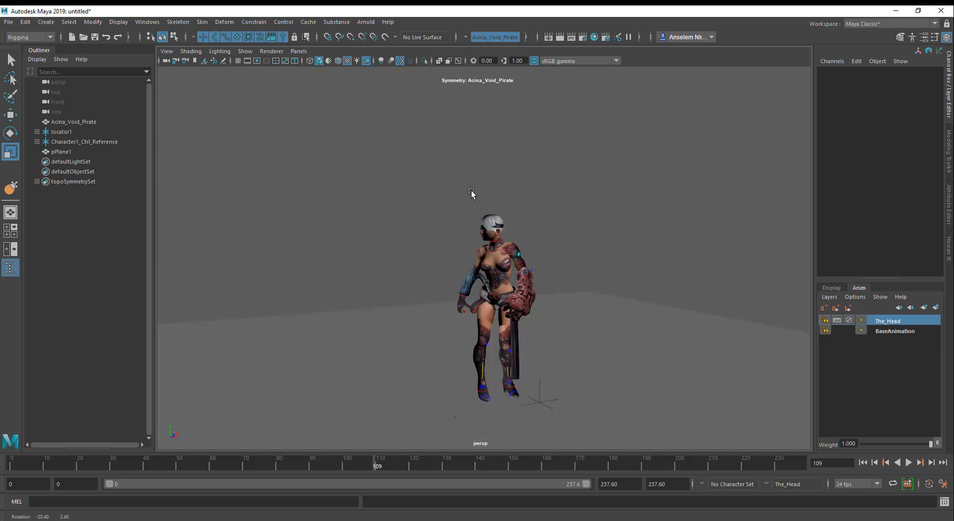
left_click(380, 60)
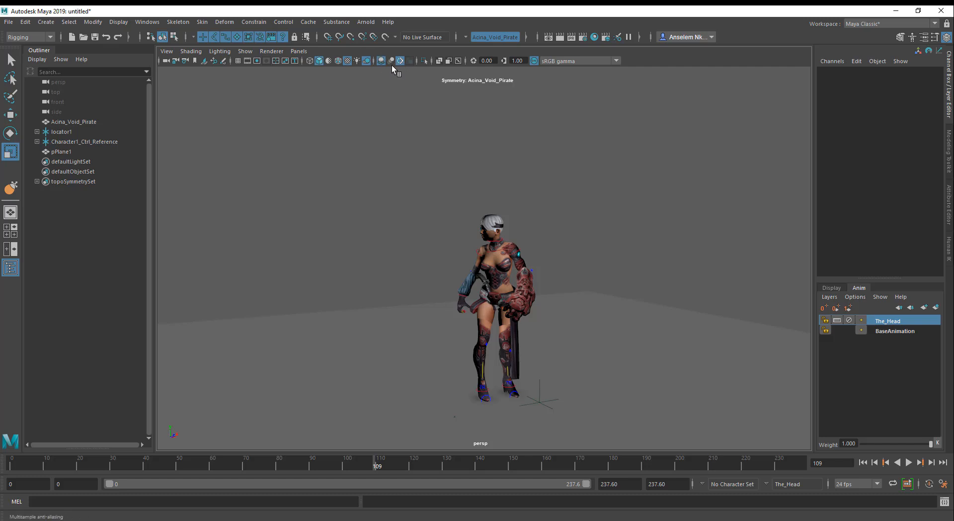
Create an ambient light and a directional light at the origin, and light the viewport with all scene lights
right_click(363, 136)
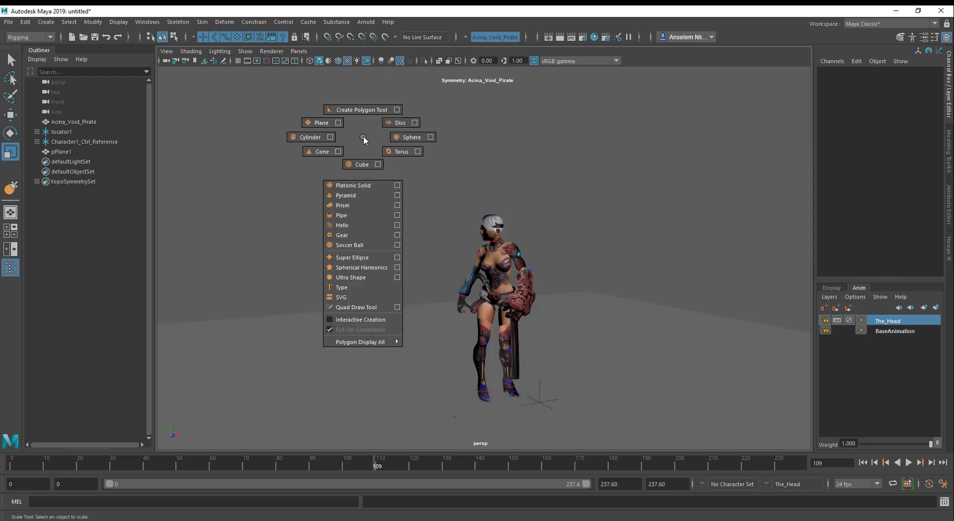
left_click(78, 21)
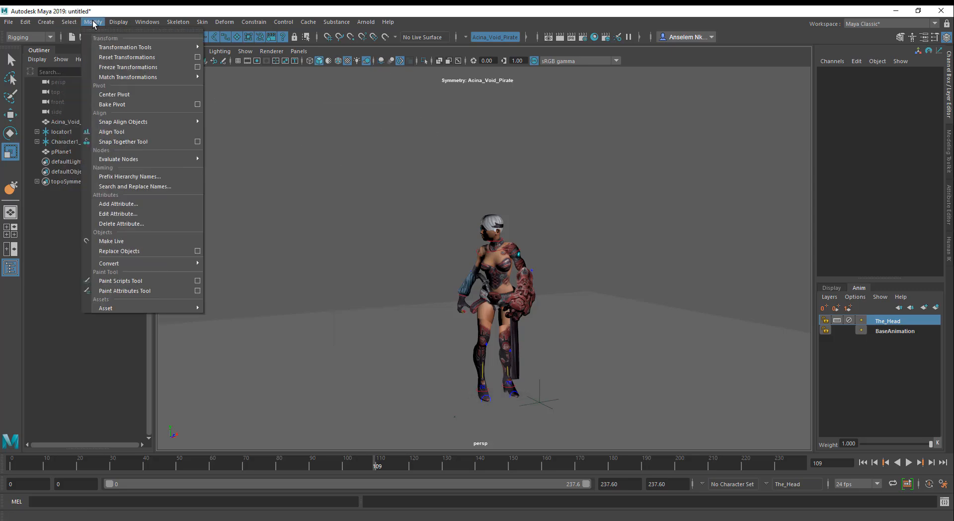
mouse_move(121, 23)
mouse_move(46, 22)
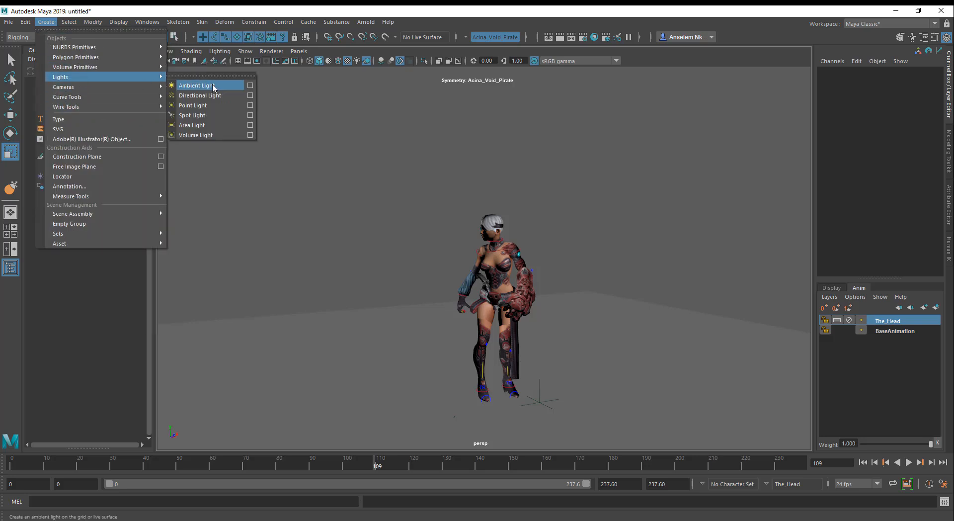
left_click(214, 79)
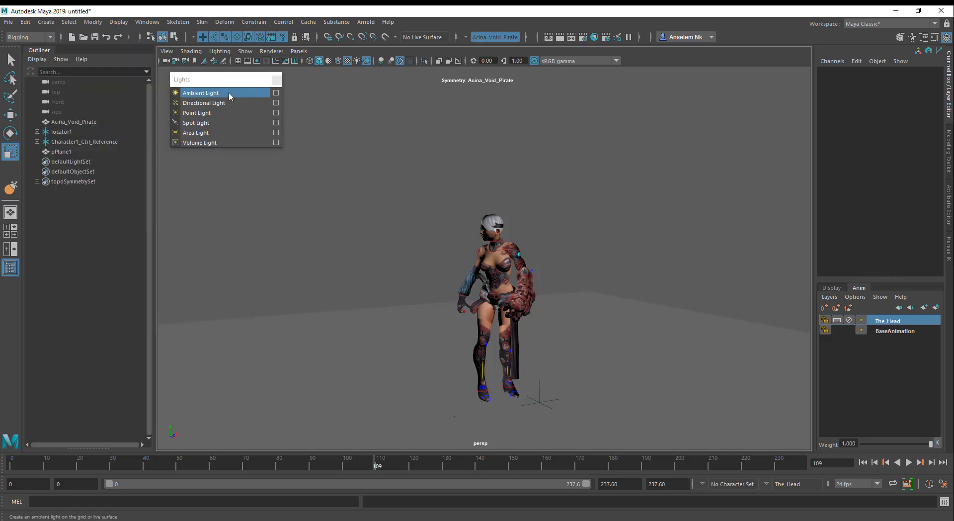
left_click(229, 93)
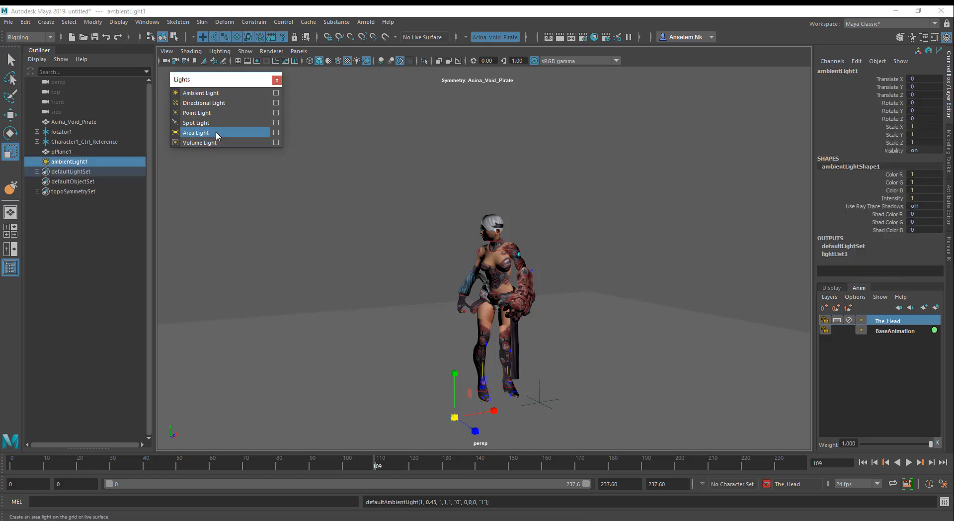
left_click(216, 105)
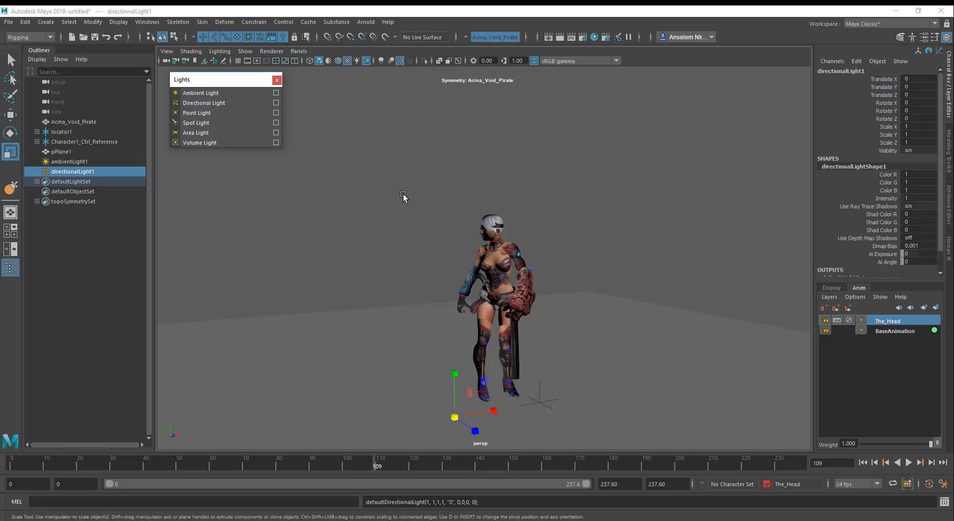
left_click(357, 61)
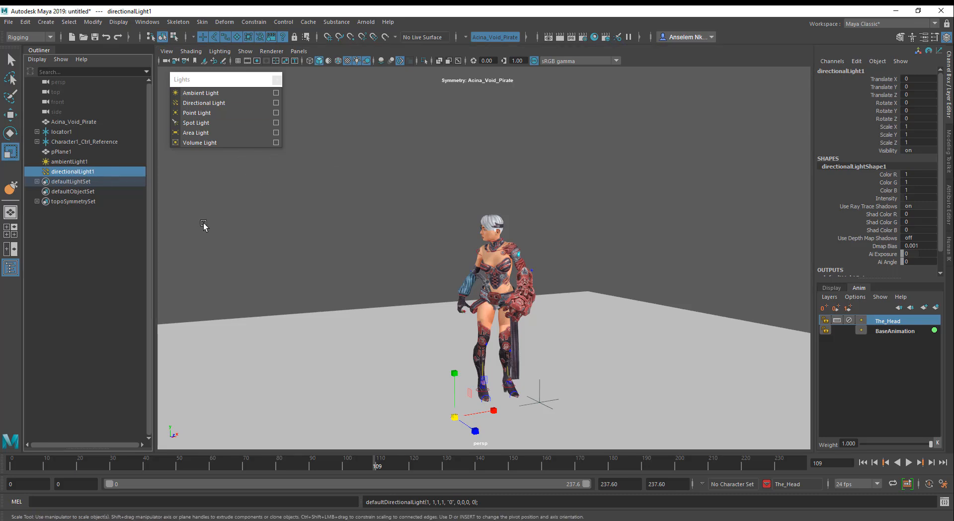
Toggle scene lighting in the perspective viewport to compare how the character and floor look with and without it
left_click(381, 60)
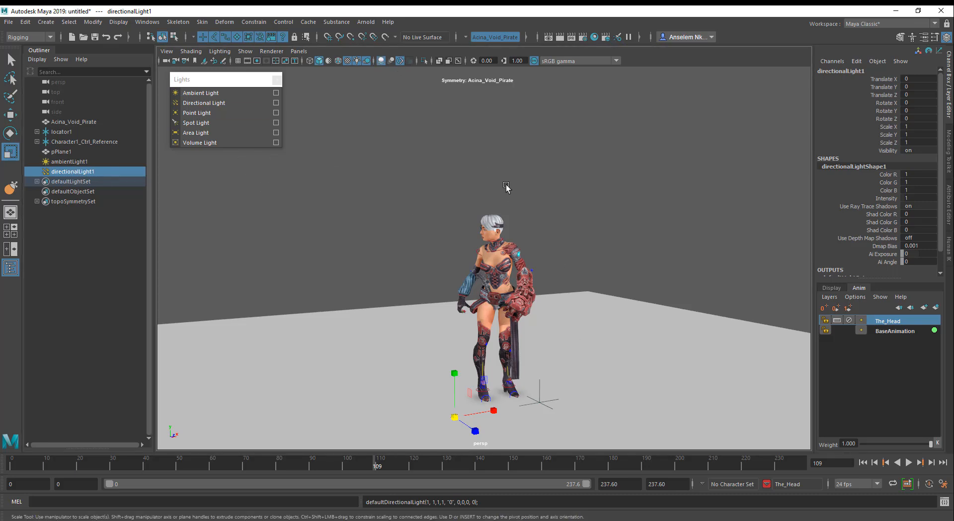
middle_click_drag(526, 359, 536, 338, "alt")
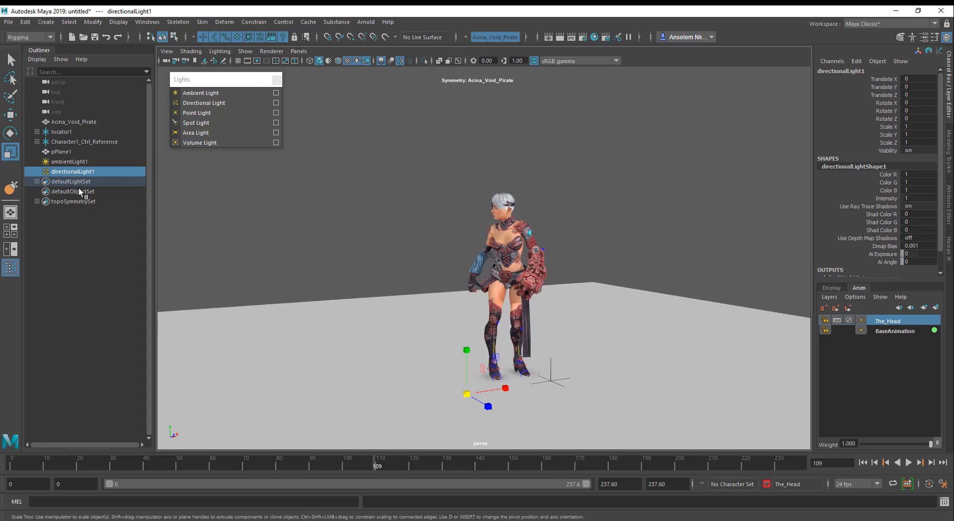
left_click(10, 61)
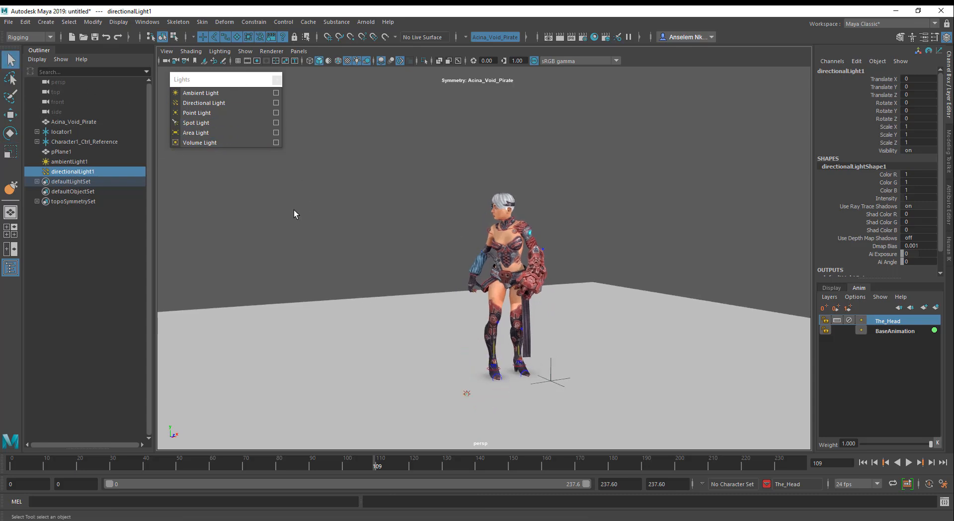
left_click(380, 61)
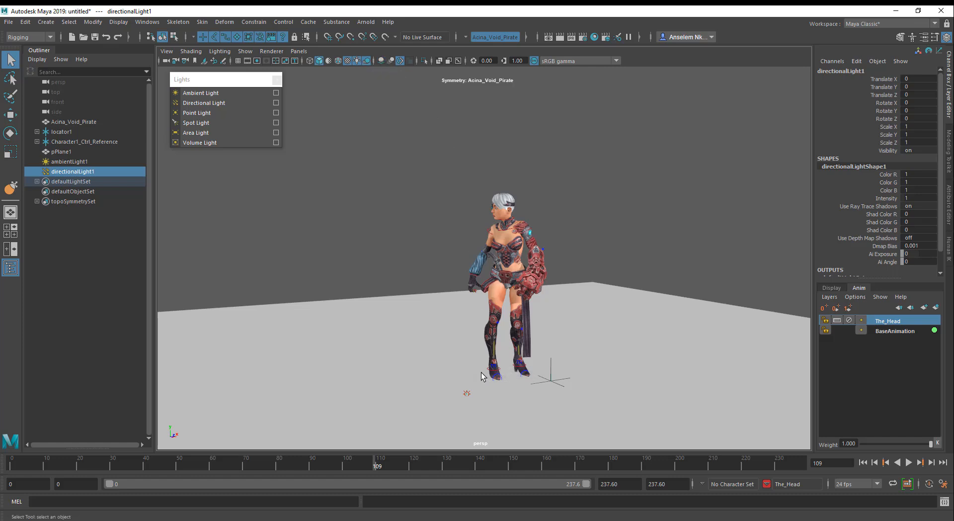
Raise the directional light above the character to Translate Y about 207.8 and scale it uniformly to about 117.2
left_click(65, 170)
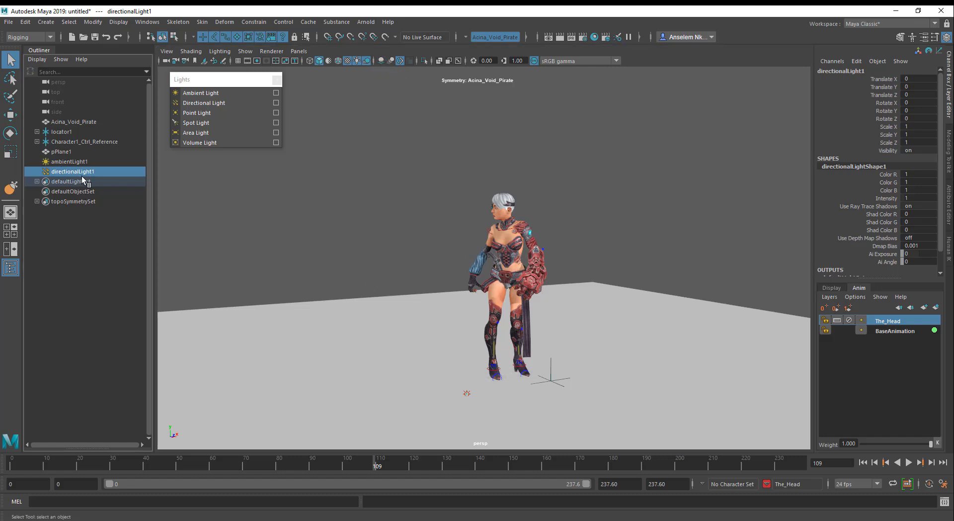
left_click(87, 163)
left_click(85, 172)
middle_click_drag(489, 285, 468, 263, "alt")
right_click_drag(468, 263, 379, 178, "alt")
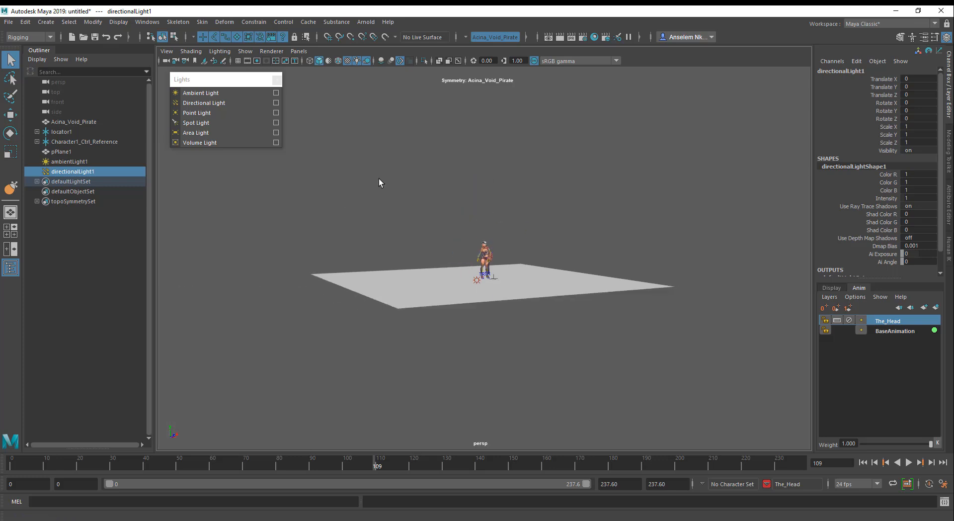
middle_click_drag(439, 258, 489, 328, "alt")
right_click_drag(490, 328, 529, 390, "alt")
middle_click_drag(529, 390, 506, 355, "alt")
key("w")
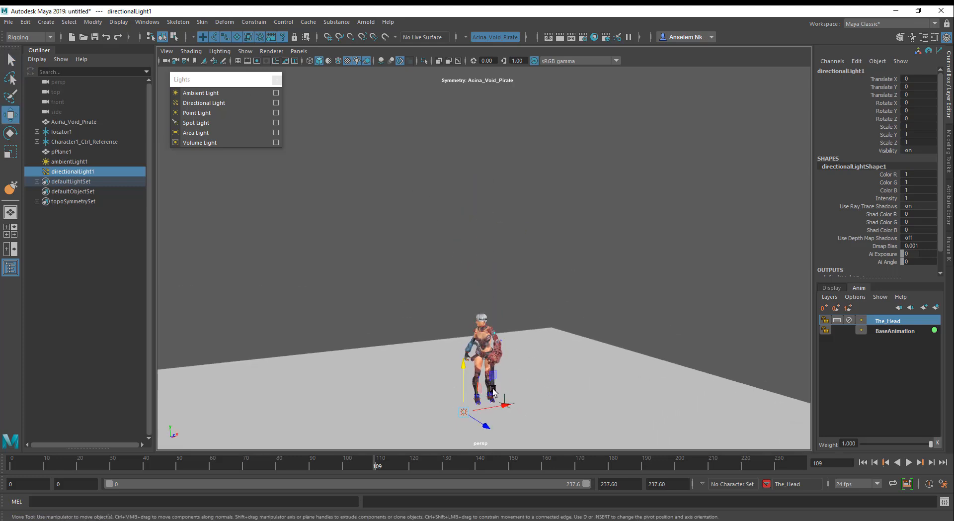
left_click_drag(462, 372, 457, 257)
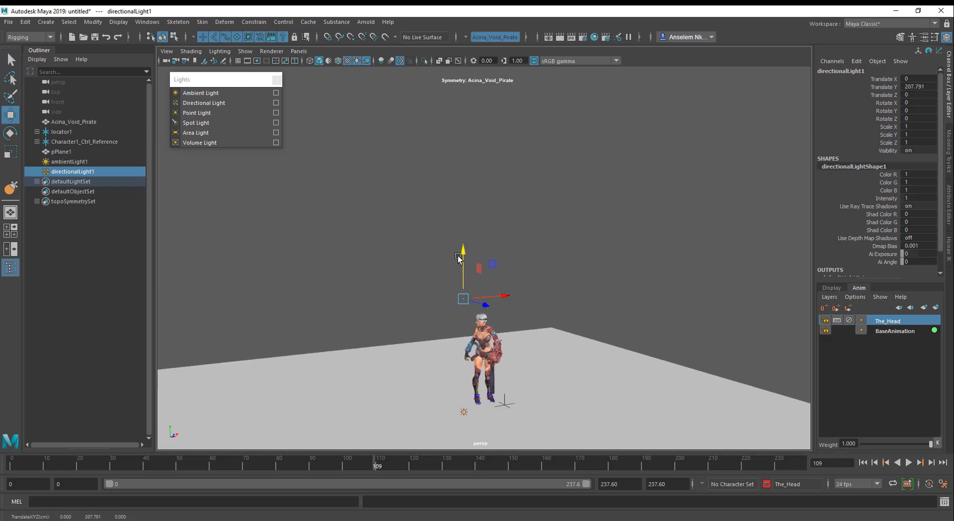
key("r")
left_click_drag(463, 299, 502, 310)
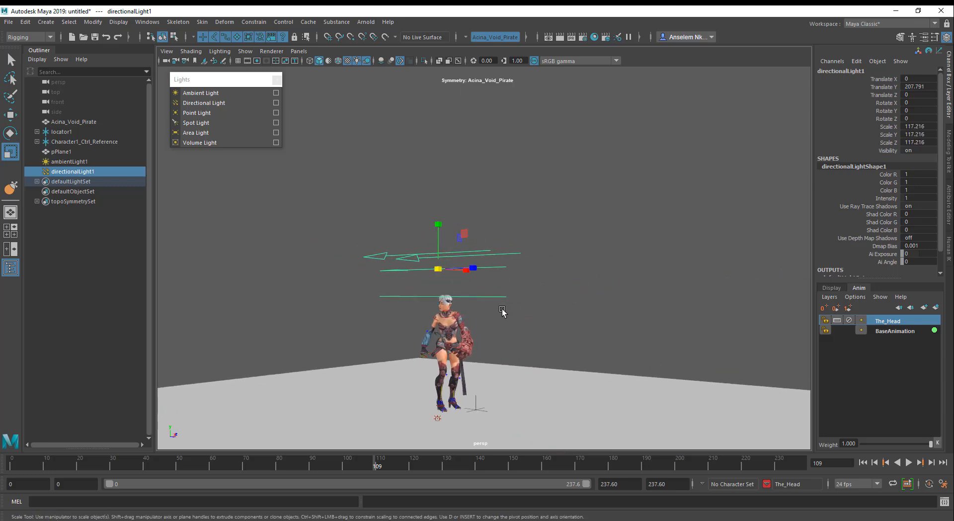
Rotate the directional light to about -38.2 in X so it shines down on the character and casts shadows on the floor
key("e")
left_click_drag(474, 269, 467, 237)
key("ctrl+z")
left_click_drag(488, 284, 477, 347, "alt")
right_click_drag(477, 347, 646, 445, "alt")
middle_click_drag(498, 351, 559, 277, "alt")
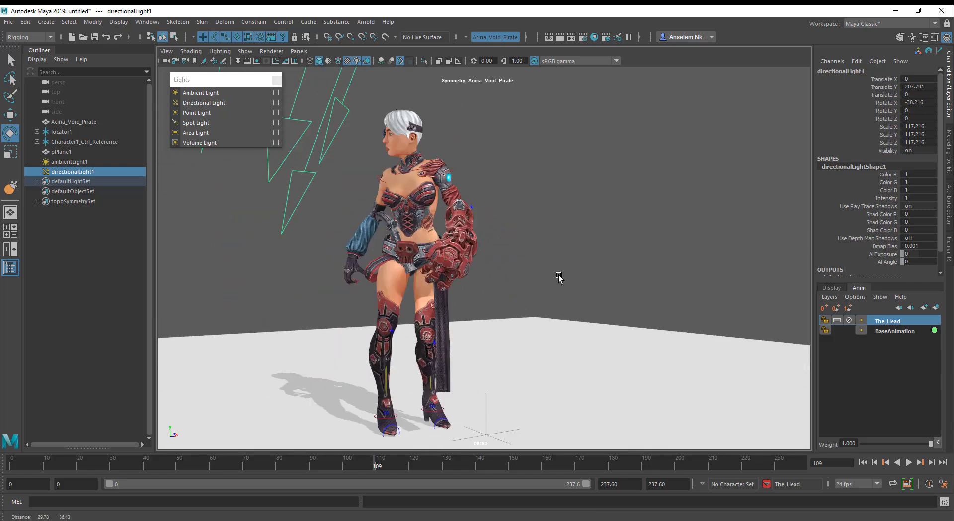
Examine the character's face and upper body up close under the angled directional light, leaving nothing selected
scroll(559, 277, "up", 5)
left_click(440, 174)
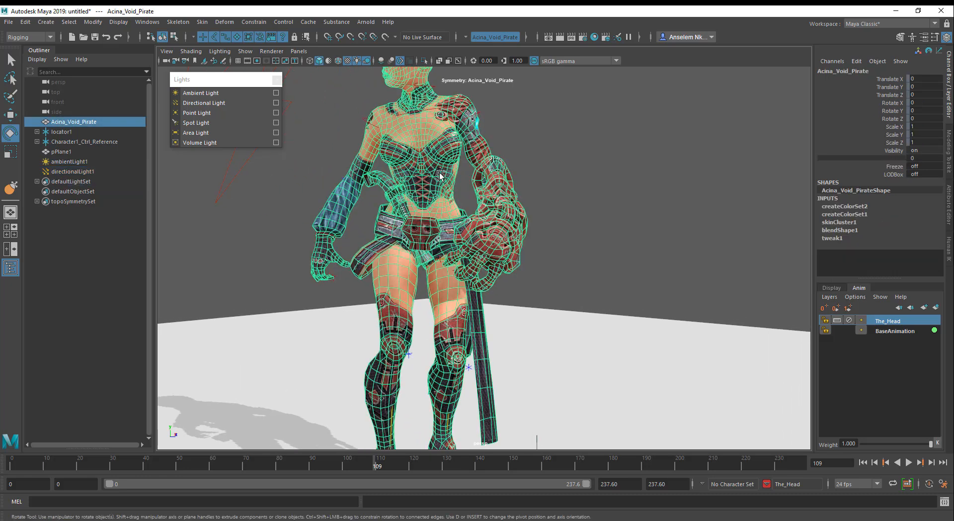
middle_click_drag(448, 191, 438, 252, "alt")
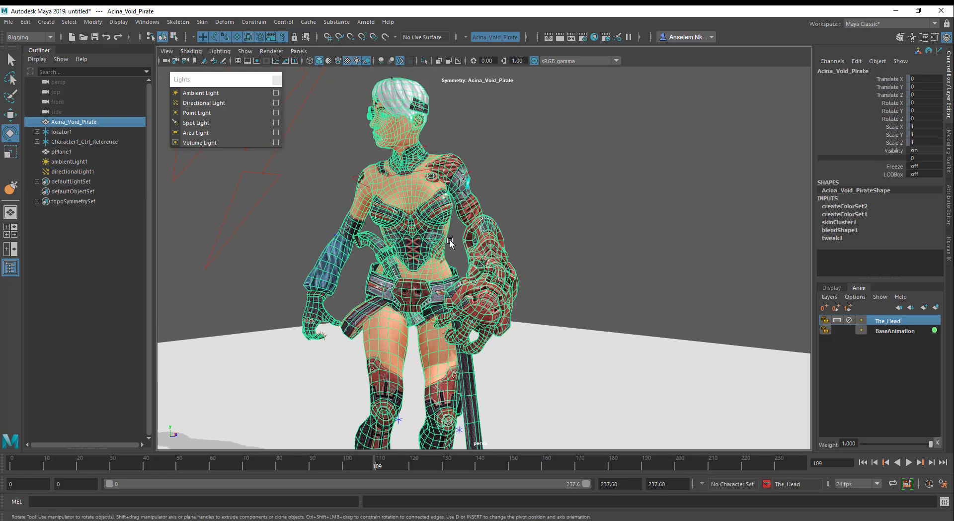
left_click_drag(465, 245, 485, 243, "alt")
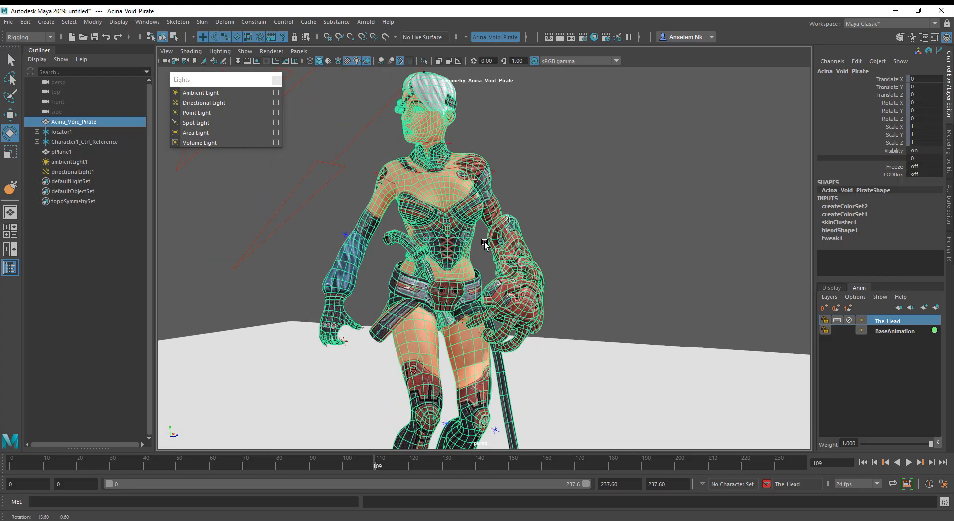
left_click_drag(523, 127, 575, 174)
scroll(607, 365, "up", 5)
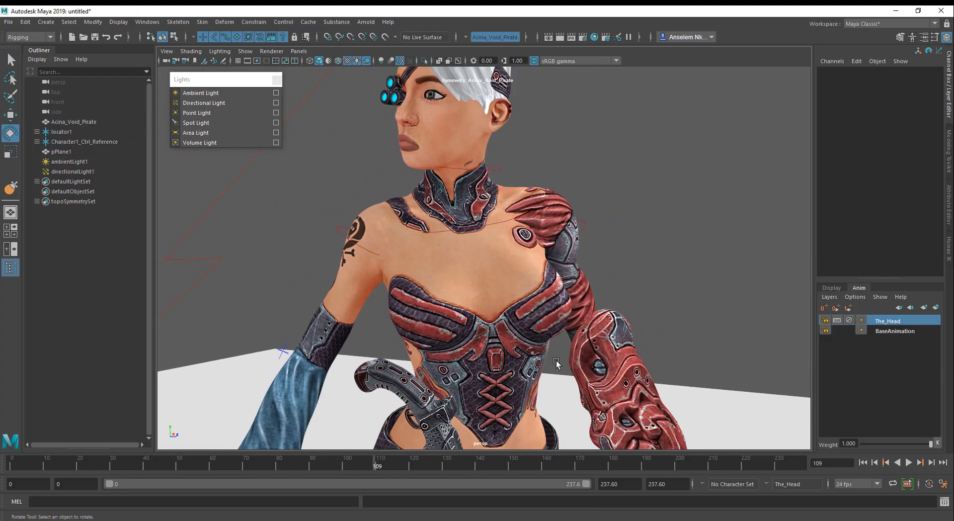
scroll(554, 360, "up", 2)
middle_click_drag(545, 308, 547, 356, "alt")
left_click_drag(547, 356, 568, 361, "alt")
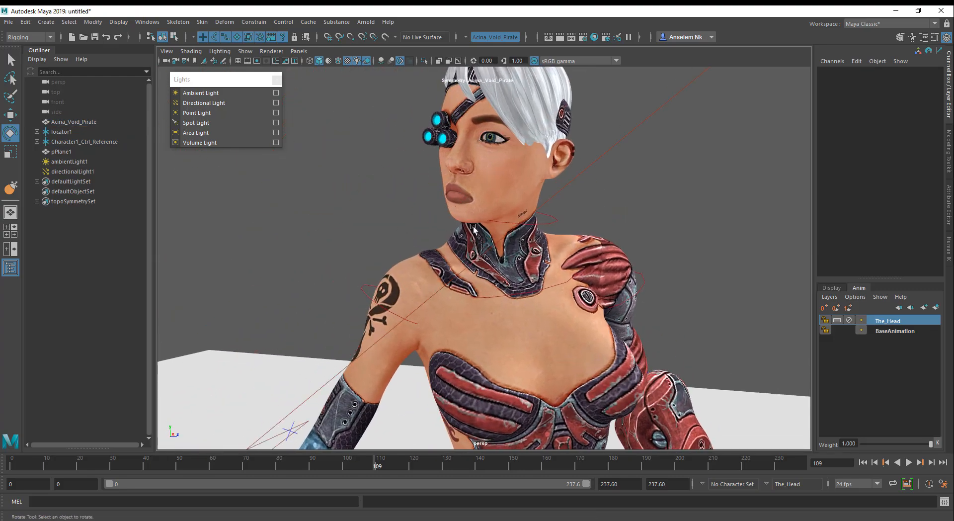
Compare the character with scene lighting toggled, and examine the full figure and its shadow on the floor
left_click(380, 60)
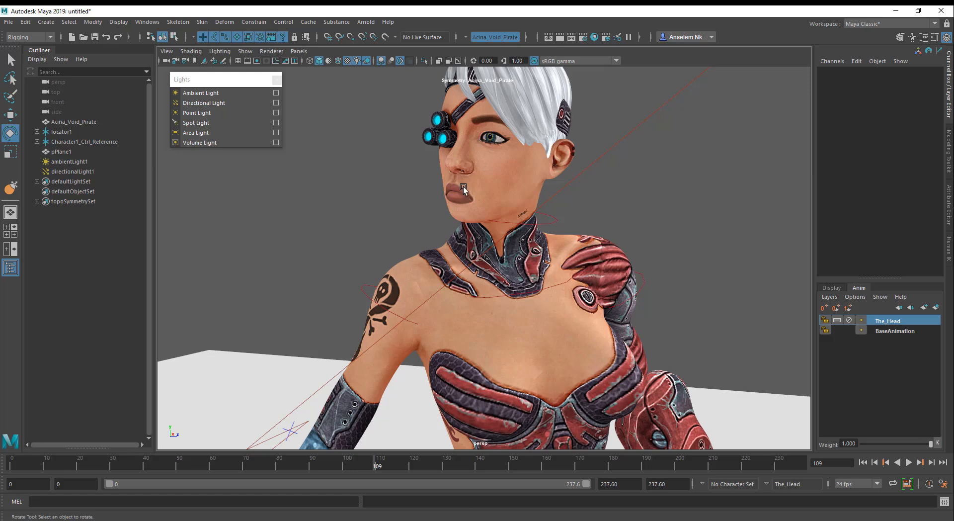
right_click_drag(462, 330, 314, 149, "alt")
middle_click_drag(449, 229, 423, 163, "alt")
right_click_drag(478, 273, 460, 262, "alt")
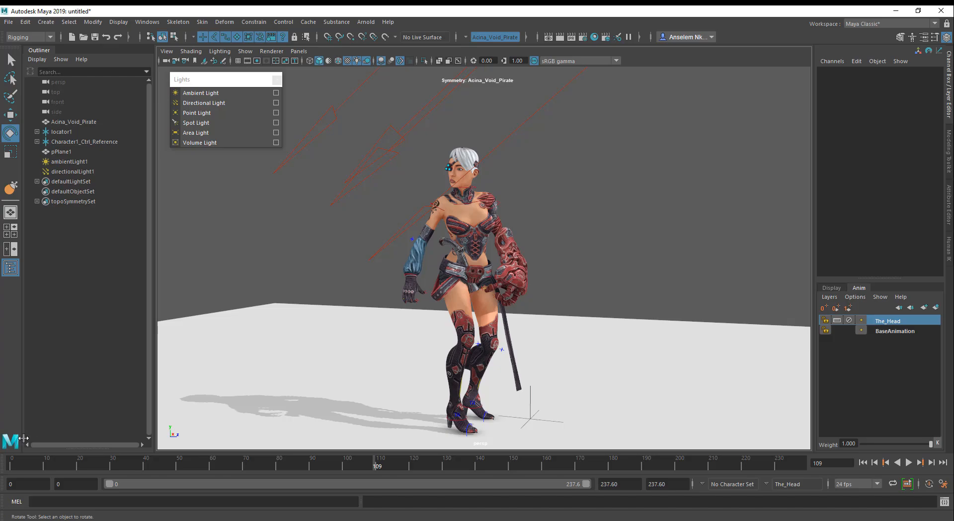